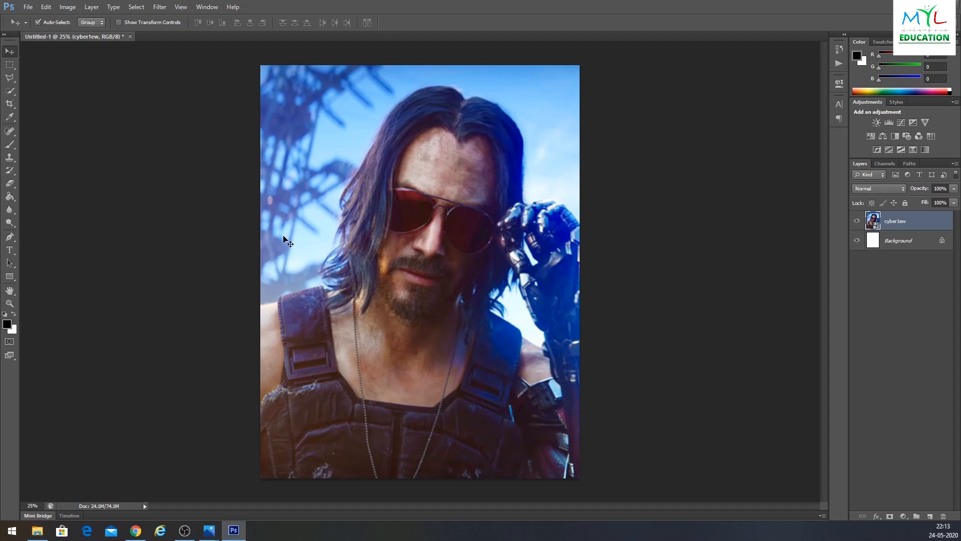
# Step: Add the title text "Play Station" in the upper part of the photo, size it to 72 pt and place it above the forehead
pyautogui.click(11, 252)
pyautogui.click(310, 130)
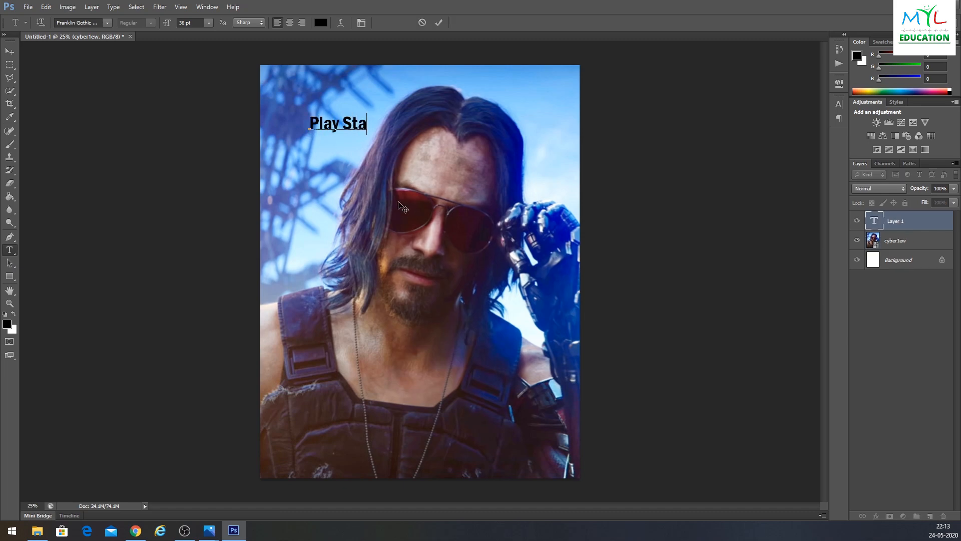
pyautogui.hotkey('ctrl', 'Return')
pyautogui.click(208, 23)
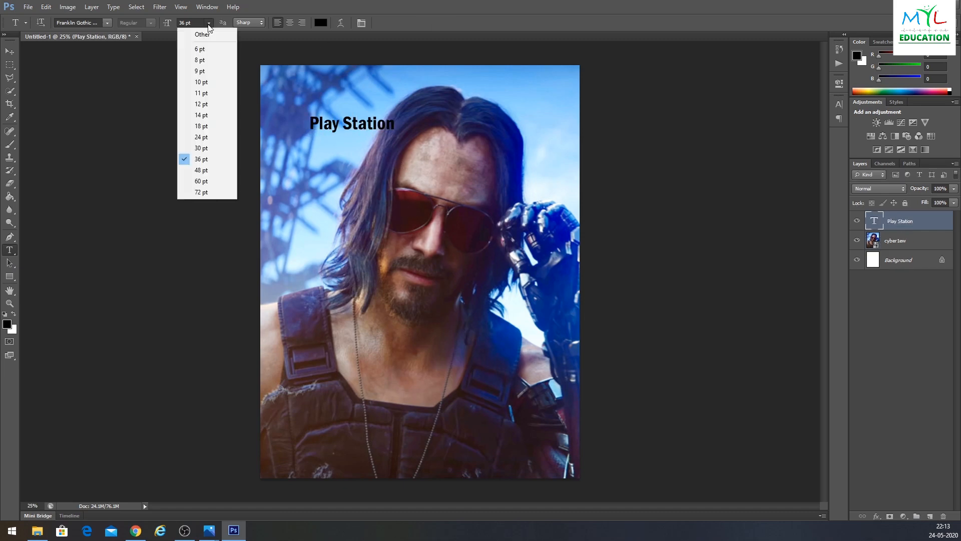
pyautogui.click(198, 193)
pyautogui.press('v')
pyautogui.moveTo(401, 122); pyautogui.dragTo(434, 116)
# Step: Try the MS Sans Serif font on the title text
pyautogui.press('t')
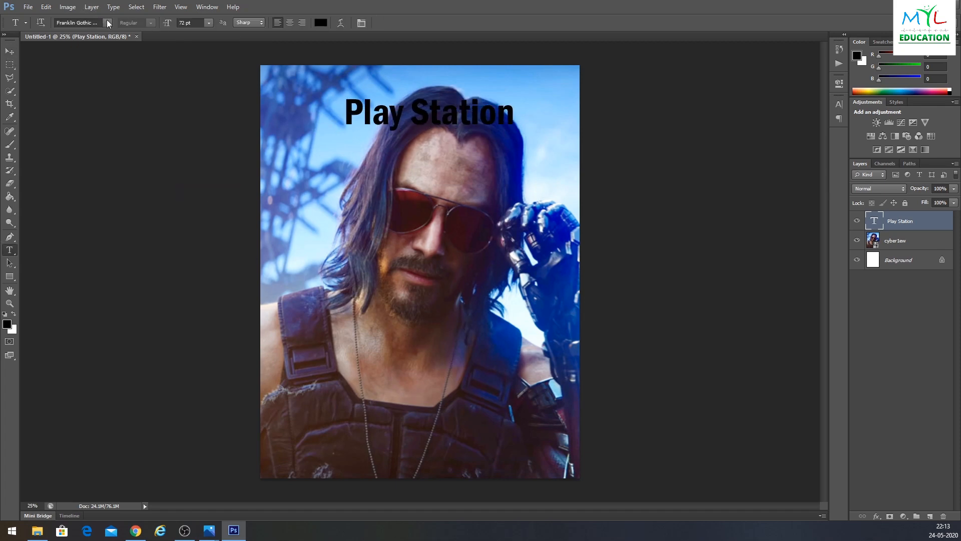
pyautogui.click(107, 23)
pyautogui.scroll(-13, 129, 150)
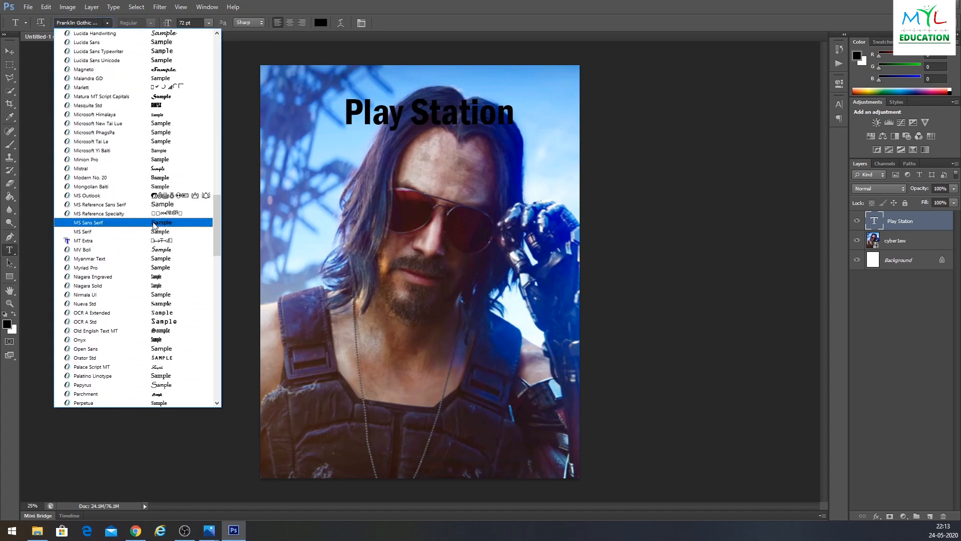
pyautogui.click(125, 223)
# Step: Change the title's font to Tw Cen MT Condensed Extra Bold
pyautogui.click(107, 23)
pyautogui.scroll(-10, 150, 271)
pyautogui.scroll(-3, 178, 302)
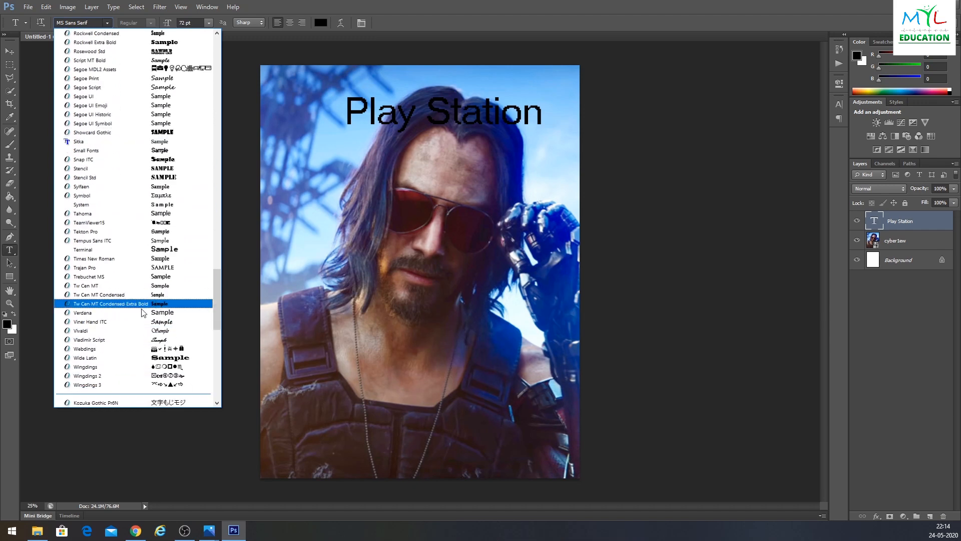
pyautogui.click(178, 300)
# Step: Set the title's font size to 100 pt and move the text slightly up and left
pyautogui.click(208, 22)
pyautogui.click(198, 21)
pyautogui.click(198, 21)
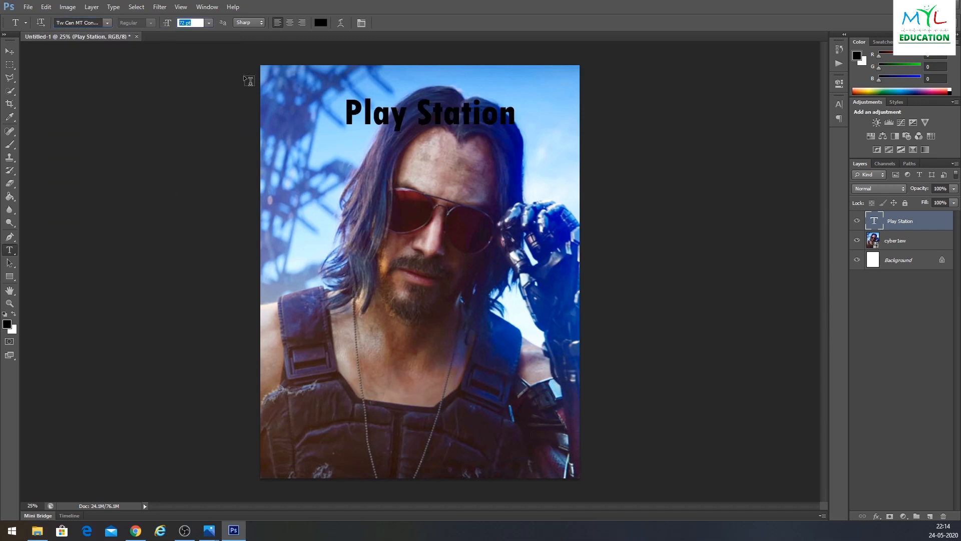
pyautogui.write('100')
pyautogui.press('Return')
pyautogui.click(10, 51)
pyautogui.moveTo(459, 113)
pyautogui.mouseDown()
pyautogui.moveTo(429, 112)
pyautogui.moveTo(437, 100)
pyautogui.mouseUp()
# Step: Hide the title layer, draw a narrow vertical black rectangle and place it against the page's left edge as a margin gauge
pyautogui.click(857, 221)
pyautogui.click(9, 277)
pyautogui.click(42, 274)
pyautogui.moveTo(286, 168)
pyautogui.mouseDown()
pyautogui.moveTo(304, 184)
pyautogui.moveTo(296, 279)
pyautogui.mouseUp()
pyautogui.press('v')
pyautogui.moveTo(294, 246); pyautogui.dragTo(269, 254)
# Step: Show the rulers and use the rectangle as a spacer to place vertical guides at the page's left and right margins
pyautogui.hotkey('ctrl', 'r')
pyautogui.moveTo(24, 253); pyautogui.dragTo(578, 265)
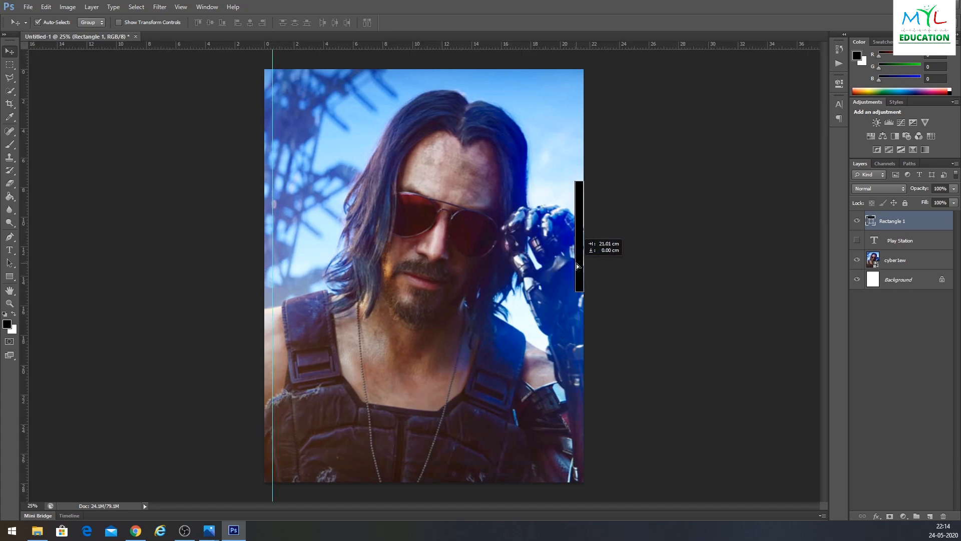
pyautogui.moveTo(24, 253); pyautogui.dragTo(442, 214)
pyautogui.hotkey('ctrl', '+')
pyautogui.hotkey('ctrl', '+')
pyautogui.click(769, 289)
pyautogui.hotkey('ctrl', '-')
pyautogui.hotkey('ctrl', '-')
# Step: Place horizontal guides at the page's top and bottom margins using the rectangle turned horizontally, and delete the rectangle
pyautogui.hotkey('ctrl', 't')
pyautogui.moveTo(470, 129); pyautogui.dragTo(524, 240)
pyautogui.press('Return')
pyautogui.moveTo(431, 189); pyautogui.dragTo(431, 72)
pyautogui.moveTo(440, 44); pyautogui.dragTo(410, 478)
pyautogui.click(465, 146)
pyautogui.moveTo(476, 44); pyautogui.dragTo(515, 474)
pyautogui.press('Delete')
# Step: Show the title again, scale it to span between the two vertical guides and move it up to the top guide
pyautogui.click(857, 221)
pyautogui.hotkey('ctrl', 't')
pyautogui.moveTo(552, 84); pyautogui.dragTo(575, 78)
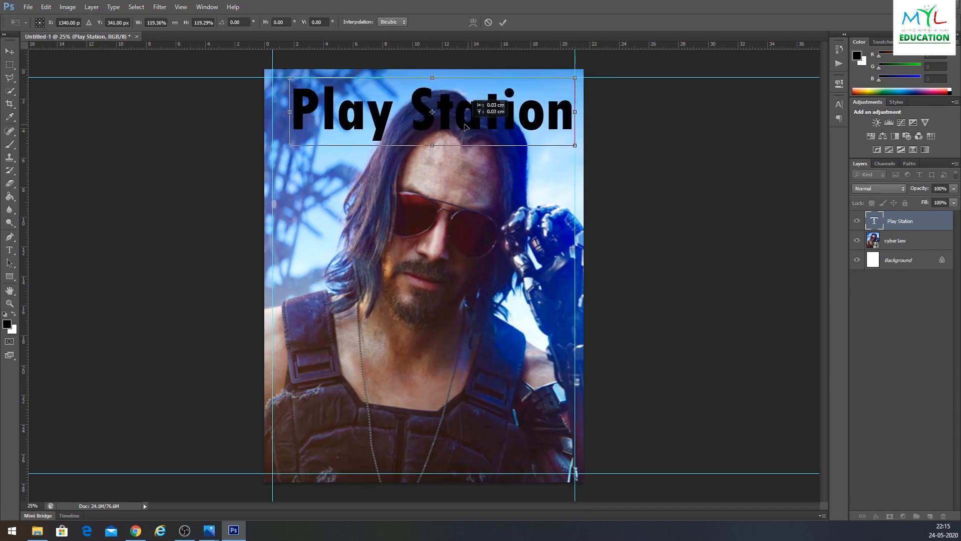
pyautogui.moveTo(469, 126); pyautogui.dragTo(459, 126)
pyautogui.moveTo(567, 78); pyautogui.dragTo(576, 75)
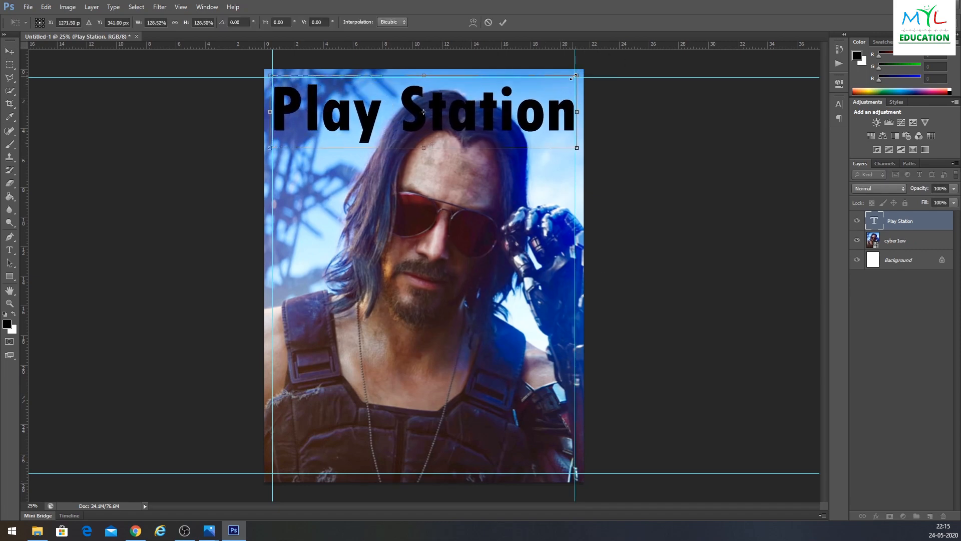
pyautogui.press('Return')
pyautogui.click(902, 275)
pyautogui.moveTo(440, 128); pyautogui.dragTo(441, 121)
# Step: Change the title text's colour to white
pyautogui.press('t')
pyautogui.click(320, 22)
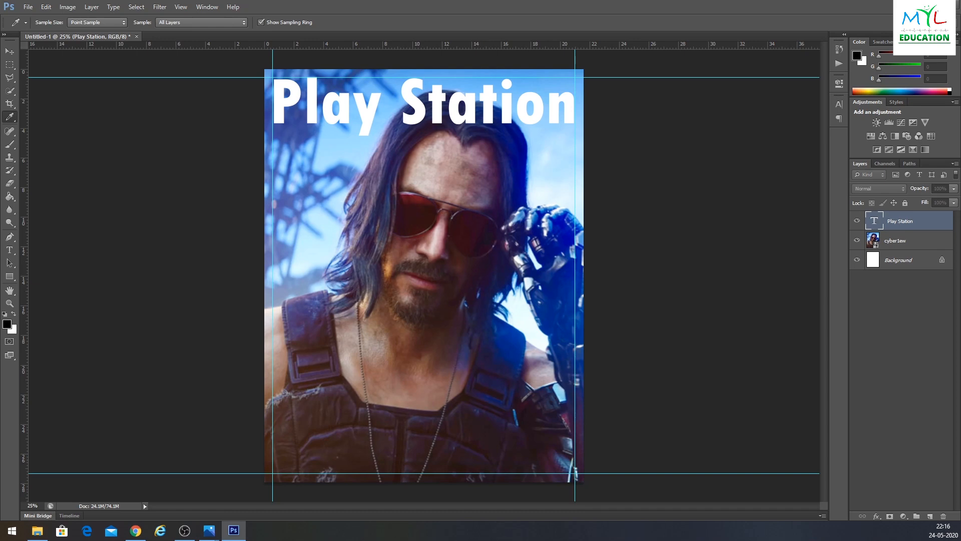
pyautogui.press('Return')
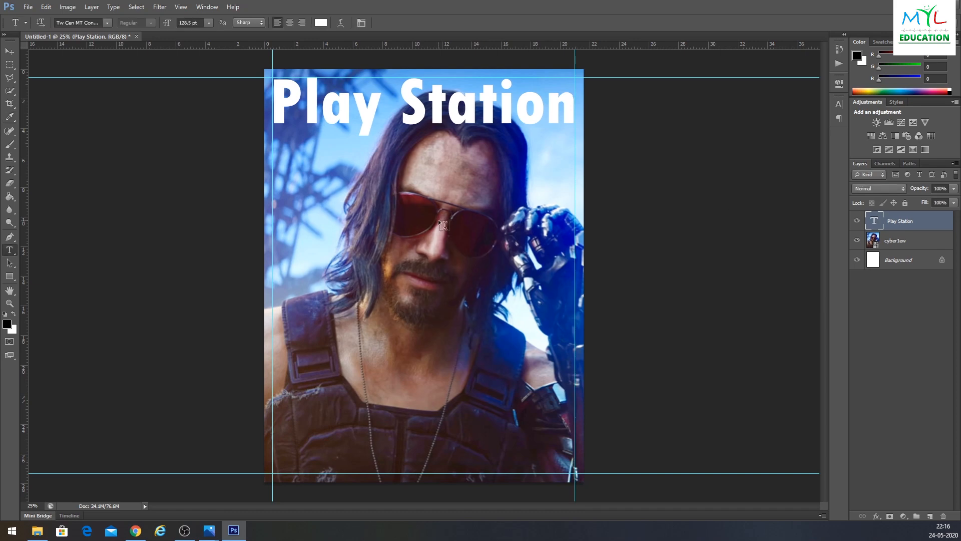
# Step: Hide the title layer and rasterize the cyber1ew photo layer
pyautogui.press('v')
pyautogui.click(445, 211)
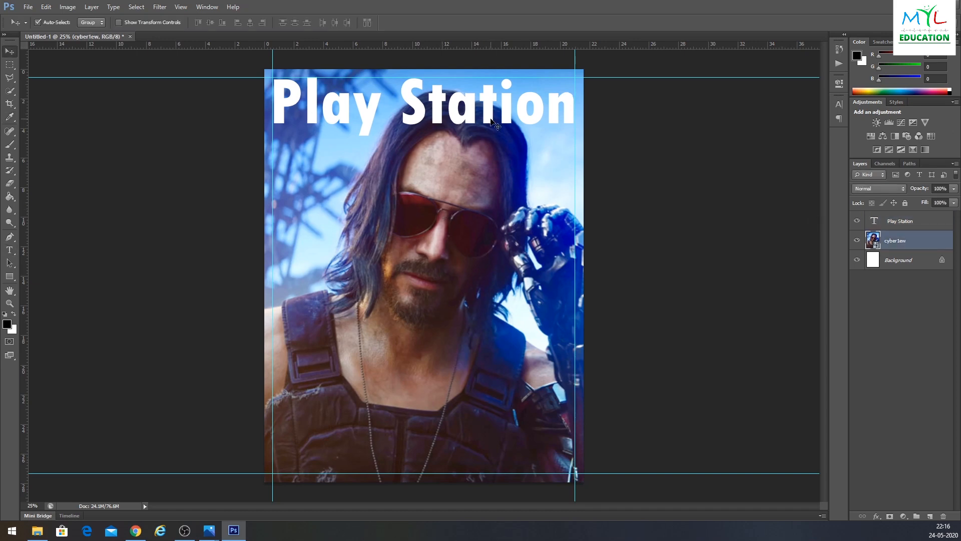
pyautogui.click(857, 221)
pyautogui.rightClick(903, 247)
pyautogui.click(851, 277)
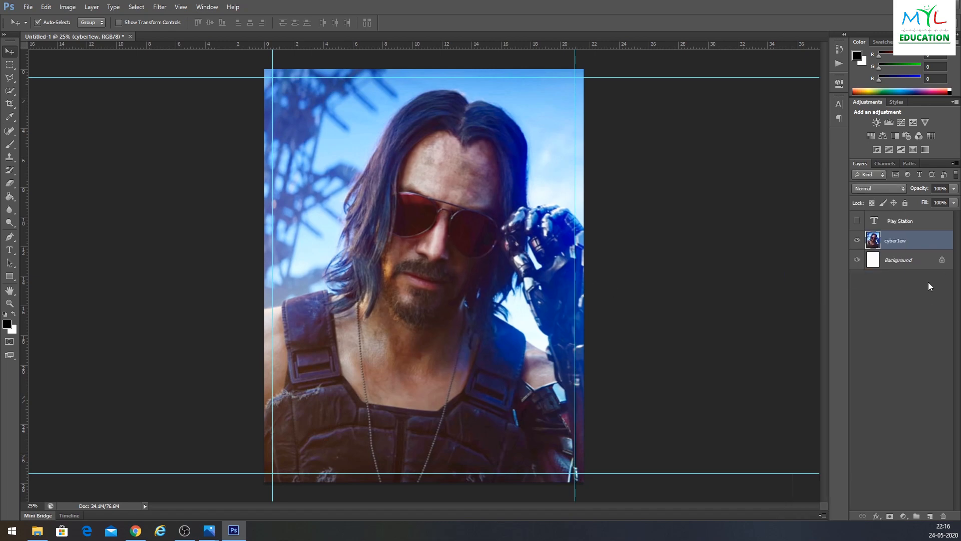
# Step: Select the man's head from the hair down to the sunglasses with Quick Selection and feather the selection by 5 pixels
pyautogui.rightClick(9, 90)
pyautogui.click(50, 86)
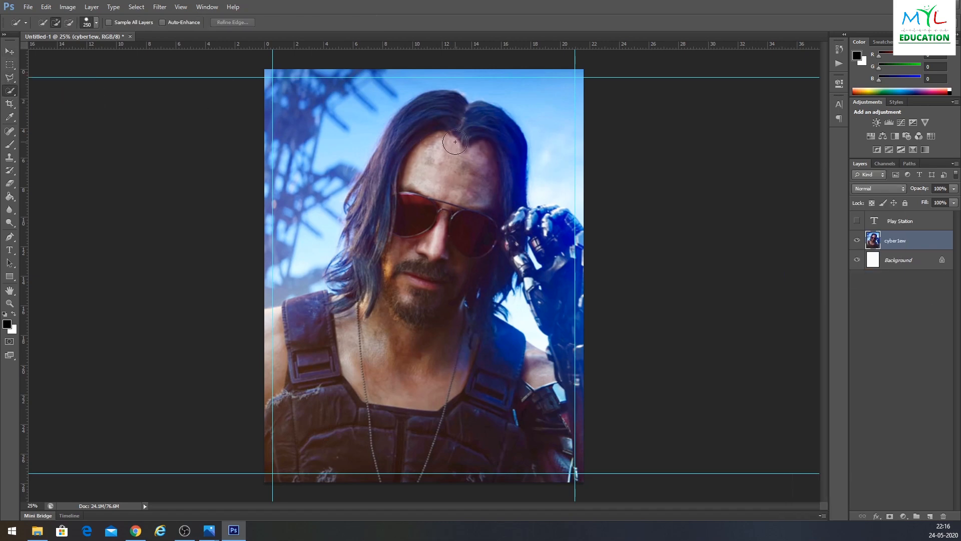
pyautogui.moveTo(419, 129)
pyautogui.mouseDown()
pyautogui.moveTo(476, 135)
pyautogui.moveTo(388, 160)
pyautogui.moveTo(377, 180)
pyautogui.moveTo(507, 198)
pyautogui.mouseUp()
pyautogui.hotkey('ctrl', 'j')
pyautogui.hotkey('ctrl', 'z')
pyautogui.rightClick(423, 154)
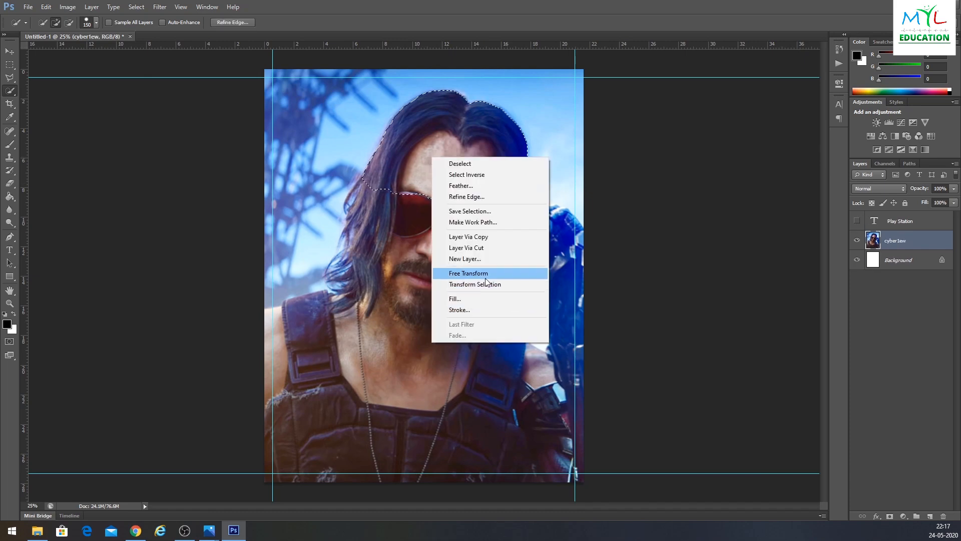
pyautogui.click(450, 188)
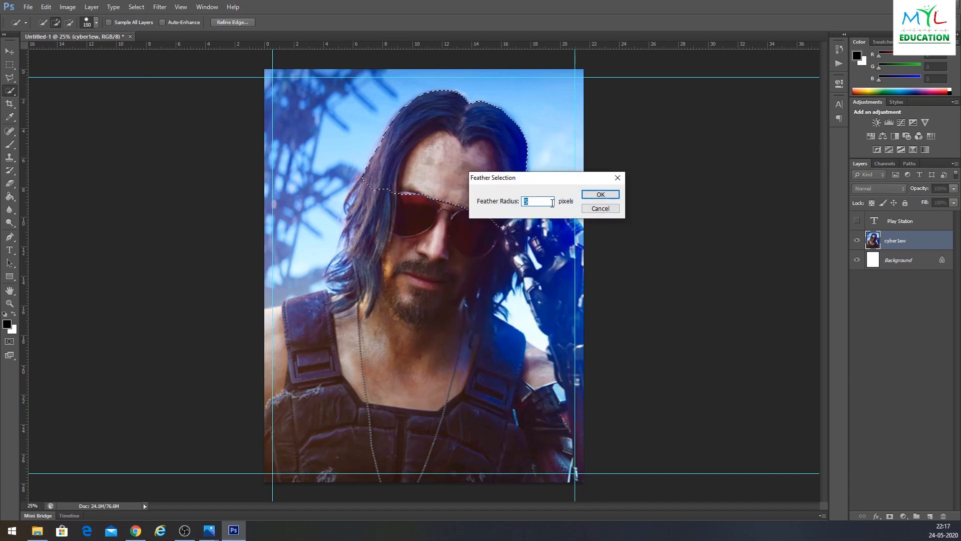
pyautogui.click(602, 196)
# Step: Copy the selected head to a new layer and place the title, made visible again, beneath it
pyautogui.hotkey('ctrl', 'j')
pyautogui.click(857, 220)
pyautogui.moveTo(899, 221); pyautogui.dragTo(898, 250)
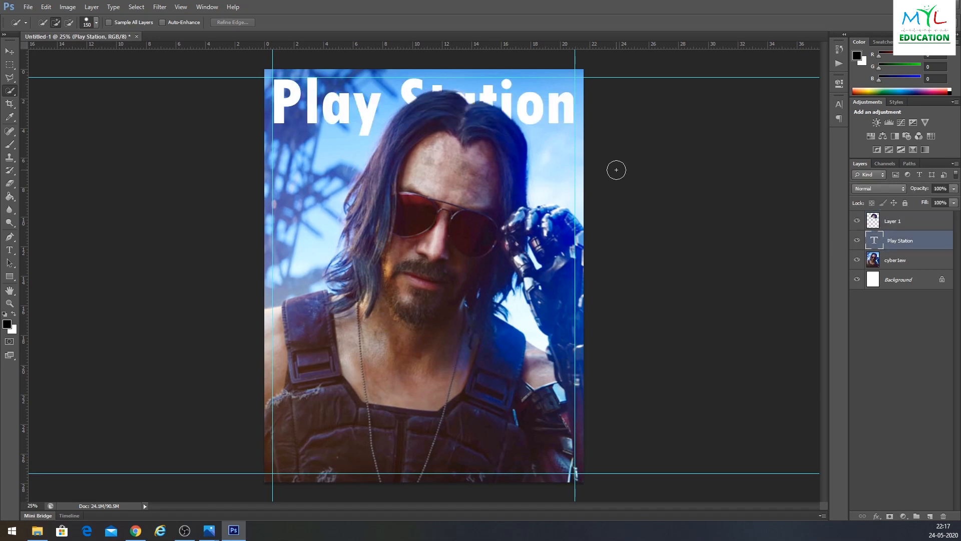
# Step: Draw a full-width rectangle of 2618 × 479 px across the title area and fill it with yellow
pyautogui.click(10, 277)
pyautogui.click(50, 278)
pyautogui.moveTo(262, 78); pyautogui.dragTo(590, 138)
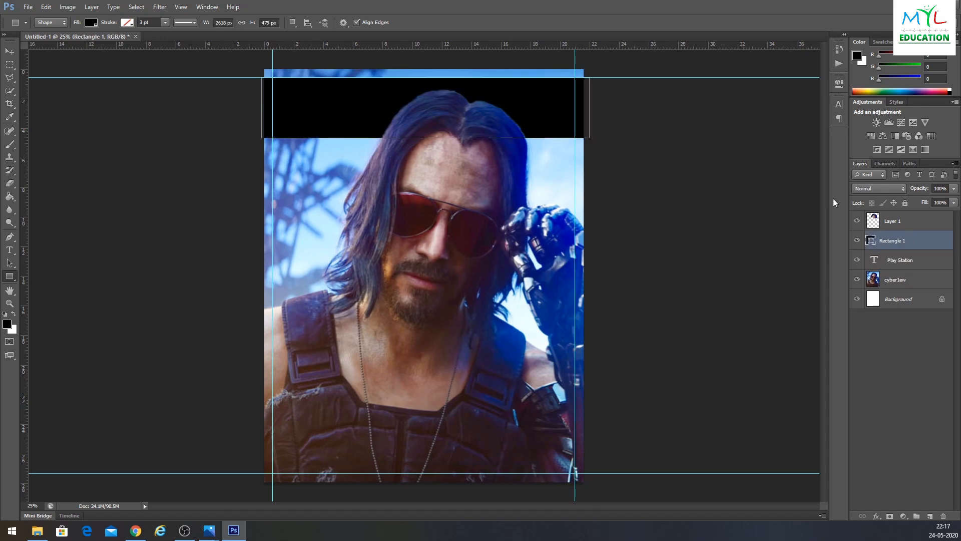
pyautogui.click(91, 23)
pyautogui.click(50, 86)
pyautogui.click(337, 226)
pyautogui.press('Escape')
# Step: Move the title layer above the yellow rectangle and select both layers
pyautogui.moveTo(907, 261); pyautogui.dragTo(904, 241)
pyautogui.keyDown('shift'); pyautogui.click(896, 260); pyautogui.keyUp('shift')
pyautogui.press('v')
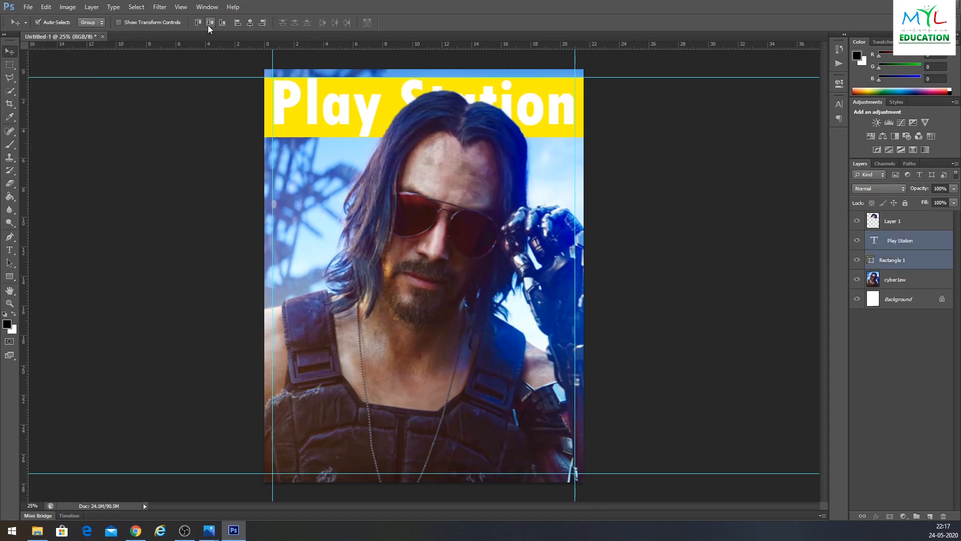
# Step: Stretch the yellow rectangle slightly downward and centre the title vertically on it
pyautogui.click(902, 260)
pyautogui.hotkey('ctrl', 't')
pyautogui.moveTo(433, 137); pyautogui.dragTo(433, 142)
pyautogui.press('Return')
pyautogui.keyDown('shift'); pyautogui.click(896, 240); pyautogui.keyUp('shift')
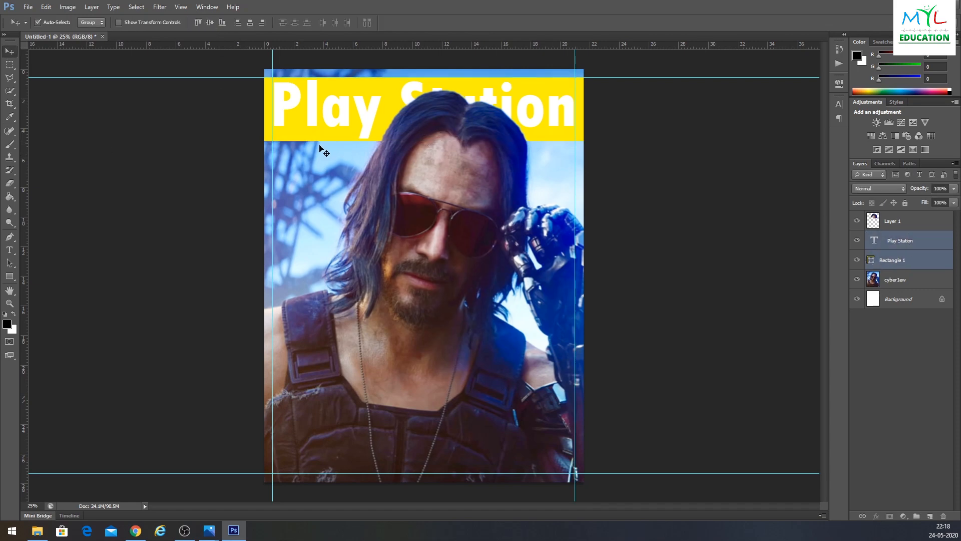
# Step: Move the title layer above the copied head layer
pyautogui.click(860, 446)
pyautogui.click(893, 259)
pyautogui.moveTo(905, 242); pyautogui.dragTo(906, 218)
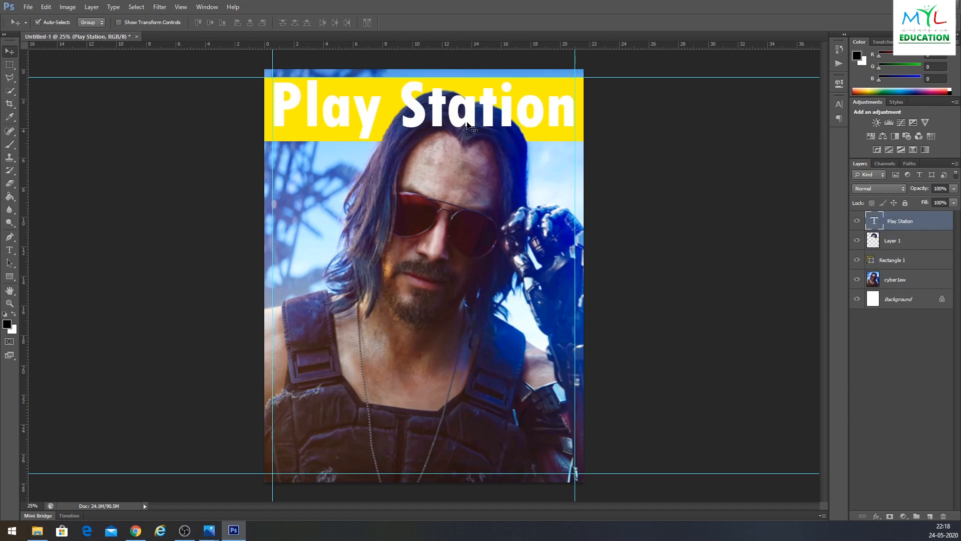
# Step: Apply a drop shadow to the title text, adjusting the shadow's size and distance
pyautogui.rightClick(934, 224)
pyautogui.click(852, 157)
pyautogui.click(643, 277)
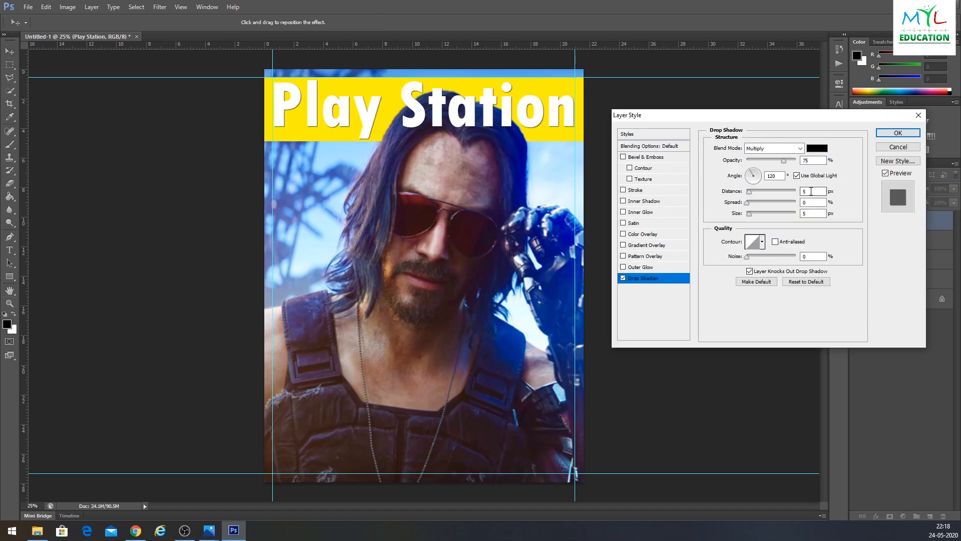
pyautogui.moveTo(750, 217); pyautogui.dragTo(755, 219)
pyautogui.write('0')
pyautogui.click(806, 191)
pyautogui.write('3')
pyautogui.click(899, 133)
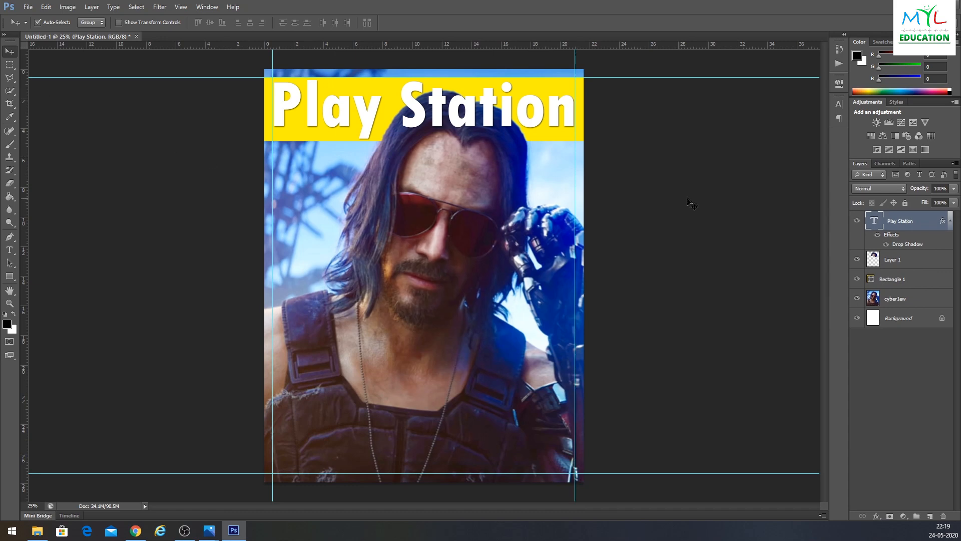
# Step: Place the Cyberpunk logo across the man's chest and rasterize its layer
pyautogui.moveTo(428, 282); pyautogui.dragTo(428, 380)
pyautogui.press('Return')
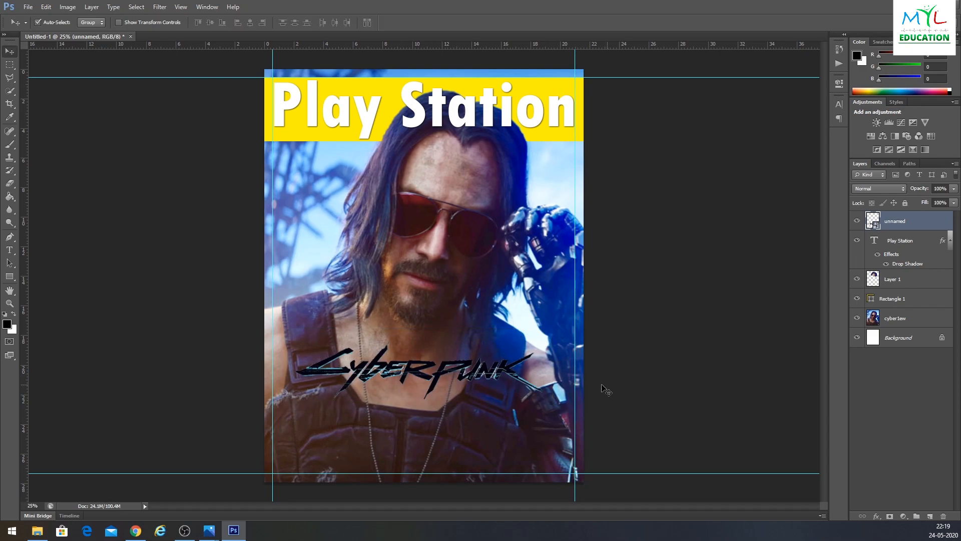
pyautogui.rightClick(899, 228)
pyautogui.click(821, 262)
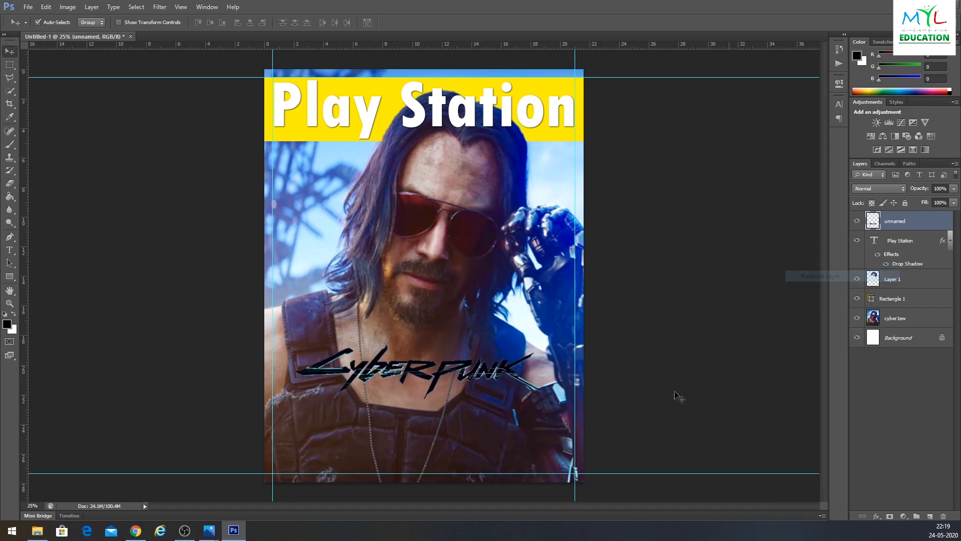
# Step: Select the black areas of the Cyberpunk logo with Color Range, using sampled colours and an adjusted fuzziness
pyautogui.click(135, 7)
pyautogui.click(892, 222)
pyautogui.hotkey('ctrl', '+')
pyautogui.hotkey('ctrl', '+')
pyautogui.hotkey('ctrl', '+')
pyautogui.hotkey('ctrl', '+')
pyautogui.moveTo(478, 451); pyautogui.dragTo(463, 341)
pyautogui.moveTo(133, 182); pyautogui.dragTo(351, 335)
pyautogui.click(136, 7)
pyautogui.click(150, 95)
pyautogui.moveTo(427, 152)
pyautogui.mouseDown()
pyautogui.moveTo(417, 153)
pyautogui.moveTo(436, 163)
pyautogui.mouseUp()
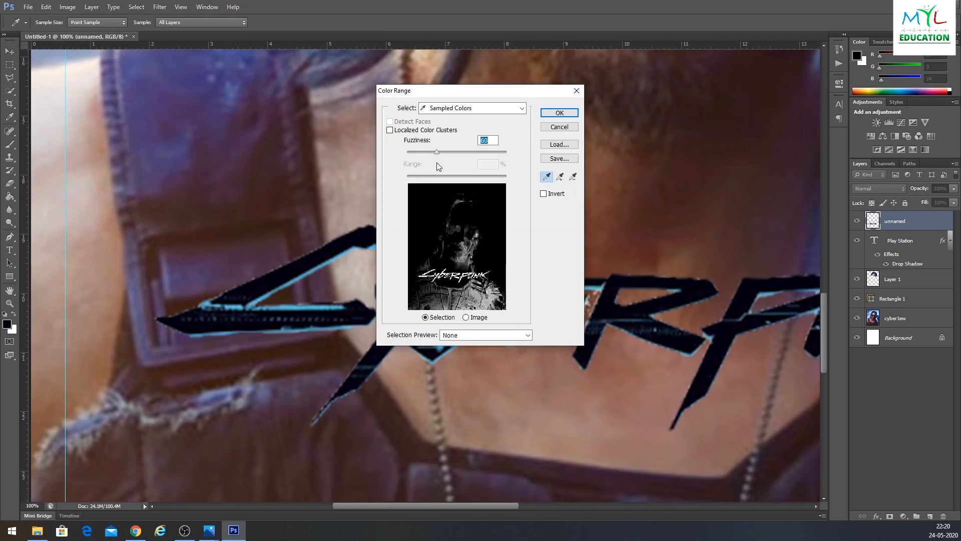
pyautogui.click(558, 114)
# Step: Copy the selected logo lettering to a new layer and load that layer's outline as a selection
pyautogui.hotkey('ctrl', '0')
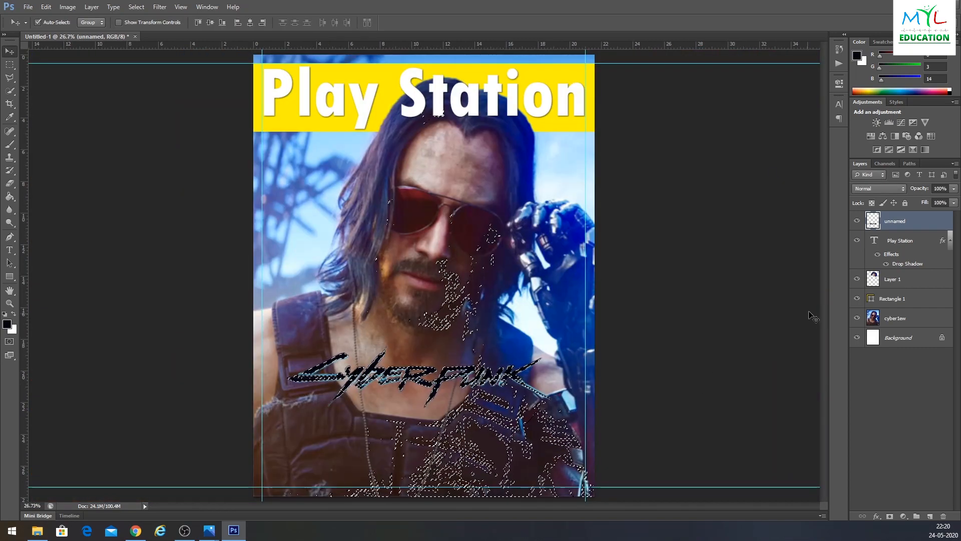
pyautogui.hotkey('ctrl', 'j')
pyautogui.keyDown('ctrl'); pyautogui.click(875, 222); pyautogui.keyUp('ctrl')
# Step: Fill the logo lettering with yellow sampled from the title band and merge it with the original logo layer
pyautogui.press('i')
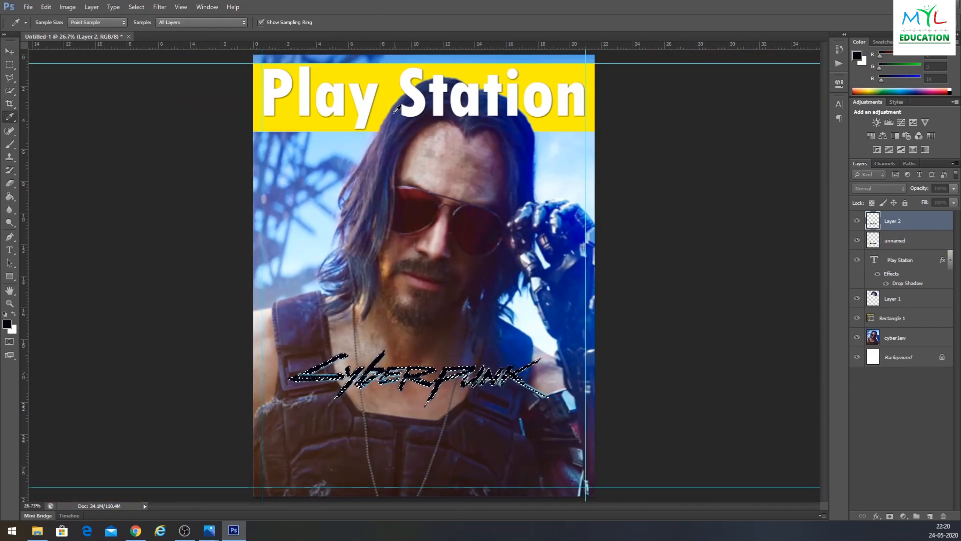
pyautogui.click(576, 126)
pyautogui.press('v')
pyautogui.hotkey('alt', 'BackSpace')
pyautogui.keyDown('ctrl'); pyautogui.click(910, 244); pyautogui.keyUp('ctrl')
pyautogui.hotkey('ctrl', 'e')
# Step: Examine the yellow lettering of the Cyberpunk logo up close
pyautogui.hotkey('ctrl', '+')
pyautogui.hotkey('ctrl', '+')
pyautogui.hotkey('ctrl', '+')
pyautogui.hotkey('ctrl', '+')
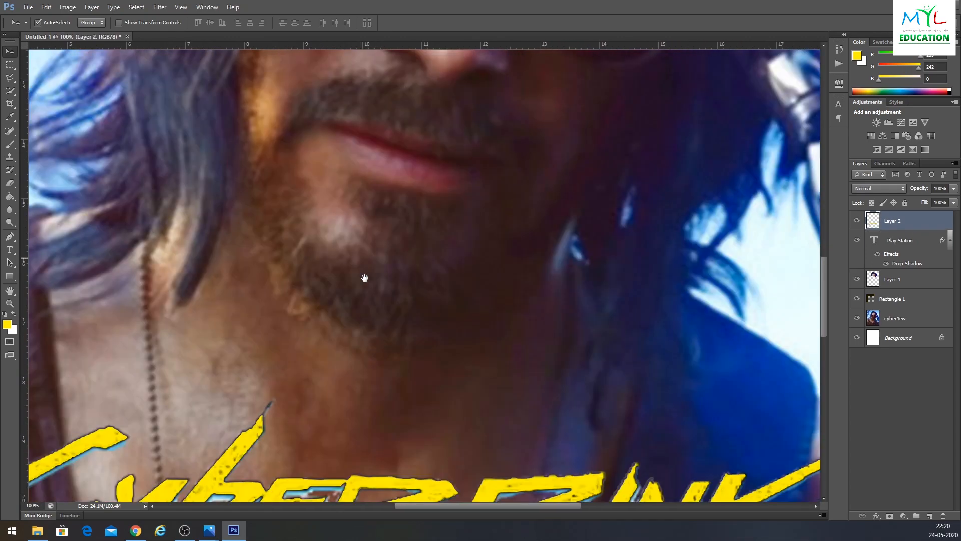
pyautogui.hotkey('ctrl', '-')
pyautogui.hotkey('ctrl', '-')
pyautogui.hotkey('ctrl', '-')
pyautogui.hotkey('ctrl', '0')
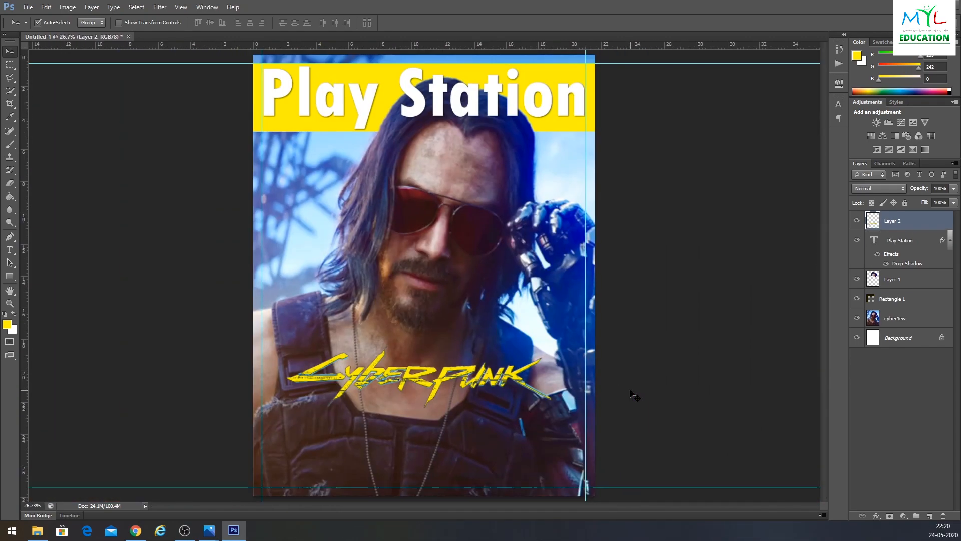
# Step: Move the Cyberpunk logo slightly up and right on the chest and rename its layer Cyber
pyautogui.click(948, 240)
pyautogui.moveTo(406, 387); pyautogui.dragTo(411, 383)
pyautogui.keyDown('ctrl'); pyautogui.click(898, 318); pyautogui.keyUp('ctrl')
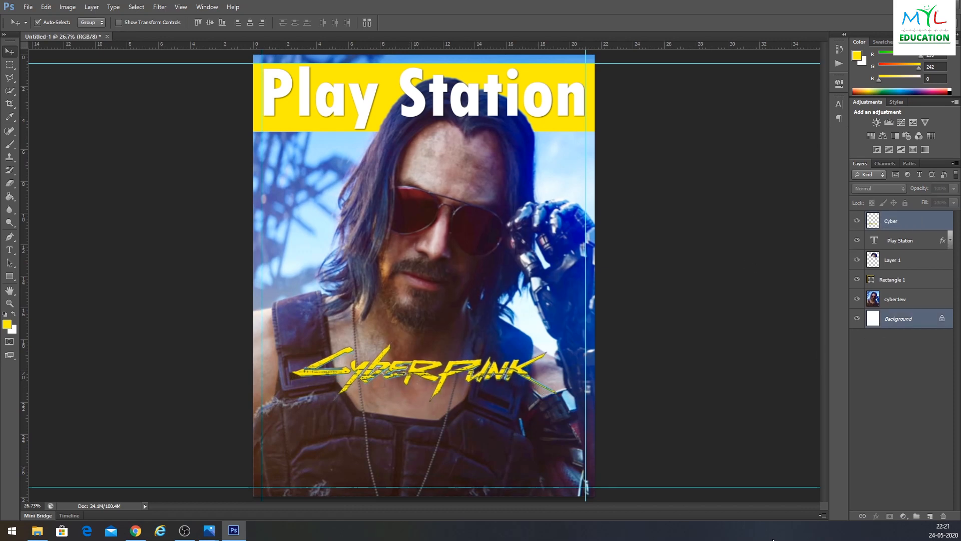
pyautogui.click(670, 228)
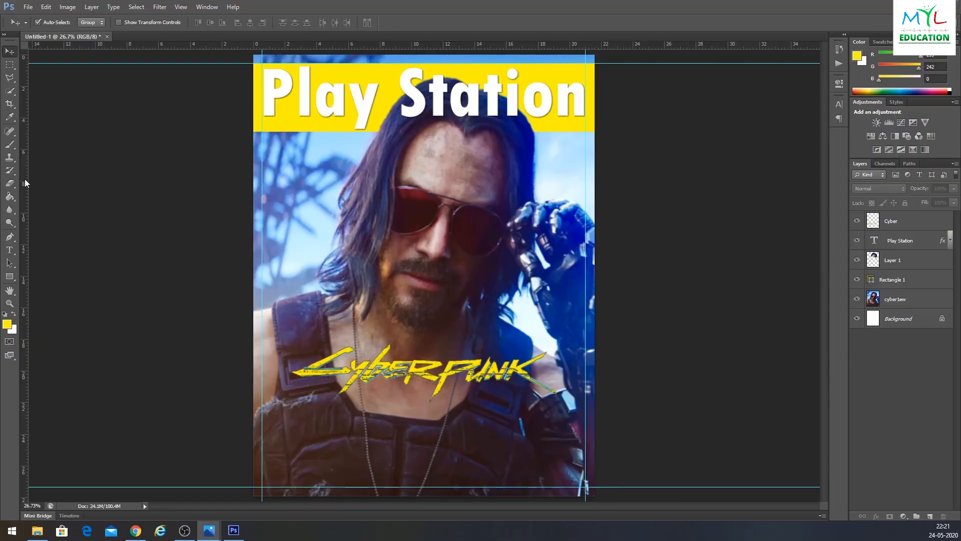
# Step: Add the yellow two-line text "WORLD OF WARCRAFT" below the start of the title and set its size to 24 pt
pyautogui.click(9, 250)
pyautogui.click(271, 171)
pyautogui.write('world')
pyautogui.press('BackSpace')
pyautogui.press('BackSpace')
pyautogui.press('BackSpace')
pyautogui.press('BackSpace')
pyautogui.press('BackSpace')
pyautogui.write('WORLD')
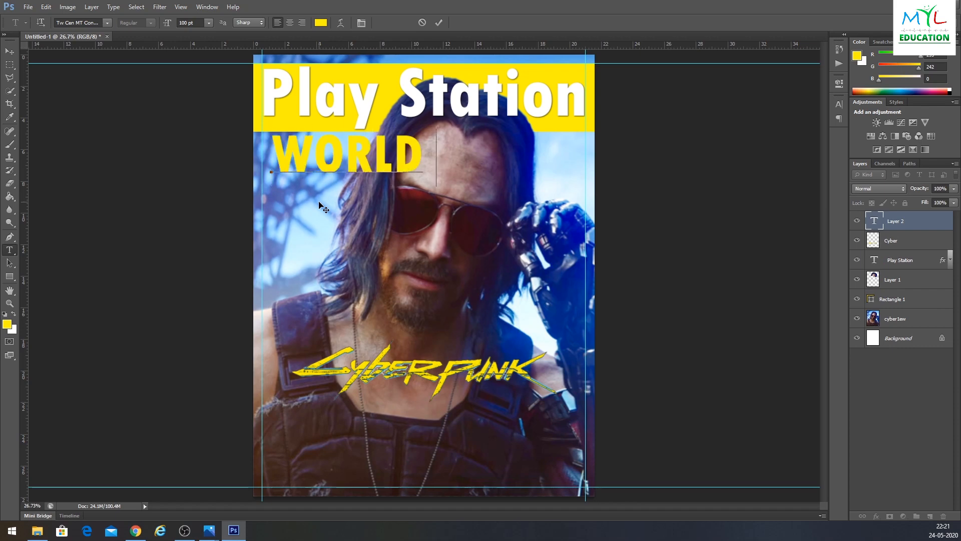
pyautogui.write(' OF ')
pyautogui.write('WARCRAFT')
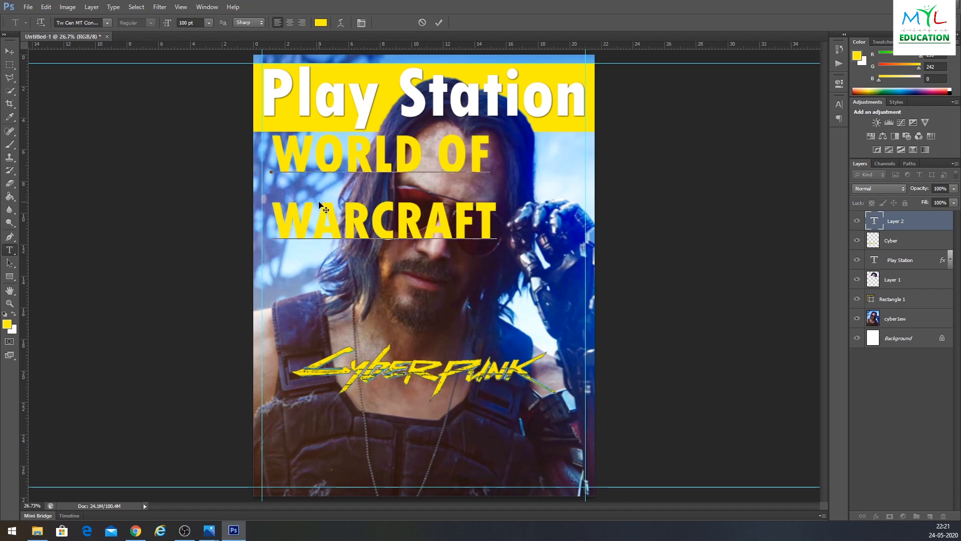
pyautogui.hotkey('ctrl', 'Return')
pyautogui.click(205, 27)
pyautogui.click(196, 132)
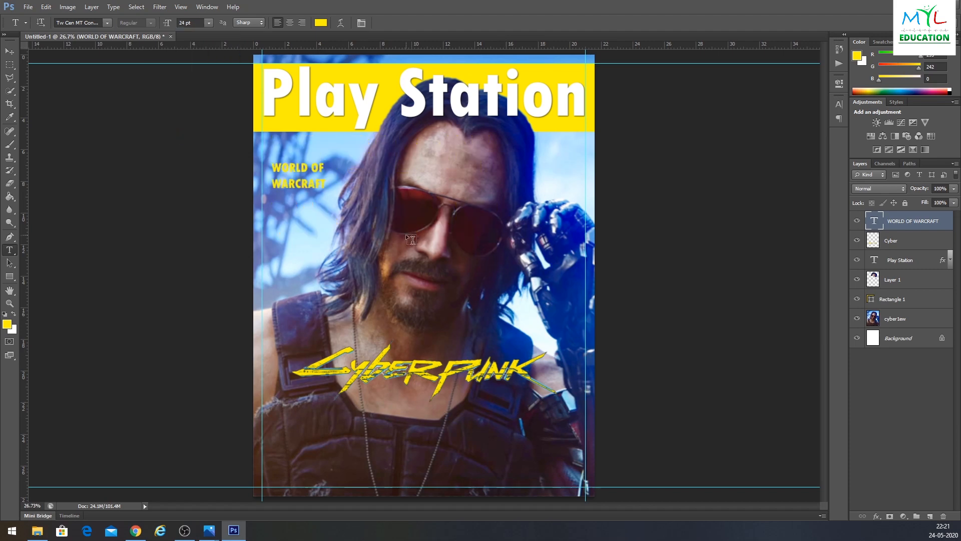
# Step: Enlarge the WORLD OF WARCRAFT text to 48 pt and align it with the left margin guide
pyautogui.click(208, 23)
pyautogui.click(195, 156)
pyautogui.press('v')
pyautogui.moveTo(319, 175); pyautogui.dragTo(307, 176)
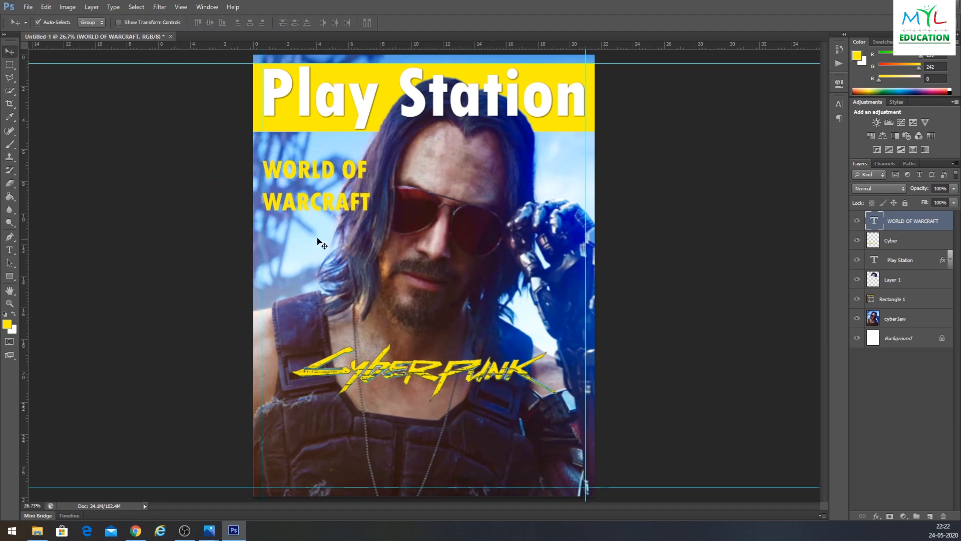
pyautogui.click(840, 105)
pyautogui.moveTo(726, 151); pyautogui.dragTo(732, 151)
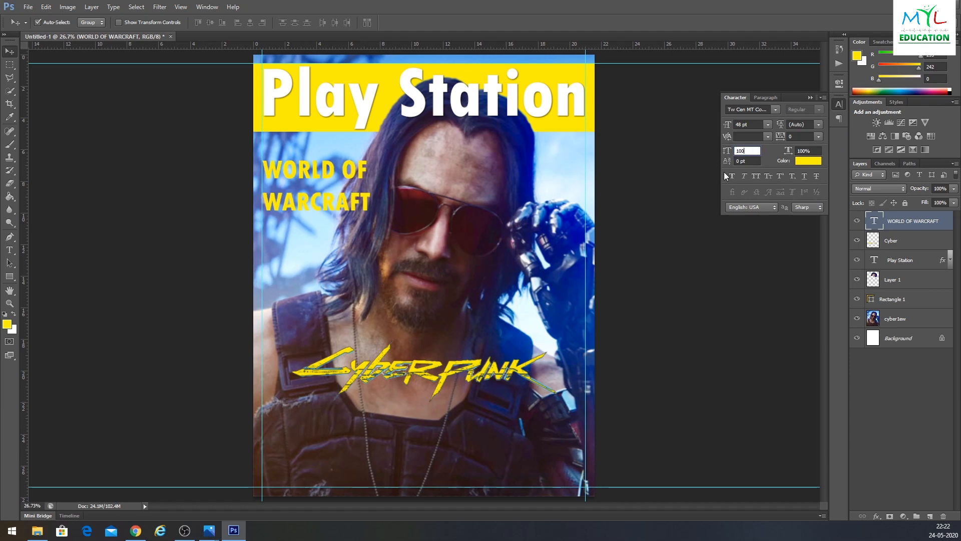
pyautogui.click(811, 97)
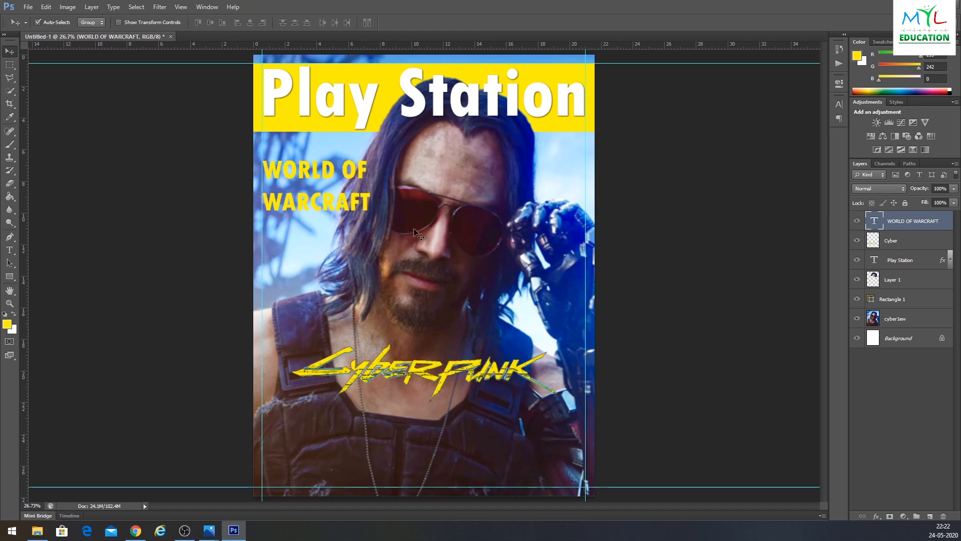
# Step: Try other fonts on the WORLD OF WARCRAFT text, ending with Open Sans
pyautogui.press('t')
pyautogui.click(107, 22)
pyautogui.scroll(12, 122, 120)
pyautogui.click(113, 137)
pyautogui.press('Up')
pyautogui.press('Up')
pyautogui.press('Up')
pyautogui.press('Up')
pyautogui.press('Up')
pyautogui.press('Up')
pyautogui.press('Up')
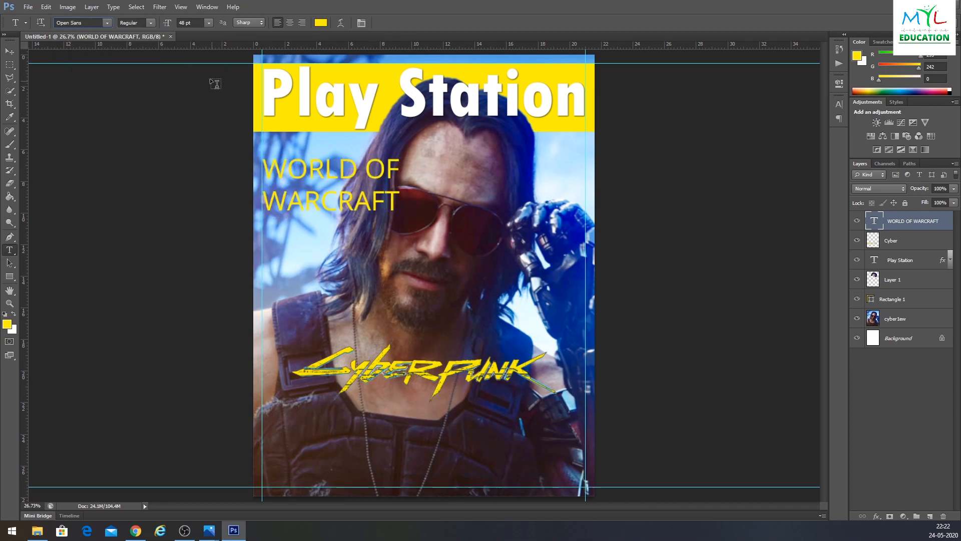
# Step: Change the font of the WORLD OF WARCRAFT text to Berlin Sans FB Demi
pyautogui.click(105, 25)
pyautogui.scroll(20, 131, 150)
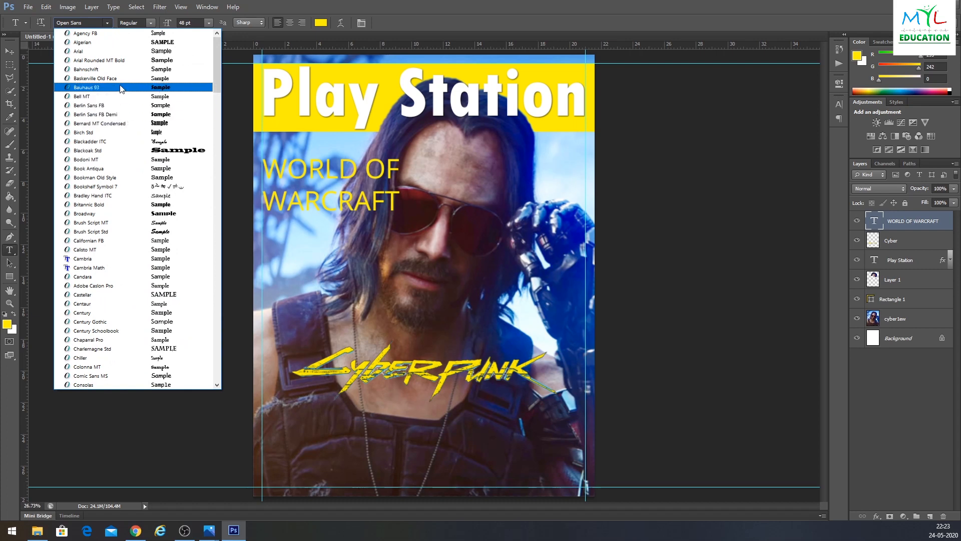
pyautogui.click(167, 187)
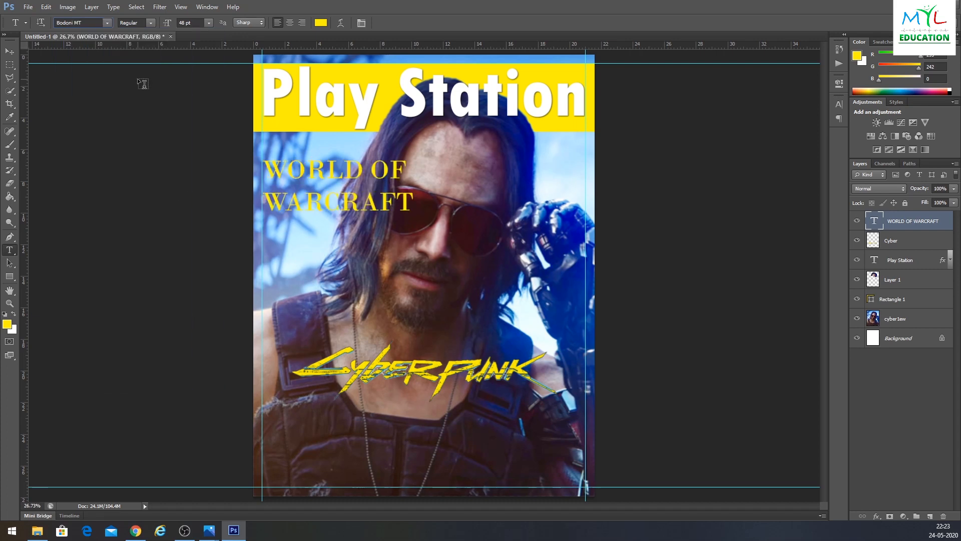
pyautogui.press('Up')
pyautogui.press('Up')
pyautogui.press('Up')
pyautogui.press('Up')
pyautogui.press('Up')
pyautogui.press('Up')
pyautogui.press('Up')
pyautogui.press('Up')
pyautogui.press('Up')
pyautogui.press('Up')
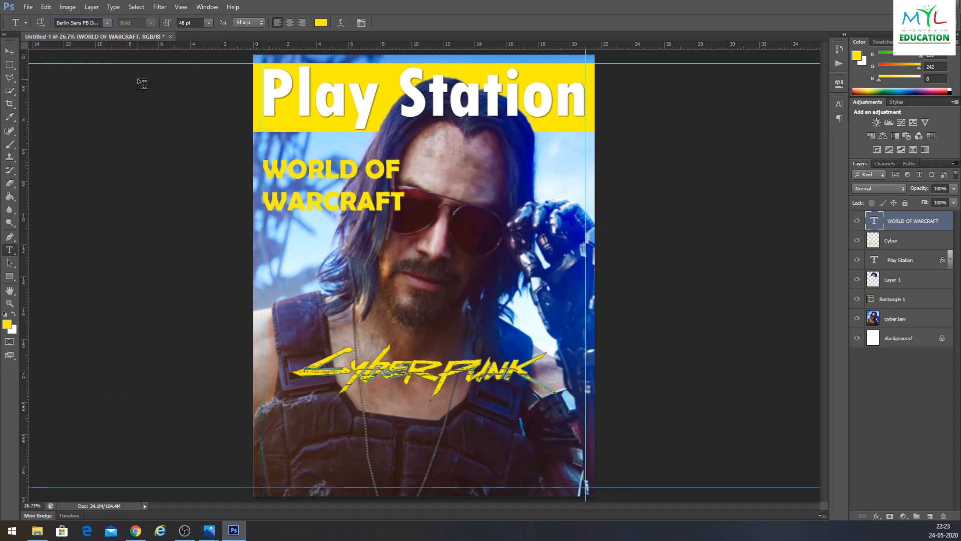
# Step: Set the WORLD OF WARCRAFT text to 30 pt and place it against the left margin guide below the title band
pyautogui.click(209, 23)
pyautogui.click(218, 153)
pyautogui.press('v')
pyautogui.moveTo(294, 189)
pyautogui.mouseDown()
pyautogui.moveTo(547, 172)
pyautogui.moveTo(527, 216)
pyautogui.moveTo(320, 437)
pyautogui.moveTo(301, 444)
pyautogui.moveTo(307, 189)
pyautogui.mouseUp()
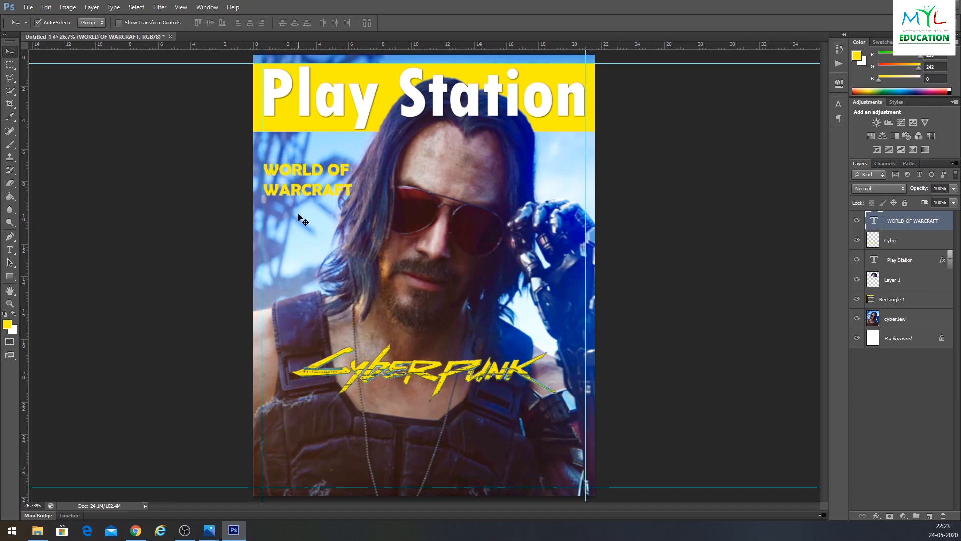
# Step: Change the colour of the WORLD OF WARCRAFT text to white
pyautogui.press('t')
pyautogui.click(319, 23)
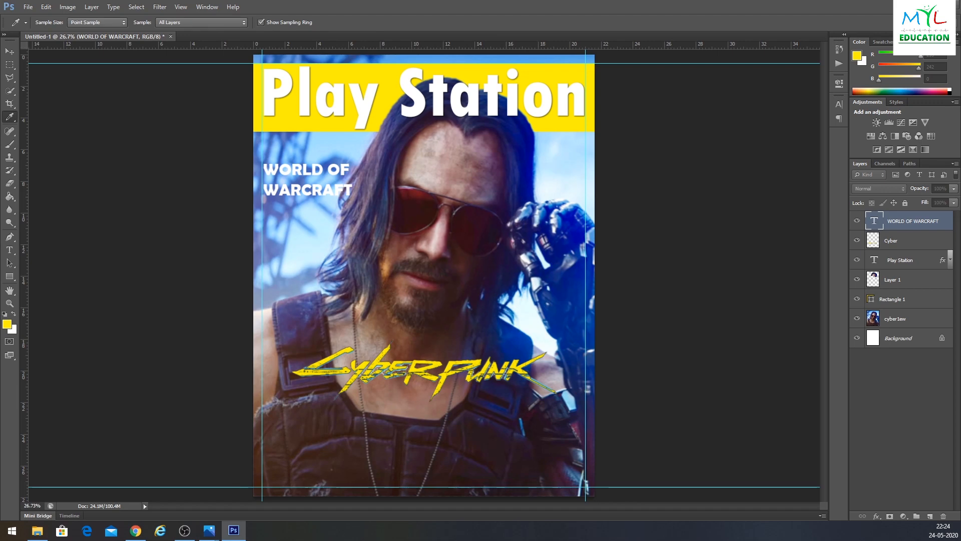
pyautogui.click(924, 206)
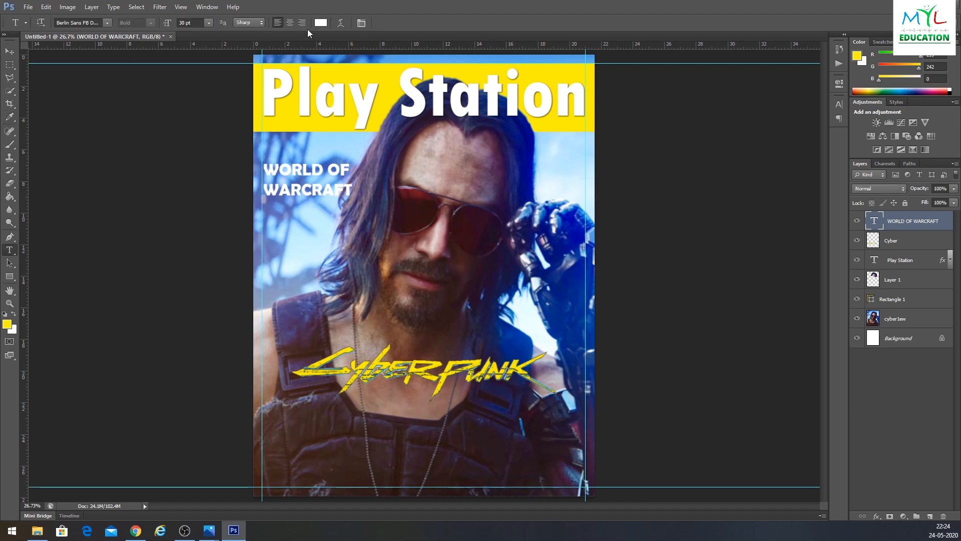
# Step: Move the WORLD OF WARCRAFT text down the left guide to just below the Cyberpunk logo
pyautogui.press('v')
pyautogui.moveTo(290, 195); pyautogui.dragTo(285, 448)
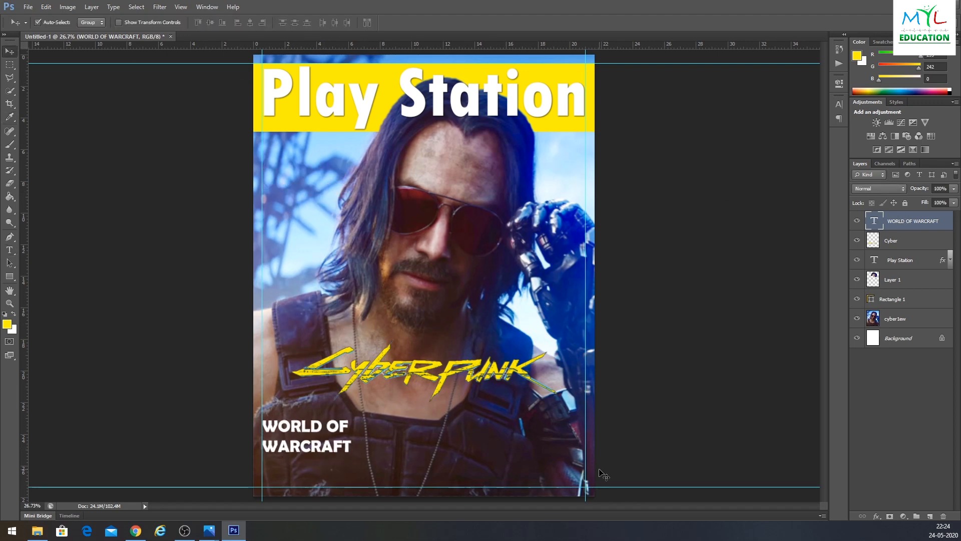
pyautogui.hotkey('shift', 'Up')
pyautogui.hotkey('shift', 'Up')
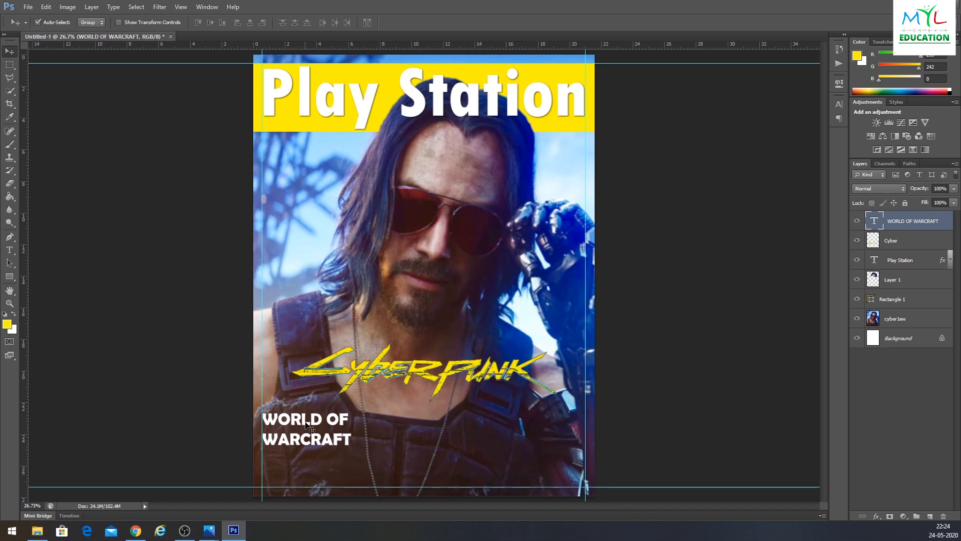
# Step: Move the Cyberpunk logo down near the cover's bottom edge and the WORLD OF WARCRAFT text up along the left guide to the vest's shoulder strap
pyautogui.moveTo(428, 379); pyautogui.dragTo(420, 459)
pyautogui.moveTo(286, 431); pyautogui.dragTo(286, 323)
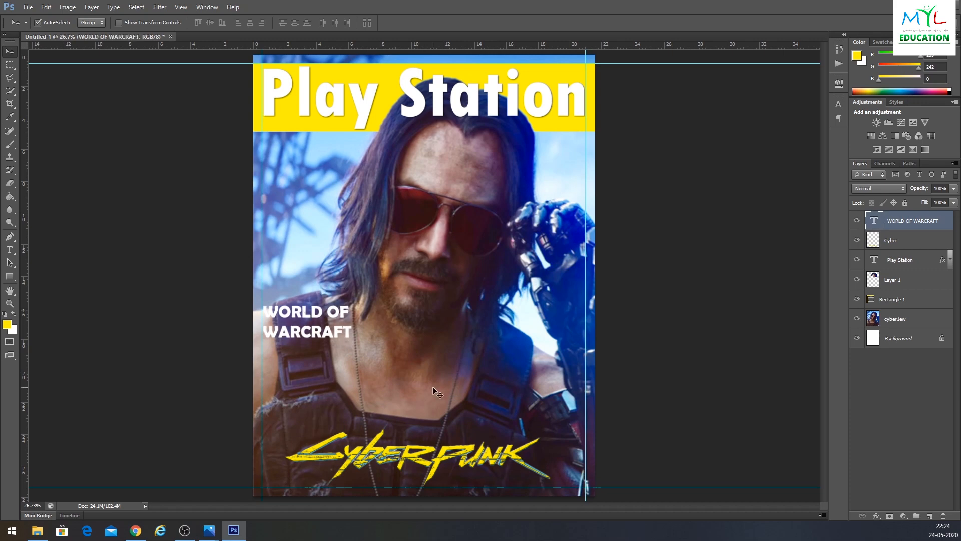
pyautogui.hotkey('shift', 'Down')
pyautogui.hotkey('shift', 'Down')
pyautogui.hotkey('shift', 'Down')
pyautogui.hotkey('shift', 'Down')
pyautogui.hotkey('shift', 'Down')
pyautogui.hotkey('shift', 'Down')
pyautogui.hotkey('shift', 'Down')
pyautogui.hotkey('shift', 'Down')
pyautogui.hotkey('shift', 'Down')
pyautogui.hotkey('shift', 'Left')
# Step: Draw a yellow bar about 765 x 38 px under the WORLD OF WARCRAFT text, then extend it past the left page edge and trim its right end
pyautogui.click(9, 276)
pyautogui.moveTo(262, 352); pyautogui.dragTo(359, 359)
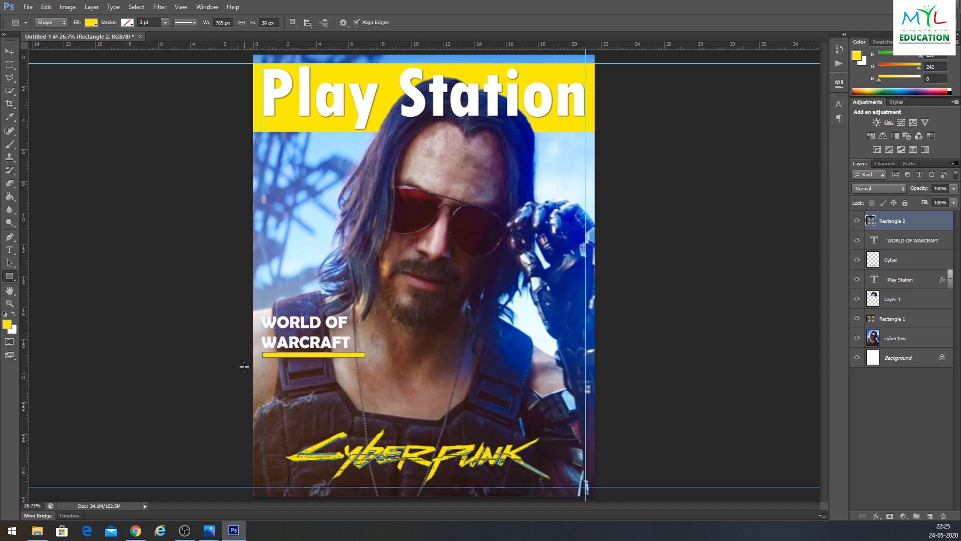
pyautogui.hotkey('ctrl', 't')
pyautogui.moveTo(262, 355); pyautogui.dragTo(219, 354)
pyautogui.moveTo(365, 354); pyautogui.dragTo(356, 354)
pyautogui.press('Return')
pyautogui.press('v')
pyautogui.click(241, 399)
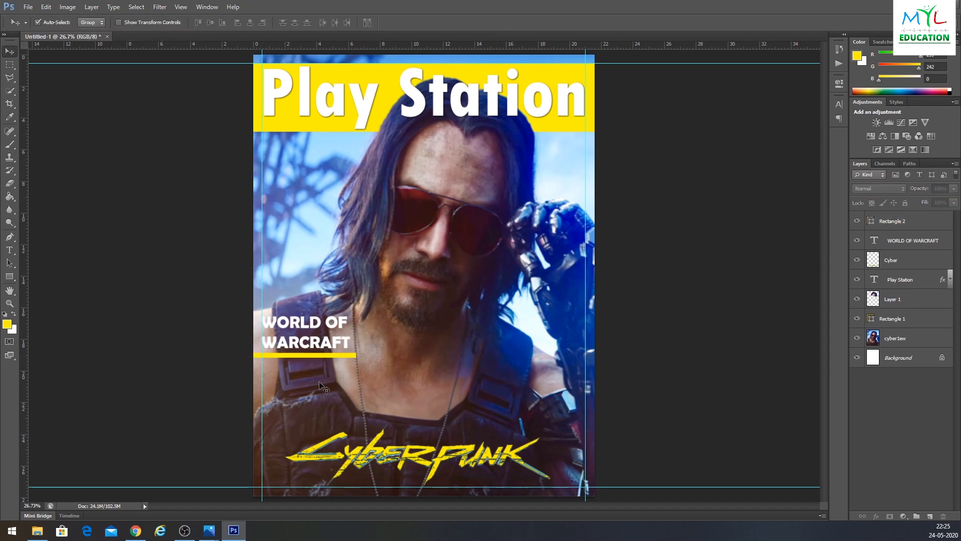
# Step: Duplicate the WORLD OF WARCRAFT text below the yellow bar and change the copy's wording to "BATMAN: ARKHAM CITY"
pyautogui.keyDown('alt'); pyautogui.moveTo(306, 347); pyautogui.dragTo(327, 403); pyautogui.keyUp('alt')
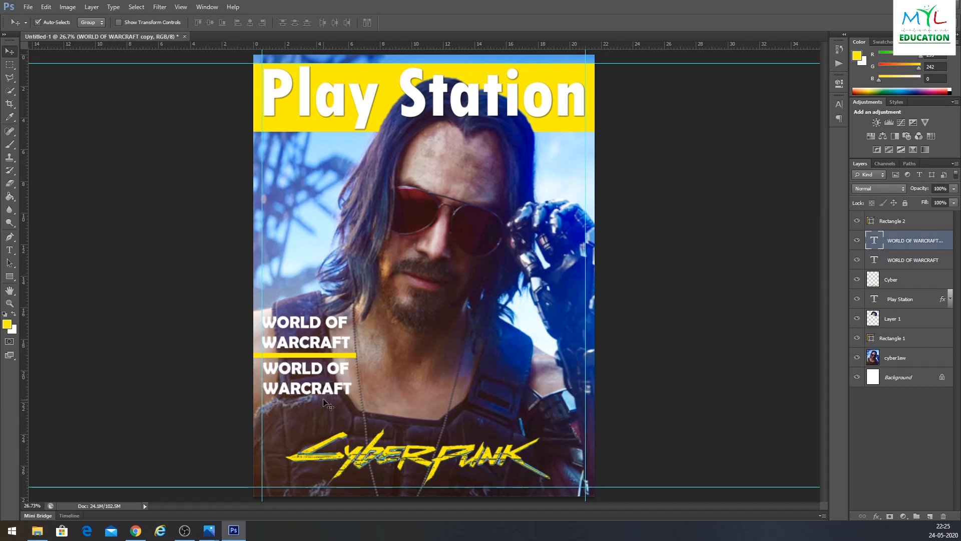
pyautogui.doubleClick(328, 395)
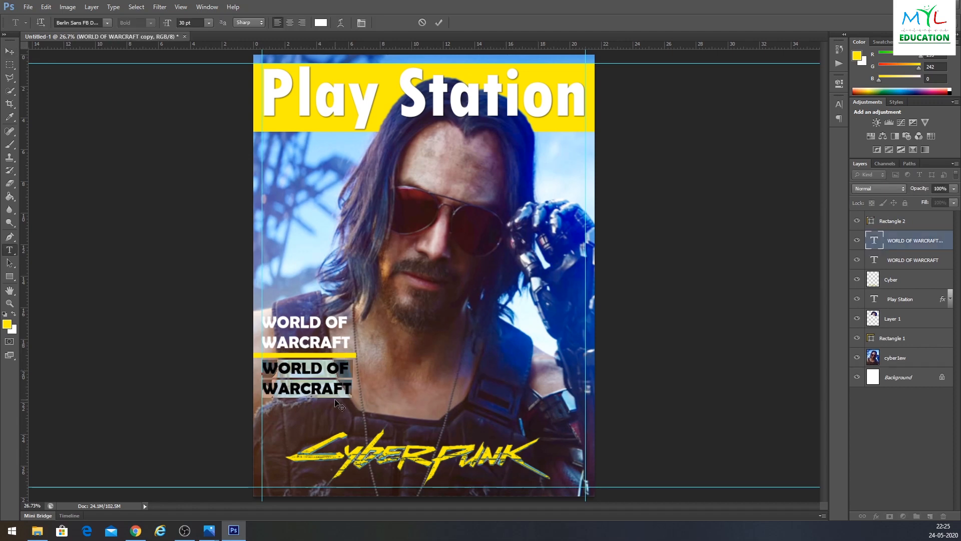
pyautogui.write('ba')
pyautogui.press('BackSpace')
pyautogui.press('BackSpace')
pyautogui.write('BAT')
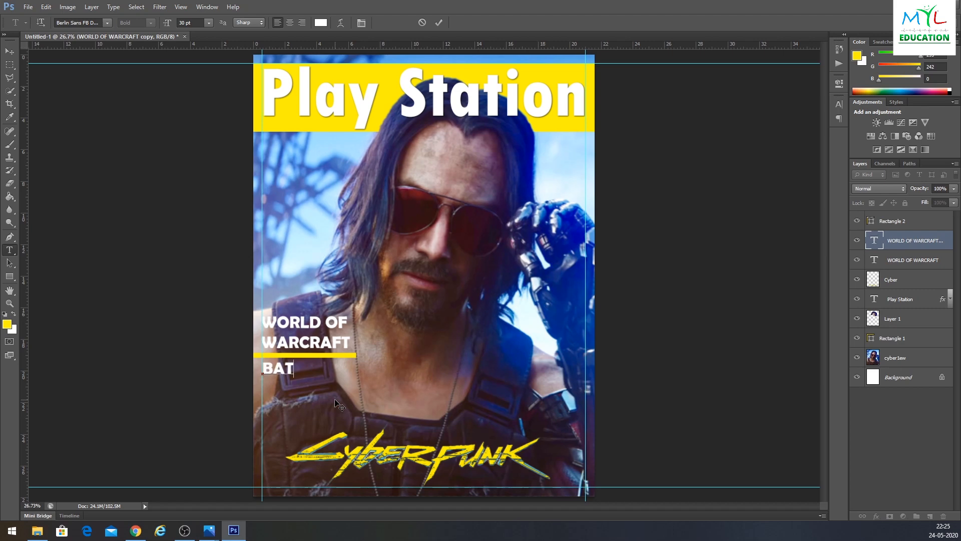
pyautogui.write('MAN: ARKHAM CITY')
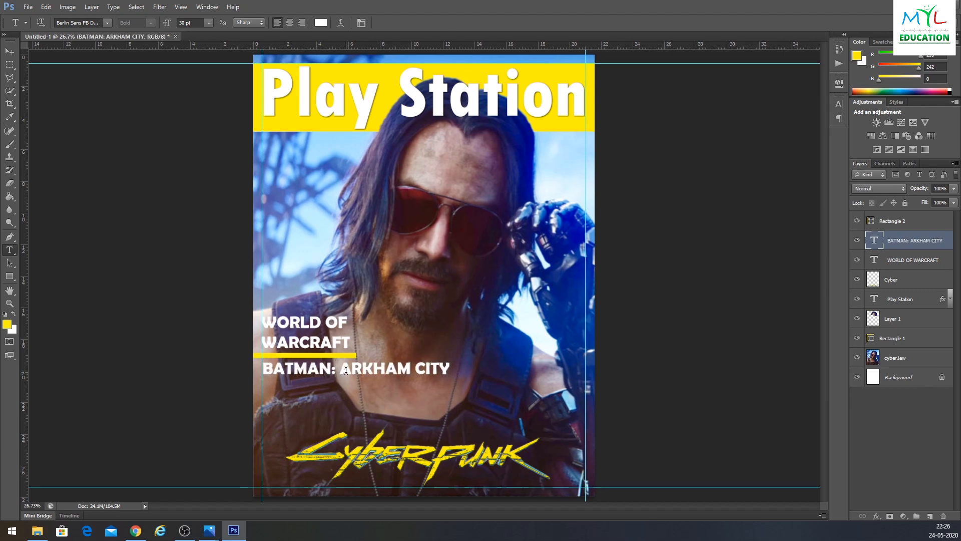
pyautogui.hotkey('ctrl', 'Return')
pyautogui.press('v')
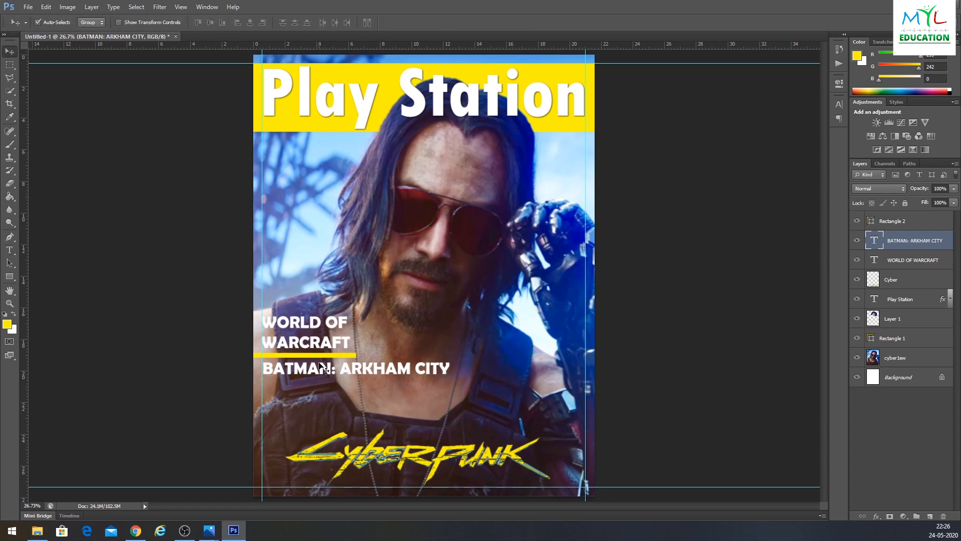
# Step: Set the BATMAN: ARKHAM CITY text in Bookman Old Style Bold
pyautogui.press('t')
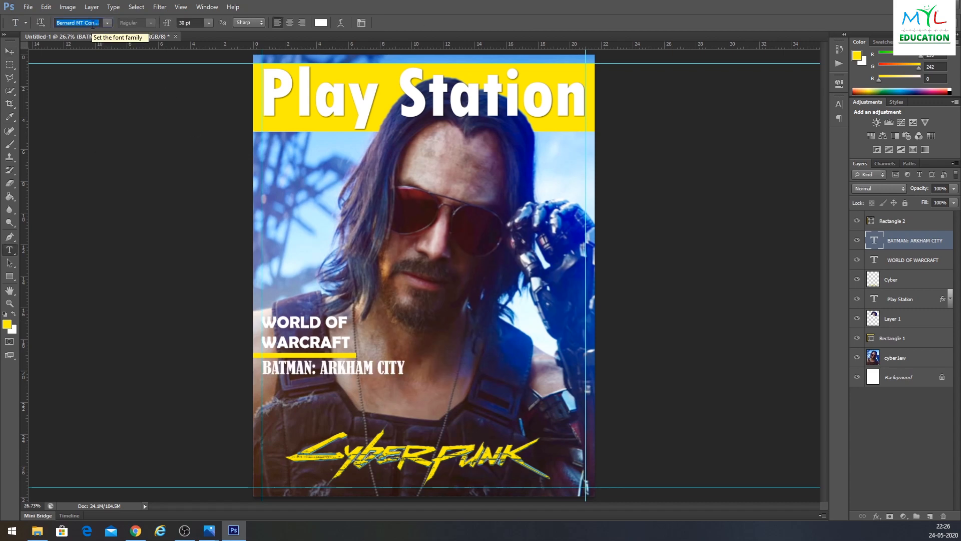
pyautogui.press('Down')
pyautogui.press('Down')
pyautogui.press('Down')
pyautogui.press('Down')
pyautogui.press('Down')
pyautogui.press('Down')
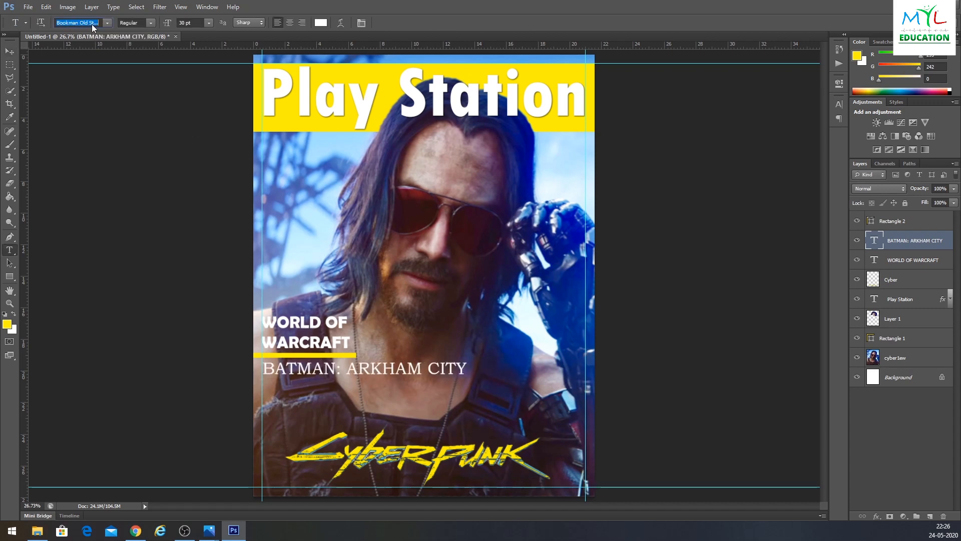
pyautogui.click(150, 23)
pyautogui.click(134, 41)
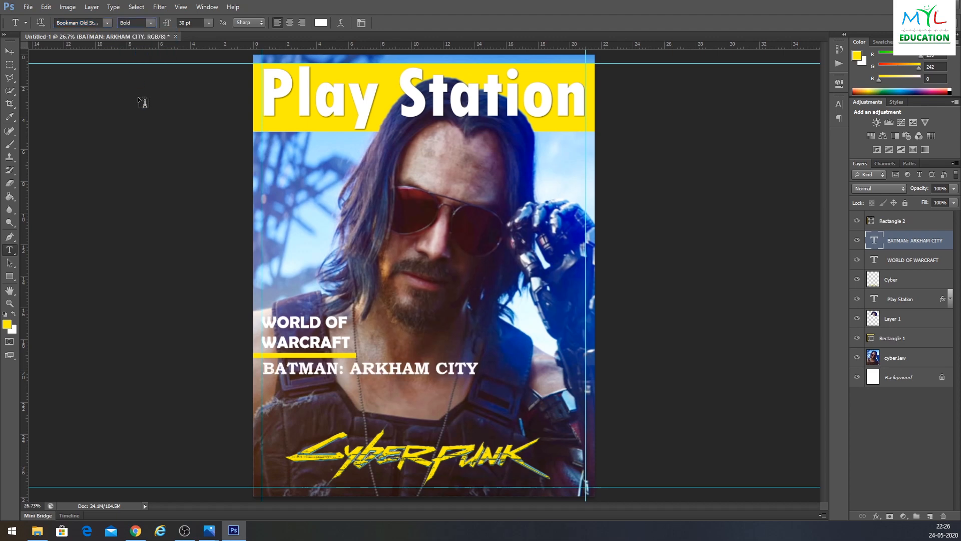
pyautogui.press('v')
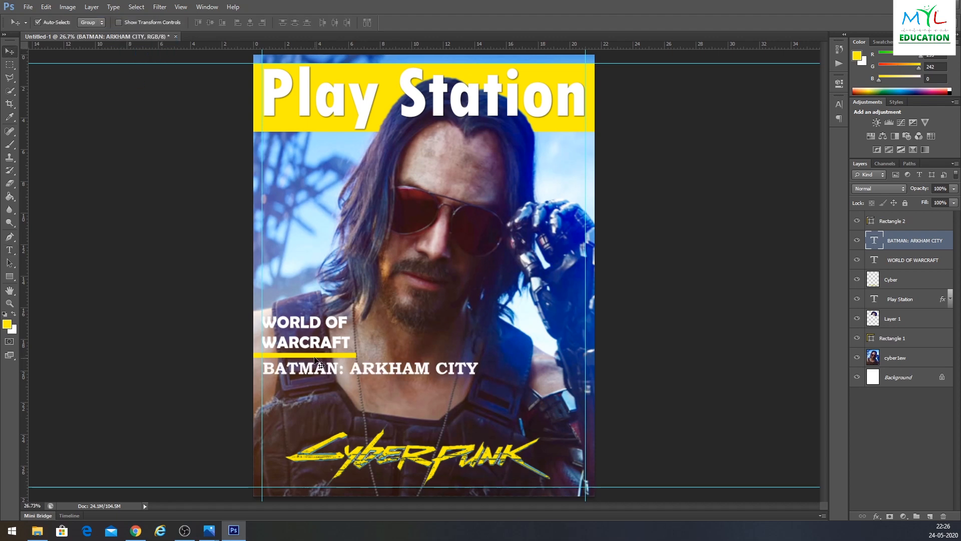
# Step: Move both cover texts and the yellow bar together slightly down, leaving a gap above the Cyberpunk logo
pyautogui.keyDown('ctrl'); pyautogui.click(902, 221); pyautogui.keyUp('ctrl')
pyautogui.keyDown('ctrl'); pyautogui.click(901, 260); pyautogui.keyUp('ctrl')
pyautogui.hotkey('shift', 'Down')
pyautogui.hotkey('shift', 'Down')
pyautogui.hotkey('shift', 'Down')
pyautogui.hotkey('shift', 'Down')
pyautogui.hotkey('shift', 'Down')
pyautogui.hotkey('shift', 'Down')
pyautogui.hotkey('shift', 'Down')
pyautogui.hotkey('shift', 'Down')
pyautogui.hotkey('shift', 'Down')
pyautogui.hotkey('shift', 'Down')
pyautogui.hotkey('shift', 'Down')
pyautogui.hotkey('shift', 'Down')
pyautogui.hotkey('shift', 'Down')
pyautogui.hotkey('shift', 'Down')
pyautogui.hotkey('shift', 'Down')
pyautogui.hotkey('shift', 'Down')
pyautogui.hotkey('shift', 'Down')
pyautogui.hotkey('shift', 'Down')
pyautogui.hotkey('shift', 'Down')
pyautogui.hotkey('shift', 'Down')
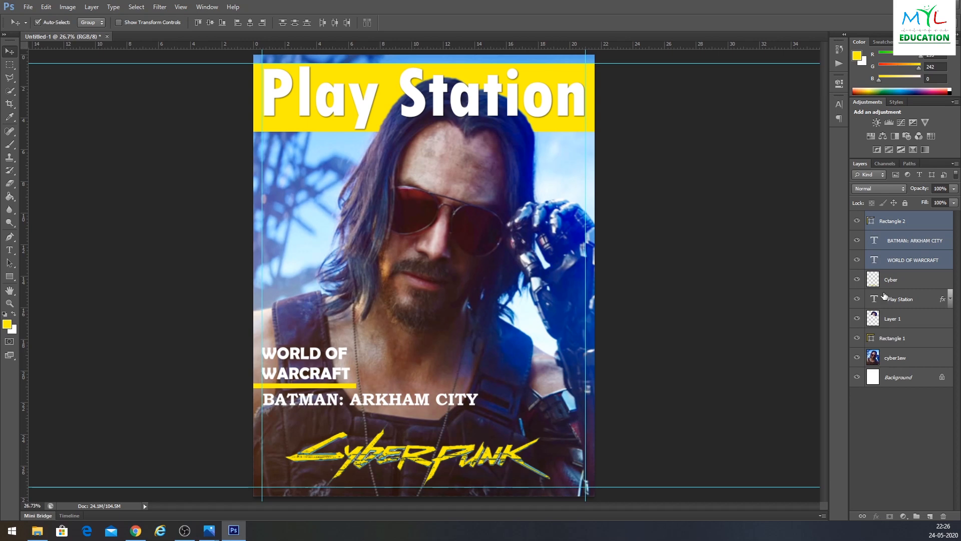
pyautogui.hotkey('shift', 'Up')
pyautogui.hotkey('shift', 'Up')
pyautogui.hotkey('shift', 'Up')
pyautogui.hotkey('shift', 'Up')
pyautogui.hotkey('shift', 'Up')
pyautogui.hotkey('shift', 'Up')
pyautogui.hotkey('shift', 'Up')
pyautogui.hotkey('shift', 'Up')
pyautogui.hotkey('shift', 'Up')
pyautogui.hotkey('shift', 'Up')
pyautogui.hotkey('shift', 'Up')
pyautogui.hotkey('shift', 'Up')
pyautogui.click(159, 402)
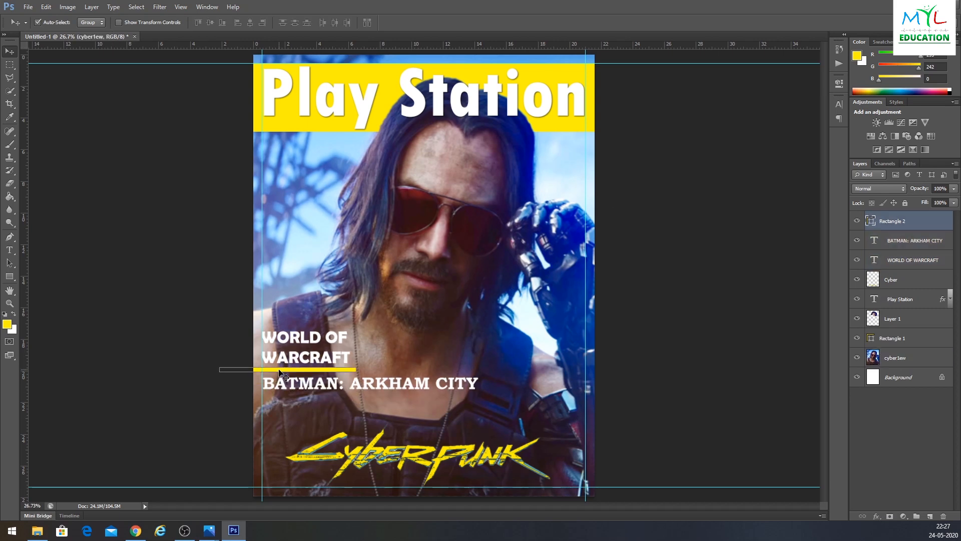
# Step: Make the yellow bar between the two cover texts thinner and extend its right end slightly
pyautogui.click(280, 369)
pyautogui.hotkey('ctrl', 't')
pyautogui.moveTo(292, 371); pyautogui.dragTo(293, 369)
pyautogui.press('Return')
pyautogui.click(149, 276)
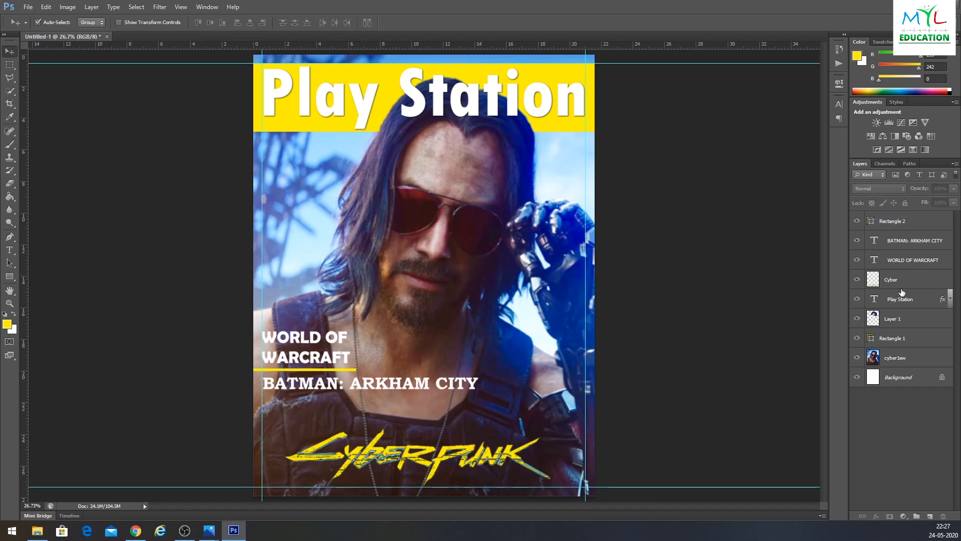
pyautogui.click(905, 229)
pyautogui.click(95, 305)
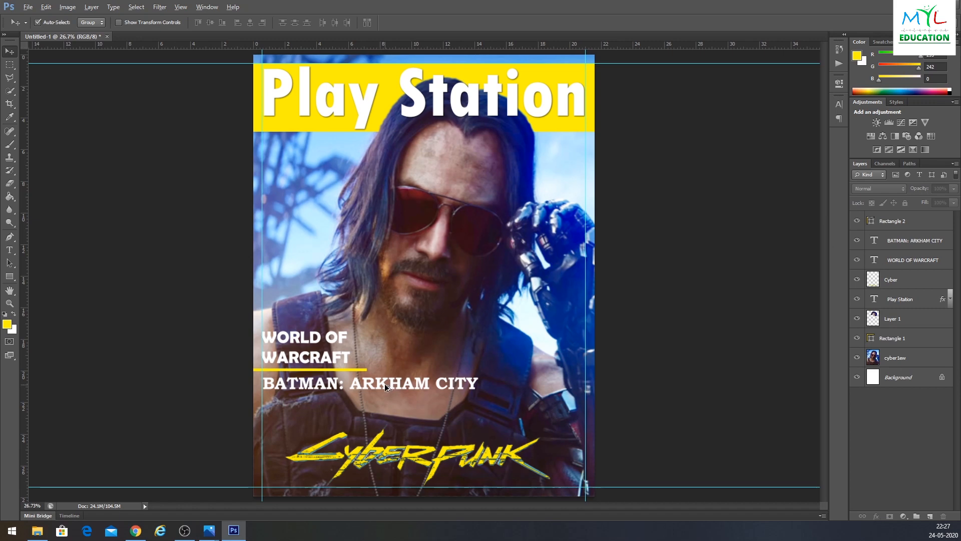
# Step: Duplicate the BATMAN: ARKHAM CITY text up over the face and change the copy's wording to "SECRETS"
pyautogui.keyDown('alt'); pyautogui.moveTo(386, 386); pyautogui.dragTo(503, 257); pyautogui.keyUp('alt')
pyautogui.press('t')
pyautogui.click(527, 264)
pyautogui.hotkey('ctrl', 'a')
pyautogui.write('SECRE')
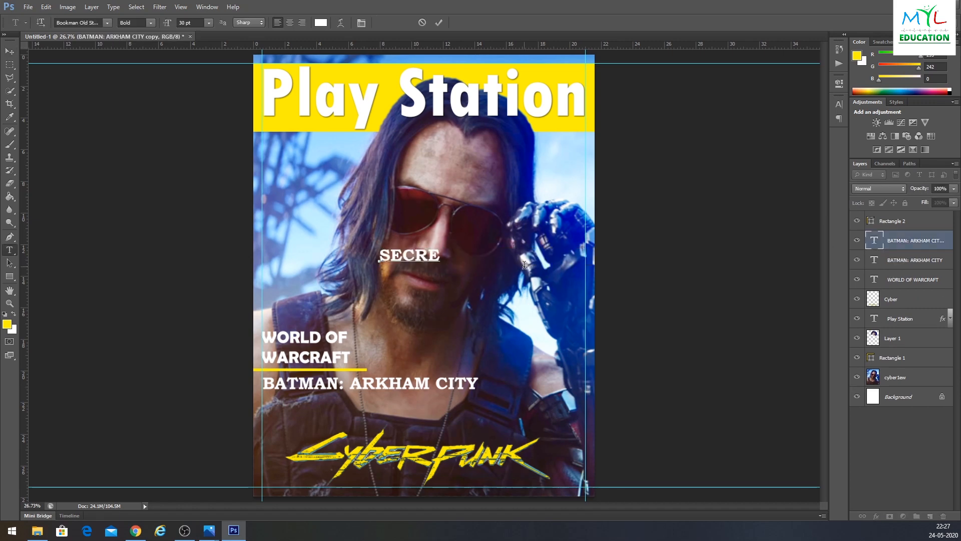
pyautogui.hotkey('ctrl', 'Return')
# Step: Try other fonts on the SECRETS text, ending with Consolas
pyautogui.click(94, 19)
pyautogui.scroll(-6, 94, 19)
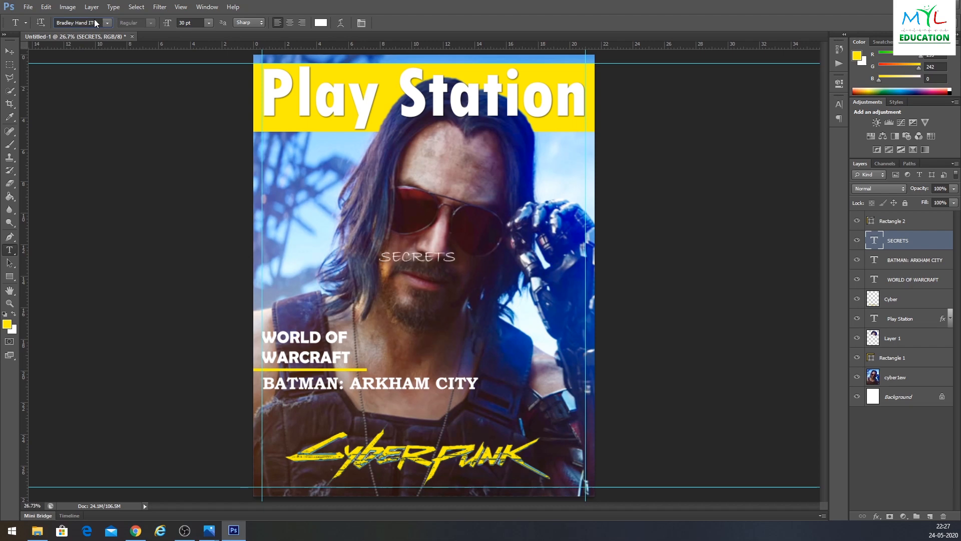
pyautogui.scroll(-8, 95, 19)
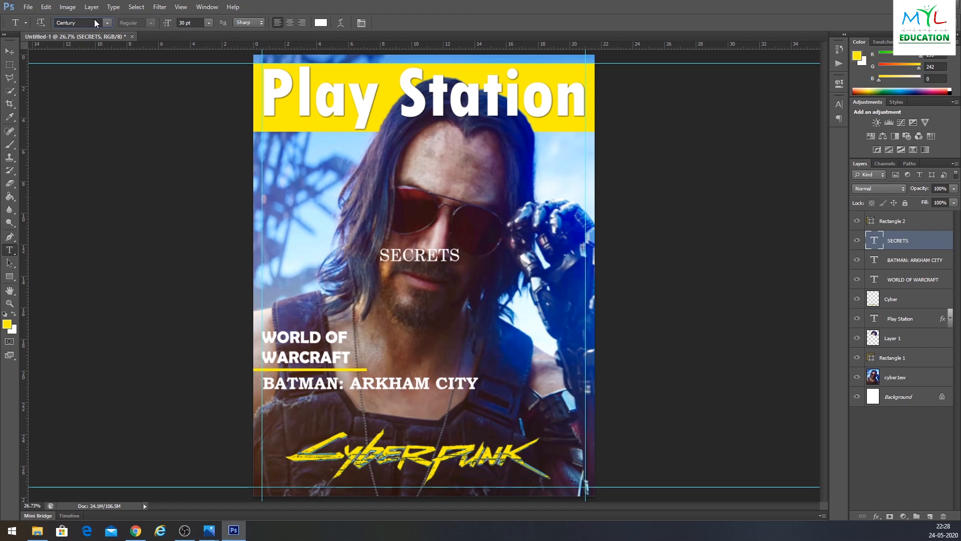
pyautogui.scroll(2, 94, 19)
pyautogui.scroll(-6, 94, 19)
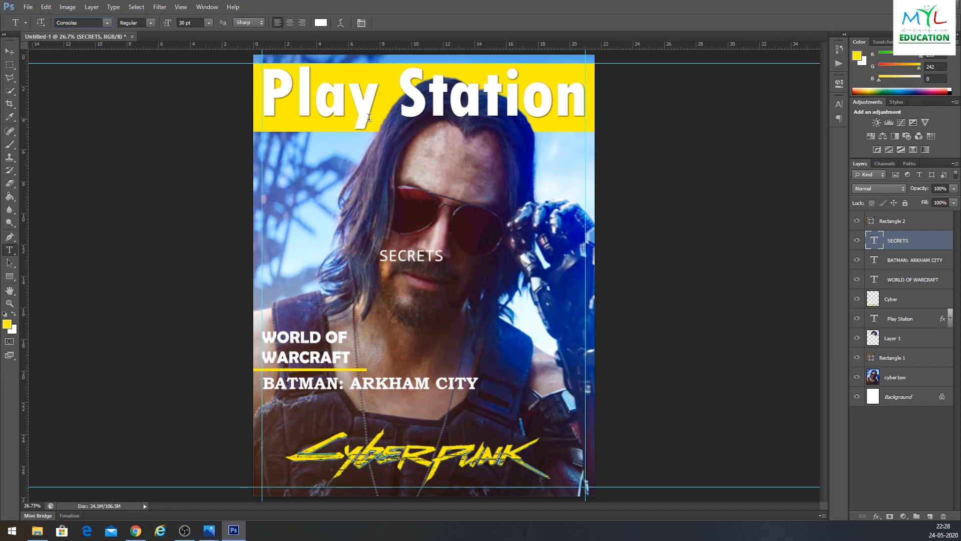
# Step: Move the SECRETS text beside the chin toward the right margin guide and set its size to 50 pt
pyautogui.click(208, 22)
pyautogui.click(214, 190)
pyautogui.press('v')
pyautogui.moveTo(469, 261); pyautogui.dragTo(549, 303)
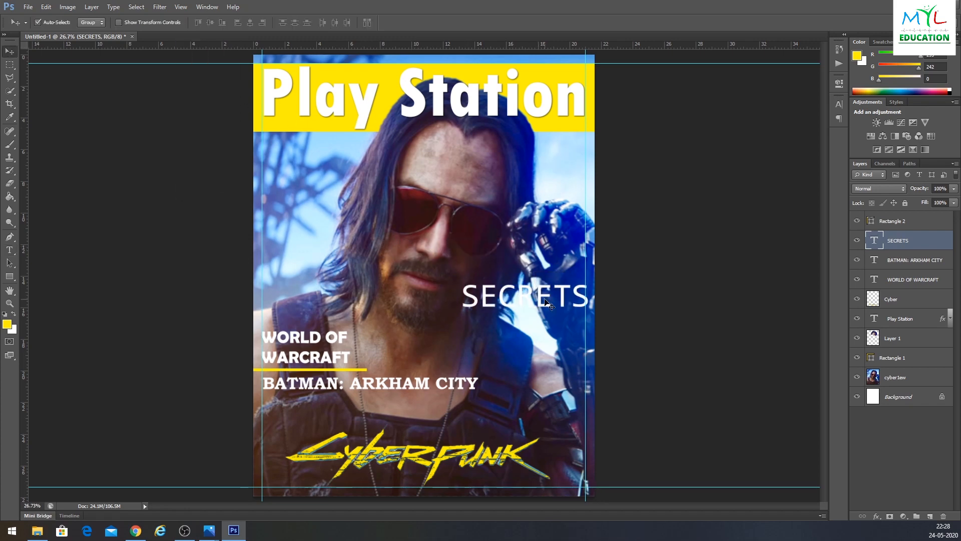
pyautogui.write('t50')
pyautogui.press('Return')
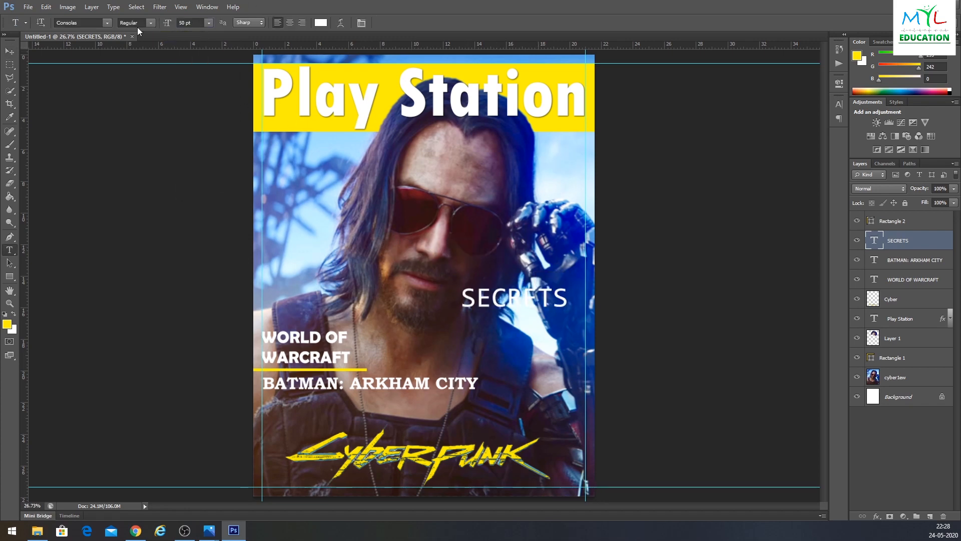
# Step: Change the SECRETS text's font to Copperplate Gothic and shift it left so it ends at the right margin guide
pyautogui.click(96, 22)
pyautogui.press('Down')
pyautogui.press('Down')
pyautogui.press('Down')
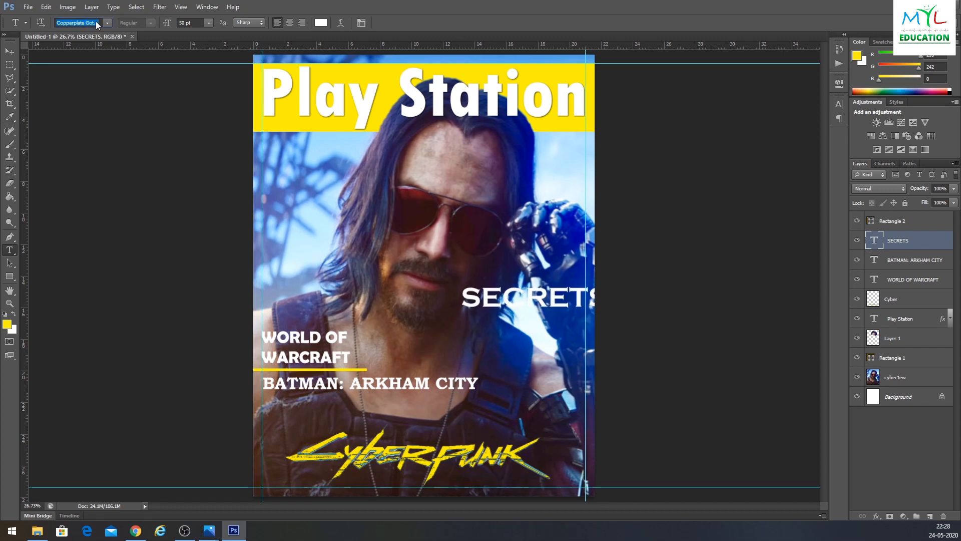
pyautogui.moveTo(498, 299); pyautogui.dragTo(478, 295)
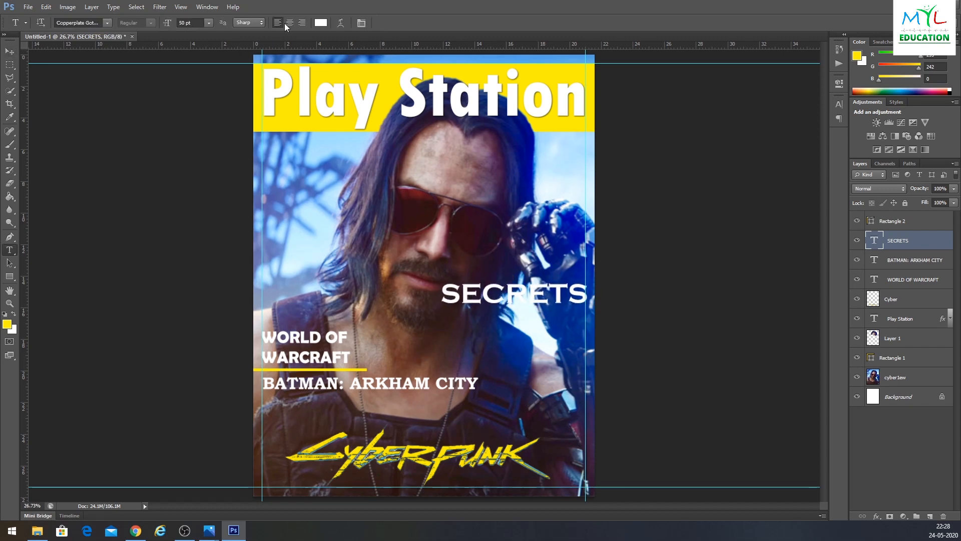
# Step: Set the SECRETS text's size to 40 pt and move it back against the right margin guide
pyautogui.click(209, 23)
pyautogui.click(211, 164)
pyautogui.scroll(4, 199, 23)
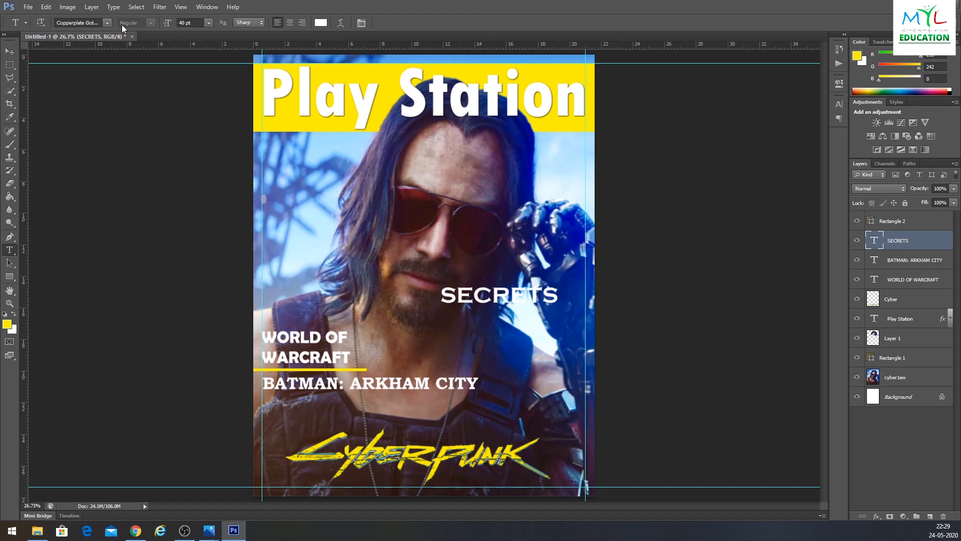
pyautogui.click(9, 51)
pyautogui.moveTo(494, 300); pyautogui.dragTo(522, 304)
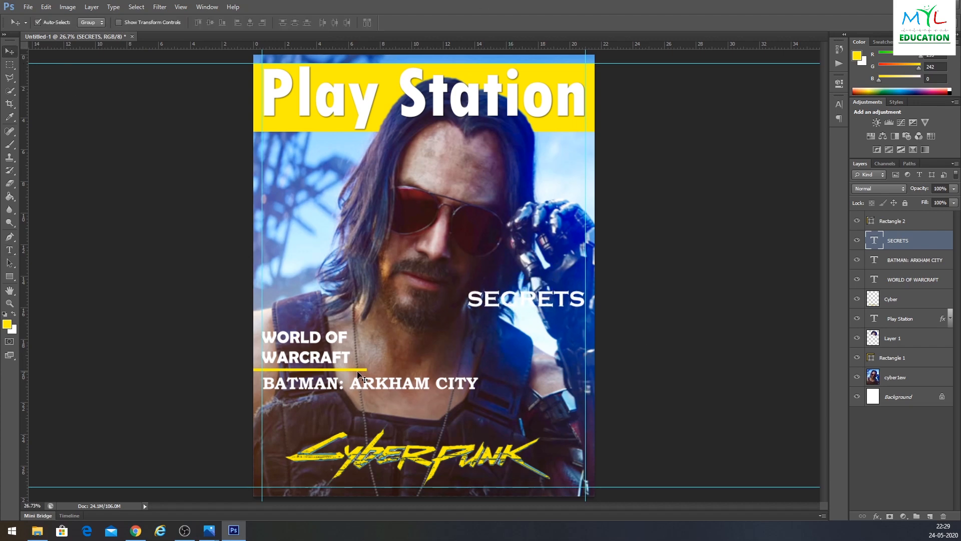
# Step: Duplicate the yellow bar to the page's right edge, stretch it into a tall box and place it beneath the SECRETS text
pyautogui.keyDown('alt'); pyautogui.moveTo(357, 371); pyautogui.dragTo(595, 292); pyautogui.keyUp('alt')
pyautogui.hotkey('ctrl', 't')
pyautogui.moveTo(536, 293); pyautogui.dragTo(537, 343)
pyautogui.press('Return')
pyautogui.moveTo(901, 219); pyautogui.dragTo(908, 289)
pyautogui.moveTo(506, 325)
pyautogui.mouseDown()
pyautogui.moveTo(526, 307)
pyautogui.moveTo(523, 354)
pyautogui.moveTo(511, 311)
pyautogui.moveTo(508, 341)
pyautogui.mouseUp()
pyautogui.doubleClick(520, 335)
pyautogui.write('OF')
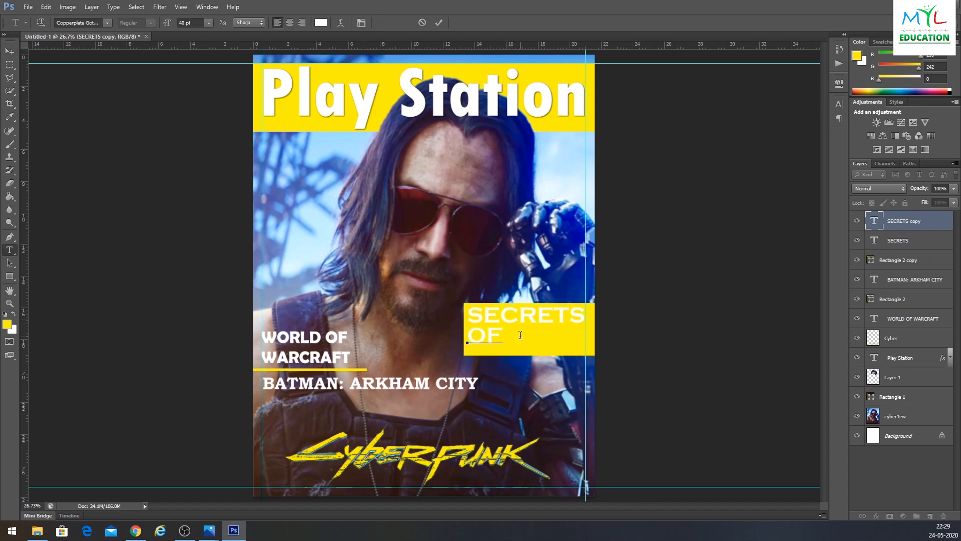
pyautogui.press('BackSpace')
pyautogui.press('BackSpace')
pyautogui.press('BackSpace')
pyautogui.press('BackSpace')
pyautogui.press('BackSpace')
pyautogui.press('BackSpace')
pyautogui.hotkey('ctrl', 'Return')
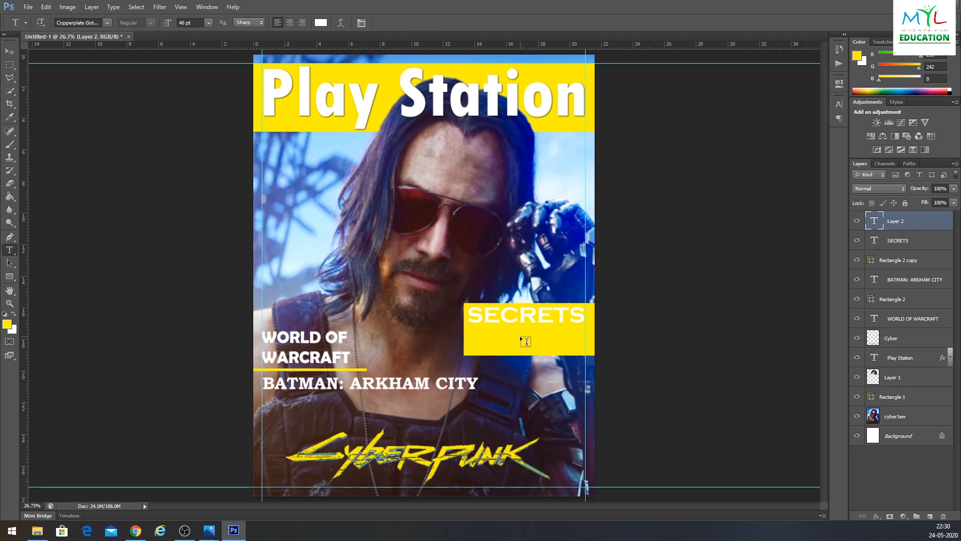
pyautogui.press('o')
pyautogui.press('f')
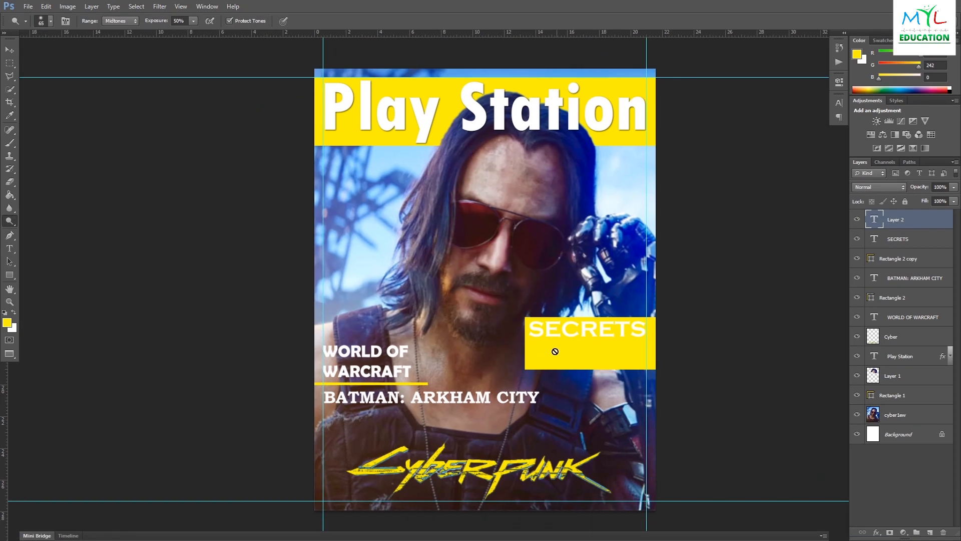
pyautogui.press('Delete')
# Step: Duplicate the SECRETS text just below itself and change the copy's wording to "of the Play station"
pyautogui.press('t')
pyautogui.press('v')
pyautogui.keyDown('alt'); pyautogui.moveTo(564, 331); pyautogui.dragTo(564, 350); pyautogui.keyUp('alt')
pyautogui.doubleClick(564, 354)
pyautogui.write('OF THE PLA')
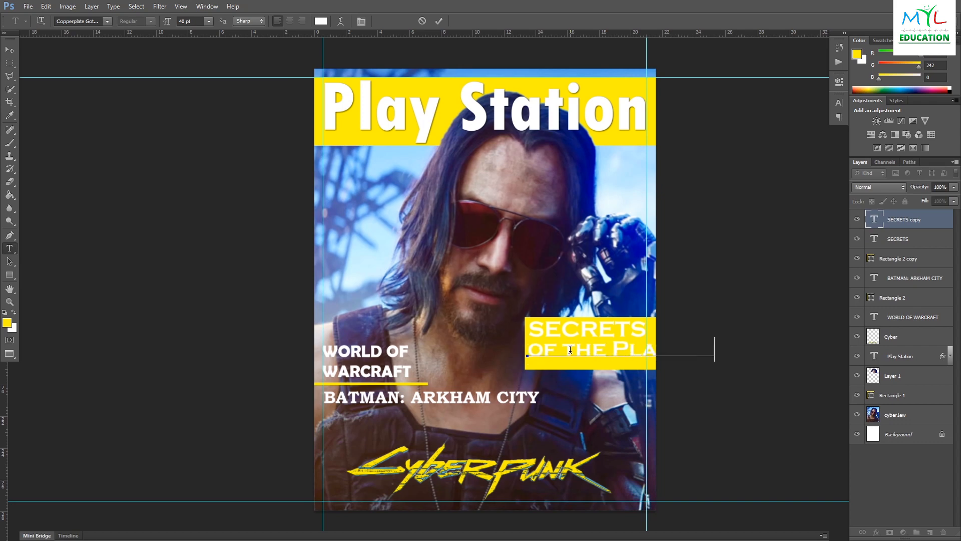
pyautogui.hotkey('ctrl', 'Return')
# Step: Try other fonts on the "of the Play station" line, ending with Eras Demi ITC, and set its size to 24 pt
pyautogui.write('Corbel')
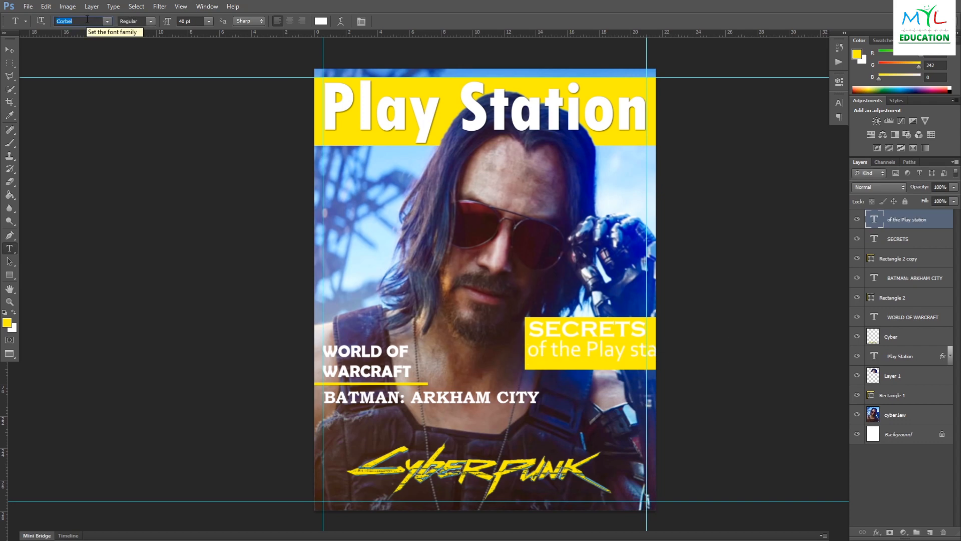
pyautogui.scroll(10, 86, 19)
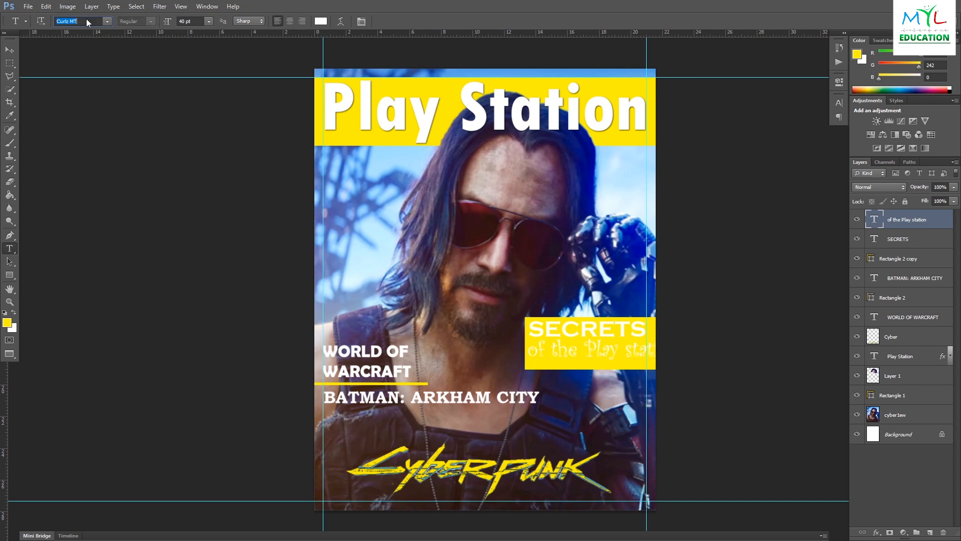
pyautogui.scroll(-8, 87, 22)
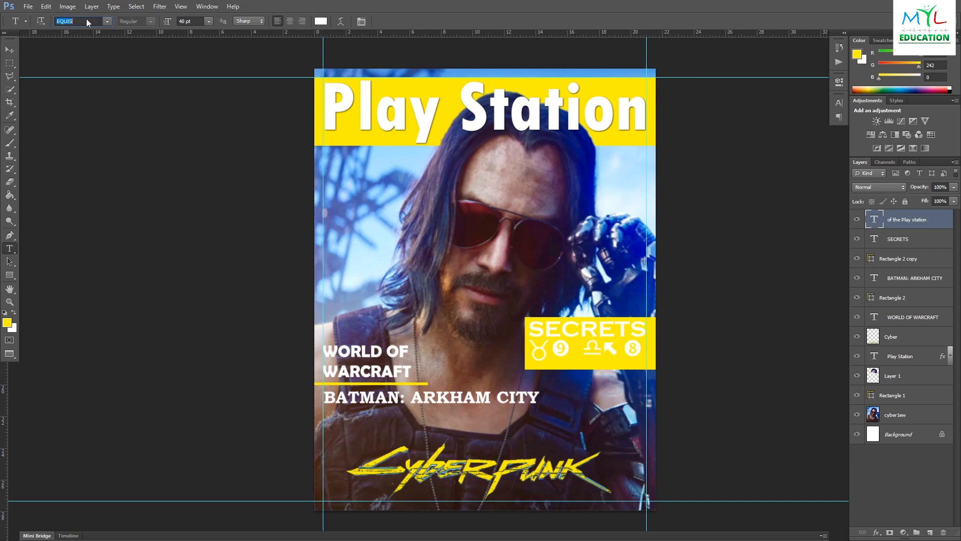
pyautogui.click(208, 21)
pyautogui.click(215, 136)
pyautogui.click(208, 21)
pyautogui.click(213, 135)
# Step: Duplicate the "of the Play station" line directly below and change the copy's wording to "Network Revealed"
pyautogui.click(9, 49)
pyautogui.moveTo(566, 358)
pyautogui.mouseDown()
pyautogui.moveTo(576, 348)
pyautogui.moveTo(574, 363)
pyautogui.mouseUp()
pyautogui.doubleClick(587, 362)
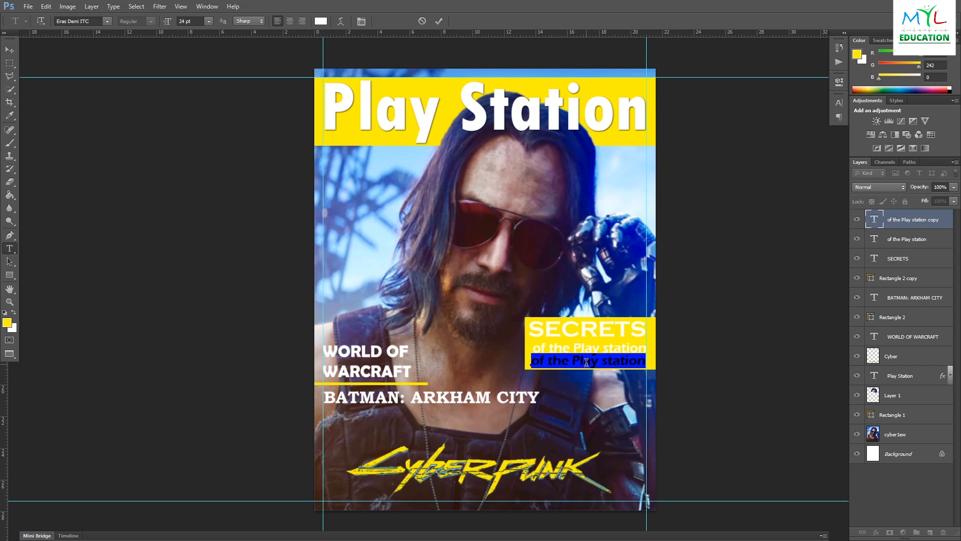
pyautogui.press('BackSpace')
pyautogui.write('Network Revealed')
pyautogui.hotkey('ctrl', 'Return')
# Step: Distribute the yellow box and its three text lines vertically and try distributing them horizontally too
pyautogui.keyDown('shift'); pyautogui.click(897, 255); pyautogui.keyUp('shift')
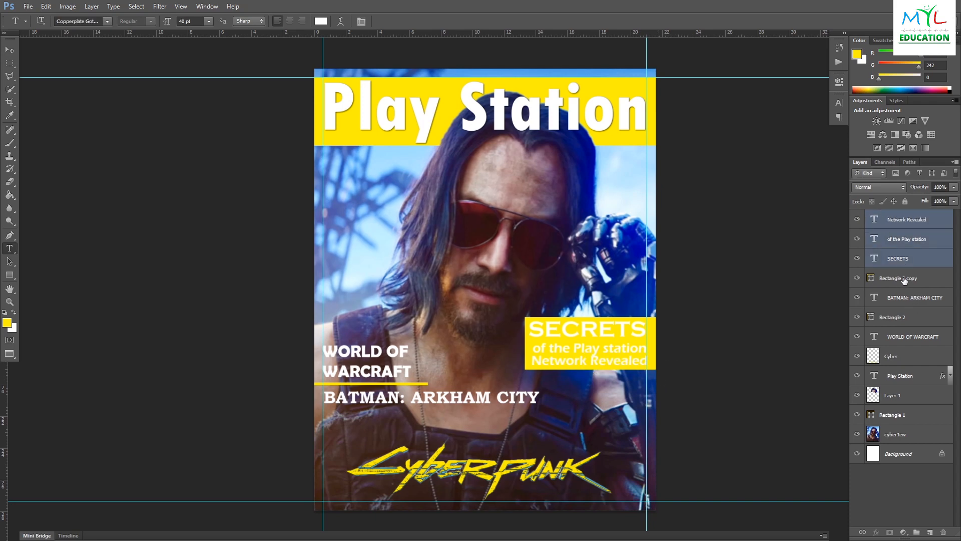
pyautogui.keyDown('shift'); pyautogui.click(899, 278); pyautogui.keyUp('shift')
pyautogui.press('v')
pyautogui.click(296, 23)
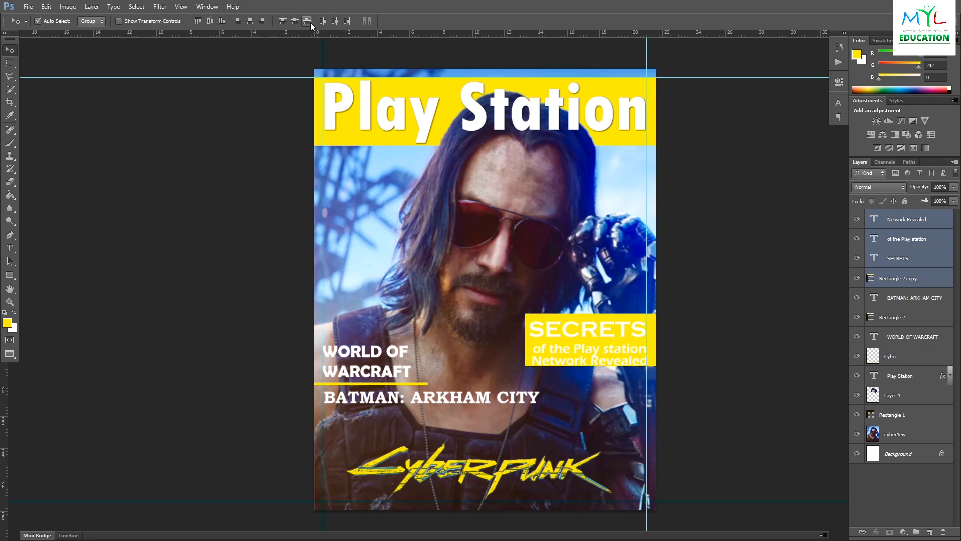
pyautogui.click(344, 20)
pyautogui.hotkey('ctrl', 'z')
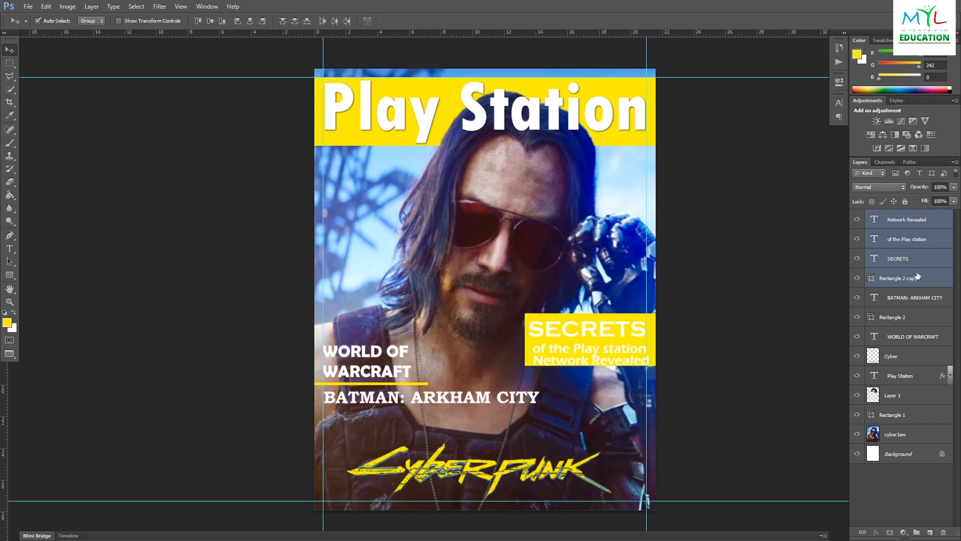
# Step: Align the right edges of the three text lines in the yellow box and space them evenly in height
pyautogui.keyDown('ctrl'); pyautogui.click(916, 276); pyautogui.keyUp('ctrl')
pyautogui.click(263, 21)
pyautogui.click(292, 22)
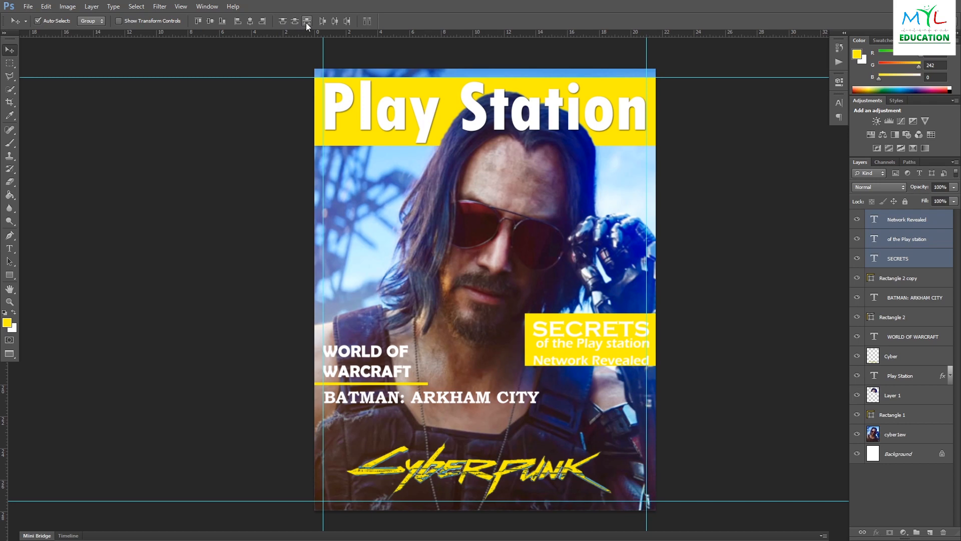
# Step: Lower the "of the Play station" line slightly and shift all three text lines left to the right margin guide
pyautogui.click(741, 258)
pyautogui.click(906, 240)
pyautogui.hotkey('shift', 'Down')
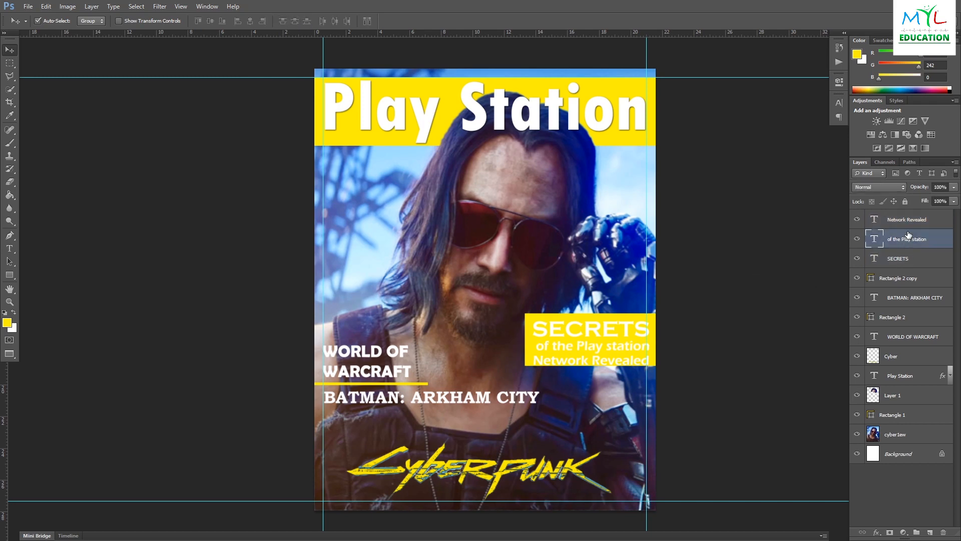
pyautogui.click(907, 258)
pyautogui.keyDown('shift'); pyautogui.click(906, 222); pyautogui.keyUp('shift')
pyautogui.hotkey('shift', 'Left')
pyautogui.hotkey('shift', 'Left')
pyautogui.click(907, 223)
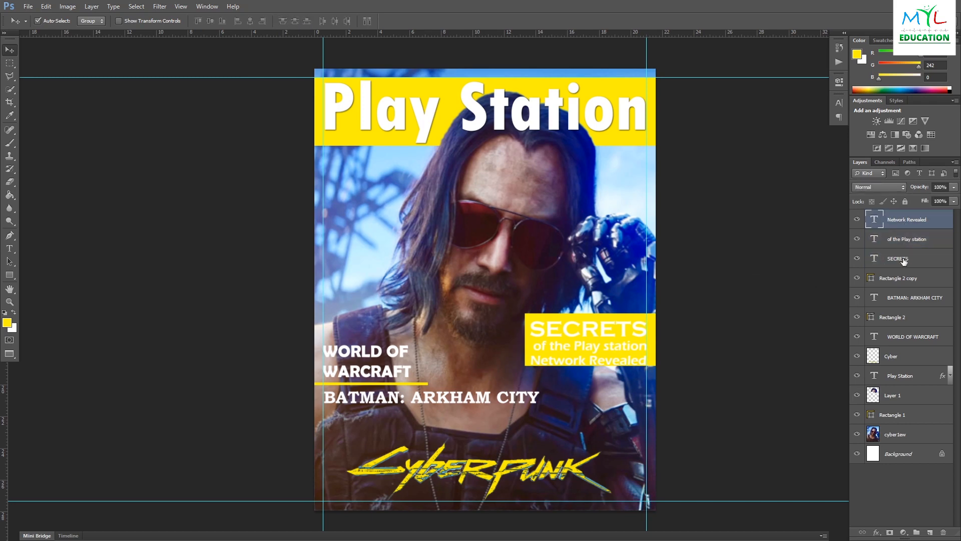
# Step: Add a drop shadow to the SECRETS text with distance 2 px, spread 0% and size 20 px
pyautogui.rightClick(904, 260)
pyautogui.click(821, 155)
pyautogui.moveTo(744, 120); pyautogui.dragTo(282, 95)
pyautogui.click(182, 253)
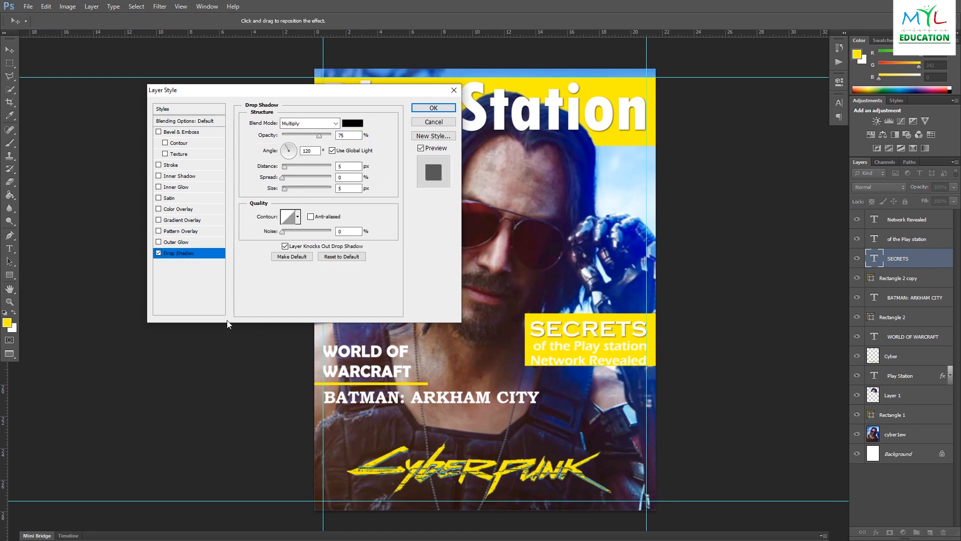
pyautogui.write('1')
pyautogui.write('20')
pyautogui.click(348, 176)
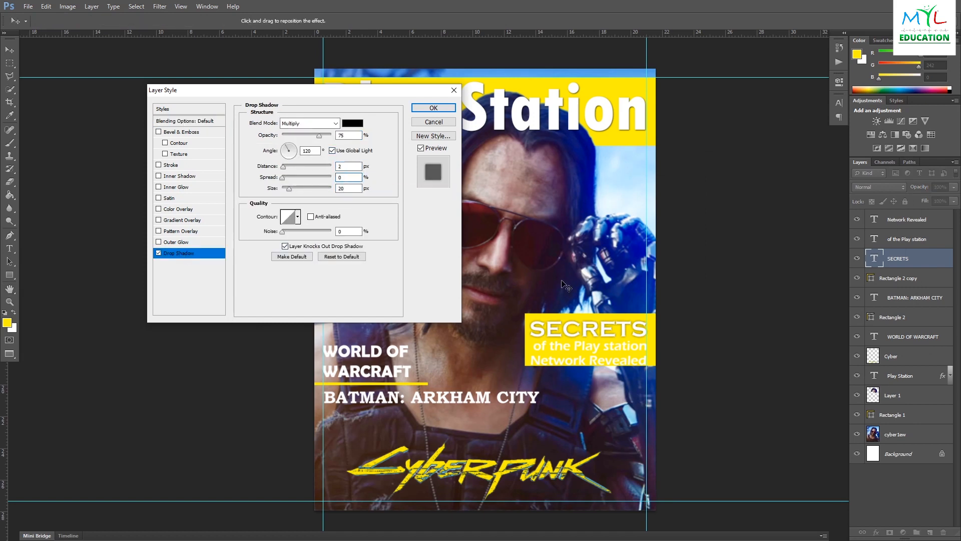
pyautogui.hotkey('ctrl', '+')
pyautogui.hotkey('ctrl', '+')
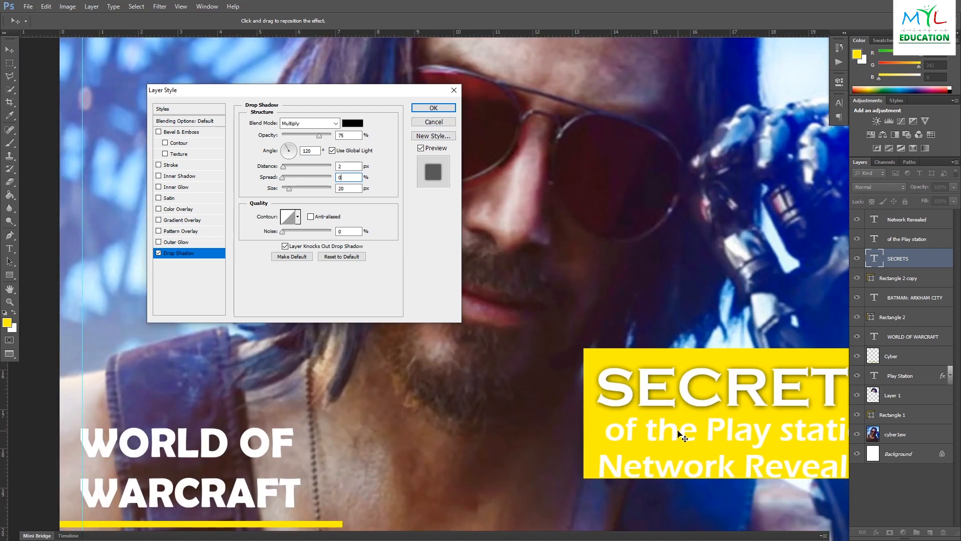
pyautogui.press('Return')
# Step: Change the SECRETS text's font to Corbel Regular
pyautogui.press('t')
pyautogui.click(99, 21)
pyautogui.press('Down')
pyautogui.press('Down')
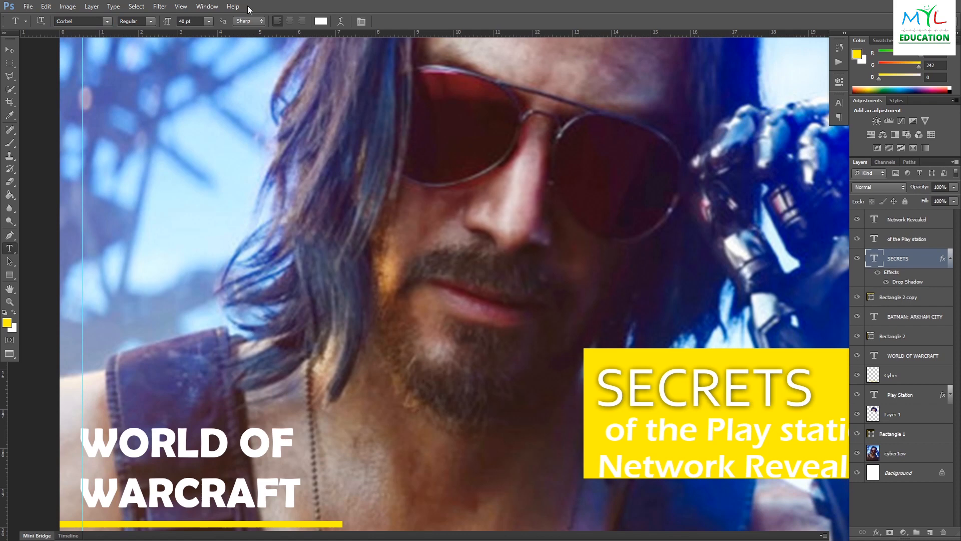
# Step: Try other fonts on the "of the Play station" line, ending with Corbel
pyautogui.click(698, 429)
pyautogui.click(90, 21)
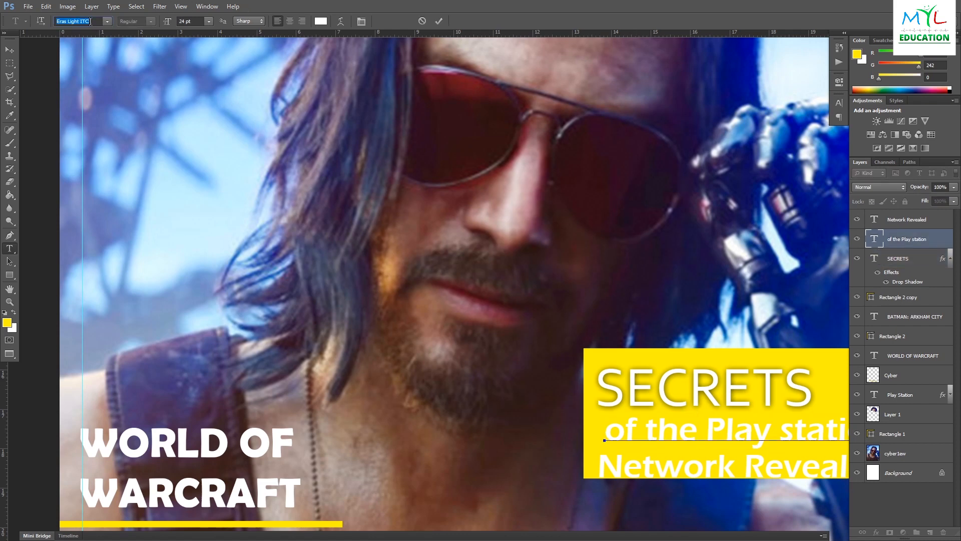
pyautogui.press('Down')
pyautogui.press('Down')
pyautogui.press('Down')
pyautogui.press('Down')
pyautogui.press('Down')
pyautogui.press('Down')
pyautogui.press('Down')
pyautogui.press('Down')
pyautogui.press('Down')
pyautogui.press('Down')
pyautogui.press('Up')
pyautogui.write('OC')
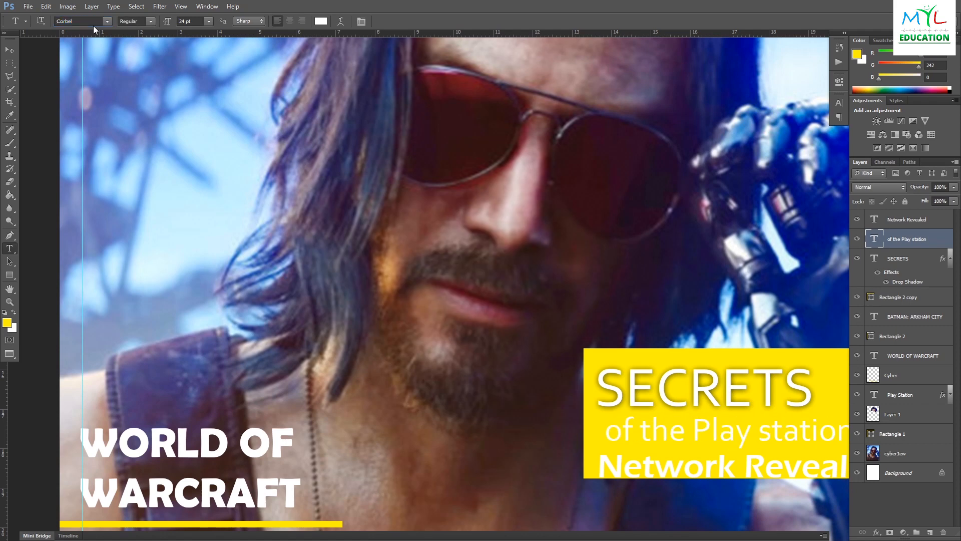
# Step: Set the "Network Revealed" line's font to Corbel as well
pyautogui.click(889, 221)
pyautogui.write('Corbel')
pyautogui.press('Return')
# Step: Move the SECRETS text slightly right and up within the yellow box and make it bold
pyautogui.press('v')
pyautogui.moveTo(725, 391); pyautogui.dragTo(749, 386)
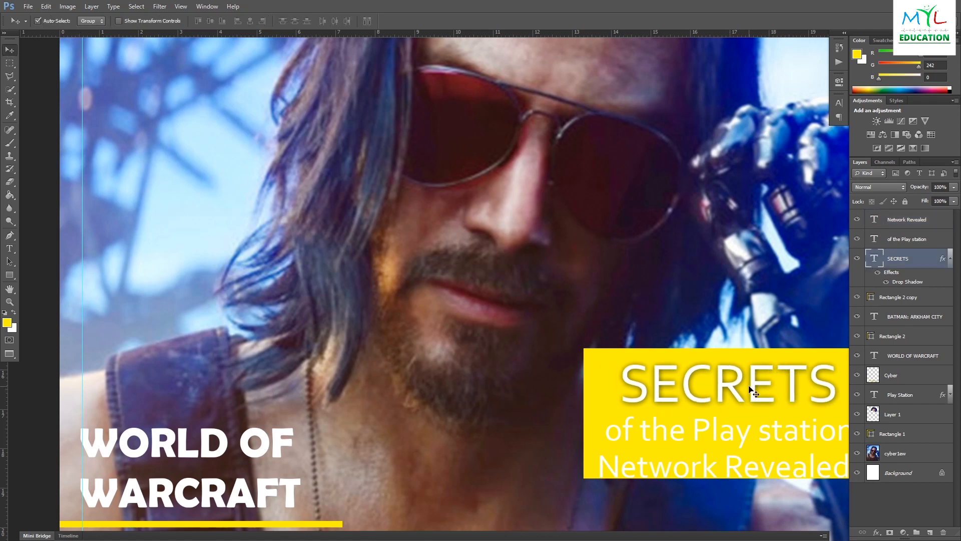
pyautogui.hotkey('ctrl', '0')
pyautogui.press('t')
pyautogui.click(149, 21)
pyautogui.click(144, 63)
# Step: Give the SECRETS text a red color overlay at 100% opacity and set its drop shadow size to 10 px
pyautogui.doubleClick(940, 259)
pyautogui.click(178, 209)
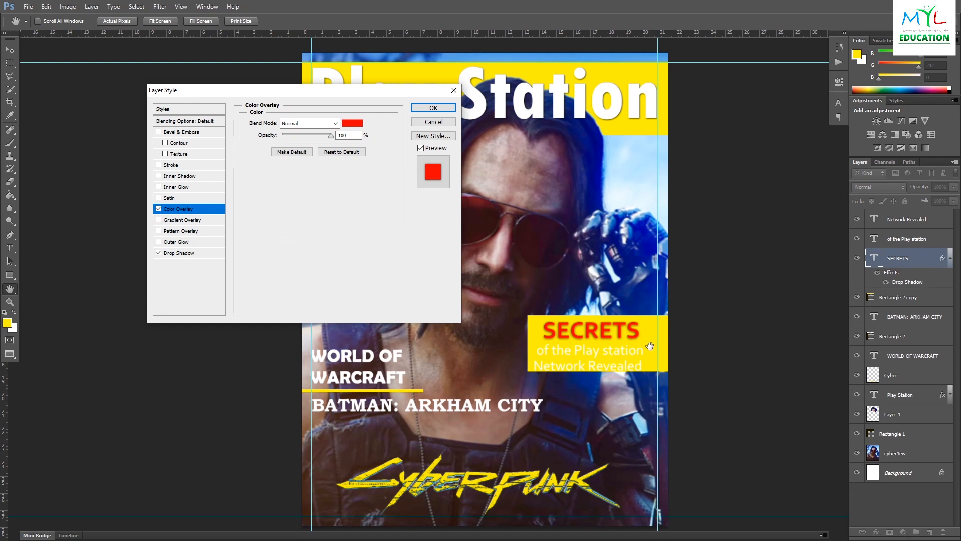
pyautogui.press('Return')
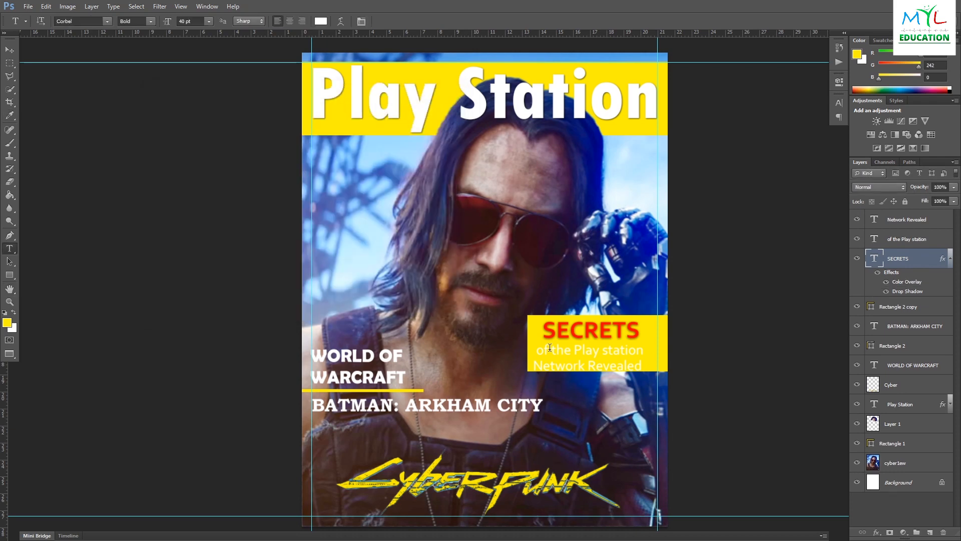
pyautogui.doubleClick(908, 292)
pyautogui.write('10')
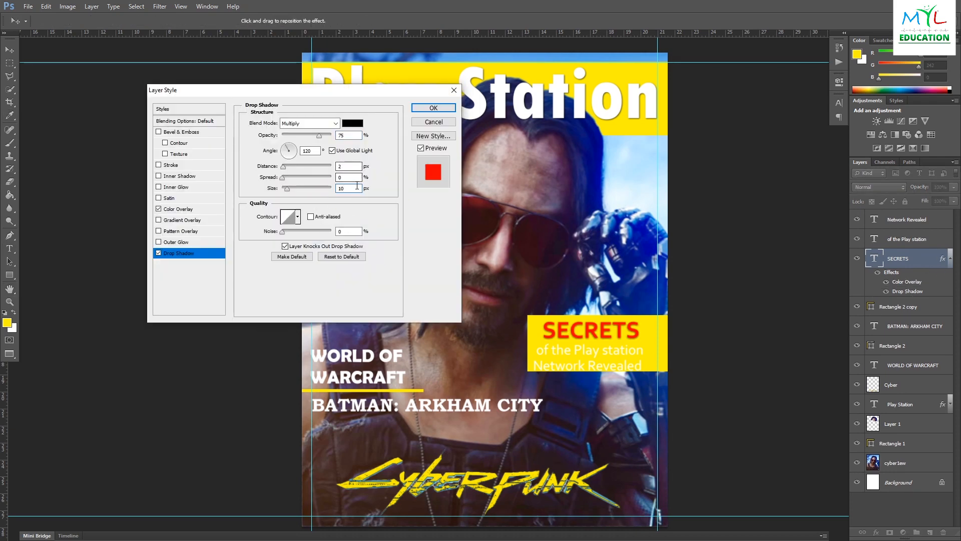
pyautogui.click(434, 108)
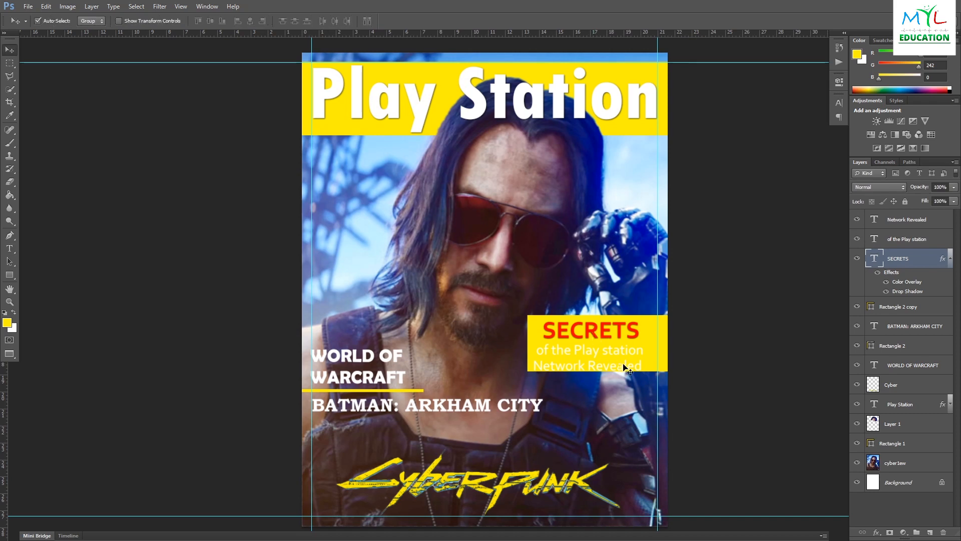
# Step: Align the three text lines' right edges and nudge them right to the right margin guide
pyautogui.keyDown('shift'); pyautogui.click(909, 228); pyautogui.keyUp('shift')
pyautogui.hotkey('shift', 'Right')
pyautogui.hotkey('shift', 'Right')
pyautogui.hotkey('shift', 'Right')
pyautogui.hotkey('shift', 'Right')
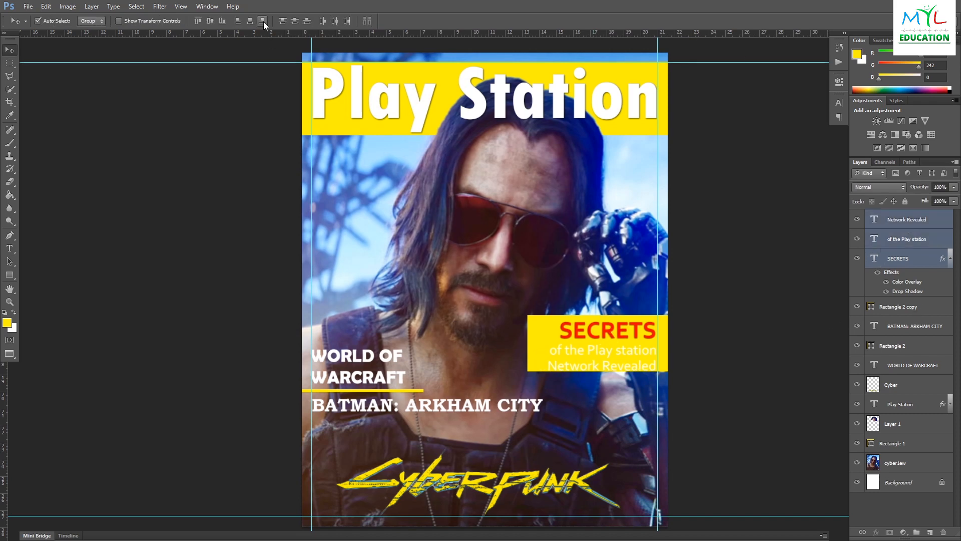
# Step: Add a drop shadow to the "of the Play station" line with distance 2 px and size 8 px
pyautogui.click(916, 245)
pyautogui.rightClick(910, 242)
pyautogui.click(823, 156)
pyautogui.click(173, 254)
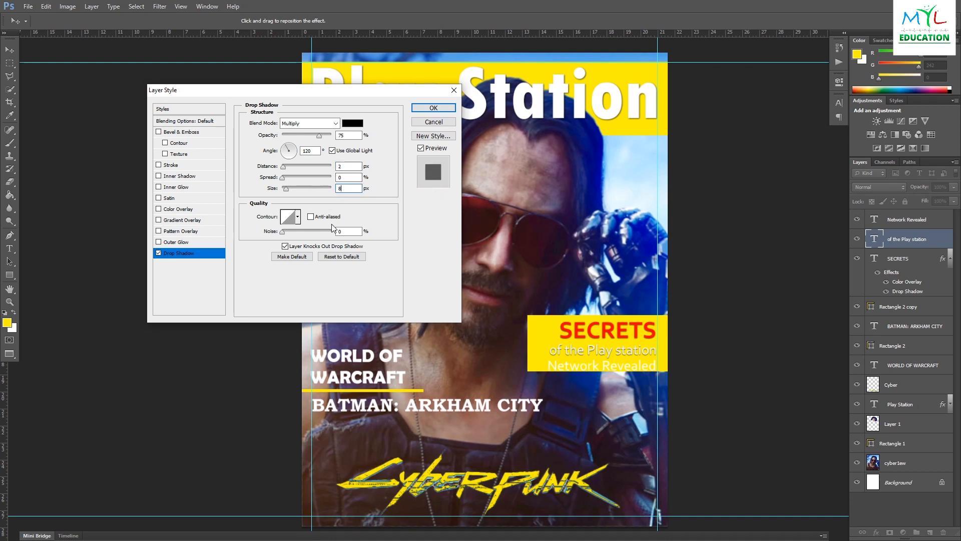
pyautogui.press('Return')
# Step: Make the two lower text lines bold and copy the "of the Play station" layer style onto "Network Revealed"
pyautogui.press('t')
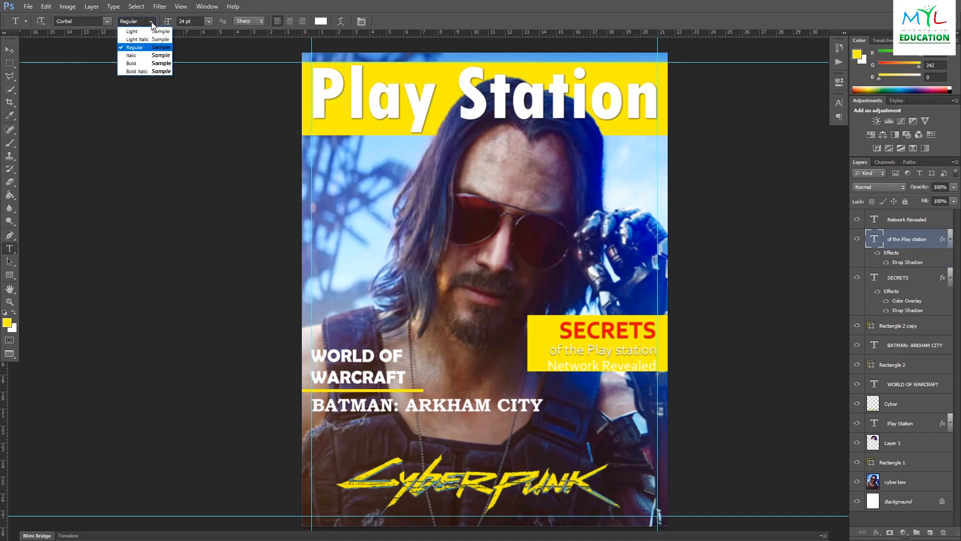
pyautogui.rightClick(913, 240)
pyautogui.click(872, 403)
pyautogui.rightClick(907, 220)
pyautogui.click(840, 391)
pyautogui.click(150, 21)
pyautogui.click(135, 57)
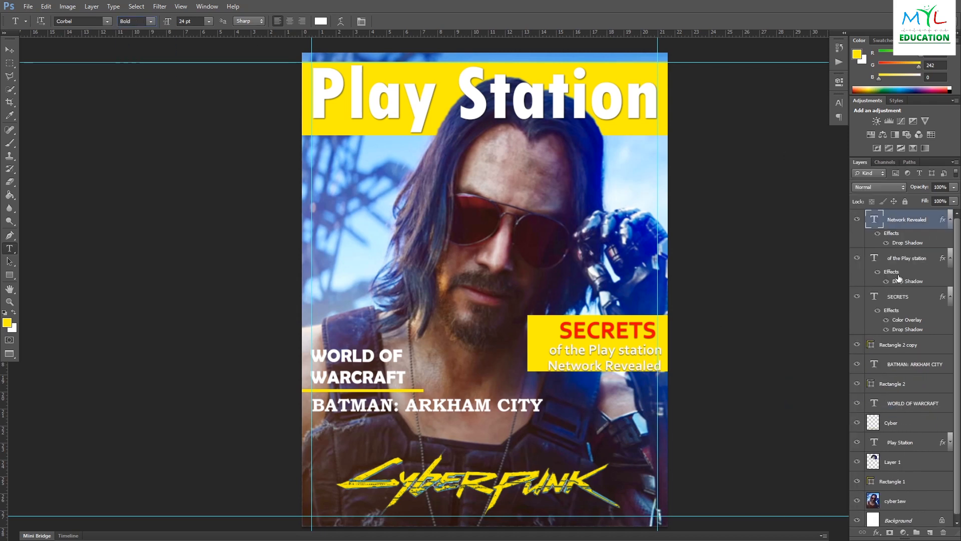
# Step: Right-justify the three text lines, align their right edges and move them back to the right margin guide
pyautogui.keyDown('shift'); pyautogui.click(907, 298); pyautogui.keyUp('shift')
pyautogui.click(302, 21)
pyautogui.press('v')
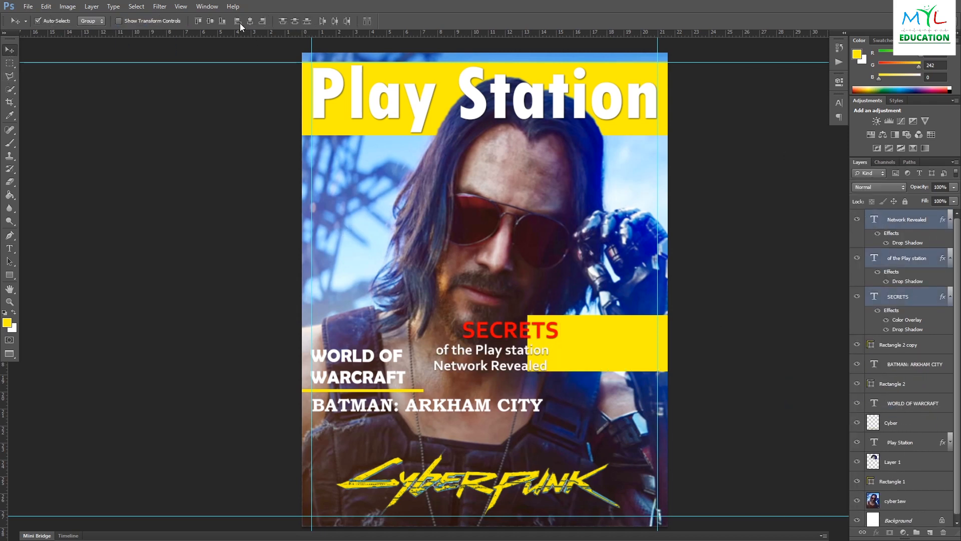
pyautogui.hotkey('shift', 'Right')
pyautogui.hotkey('shift', 'Right')
pyautogui.hotkey('shift', 'Right')
pyautogui.hotkey('shift', 'Right')
pyautogui.hotkey('shift', 'Right')
pyautogui.hotkey('shift', 'Right')
pyautogui.hotkey('shift', 'Right')
pyautogui.hotkey('shift', 'Right')
pyautogui.hotkey('shift', 'Right')
pyautogui.hotkey('shift', 'Right')
pyautogui.hotkey('shift', 'Right')
pyautogui.hotkey('shift', 'Right')
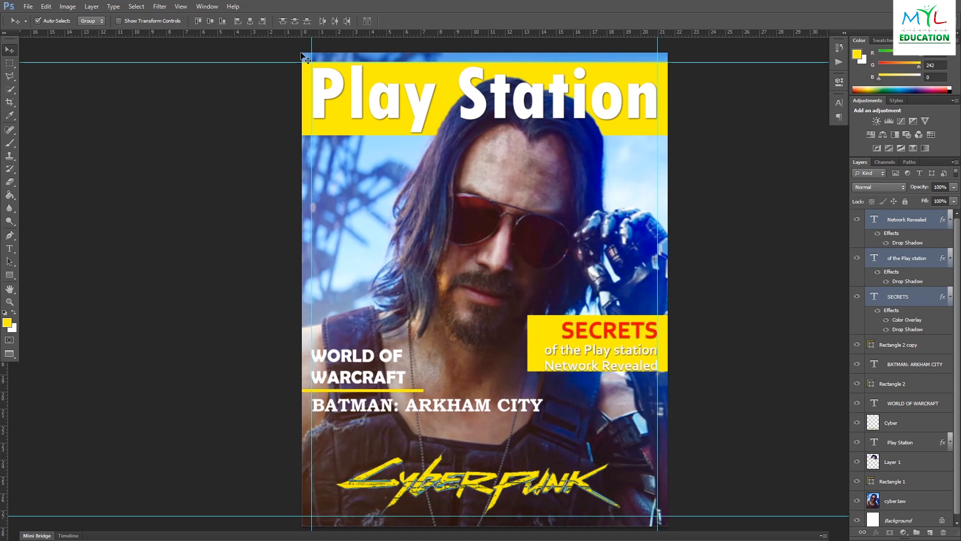
# Step: Nudge the three SECRETS text lines up so they sit fully inside the yellow box
pyautogui.hotkey('shift', 'Up')
pyautogui.hotkey('shift', 'Up')
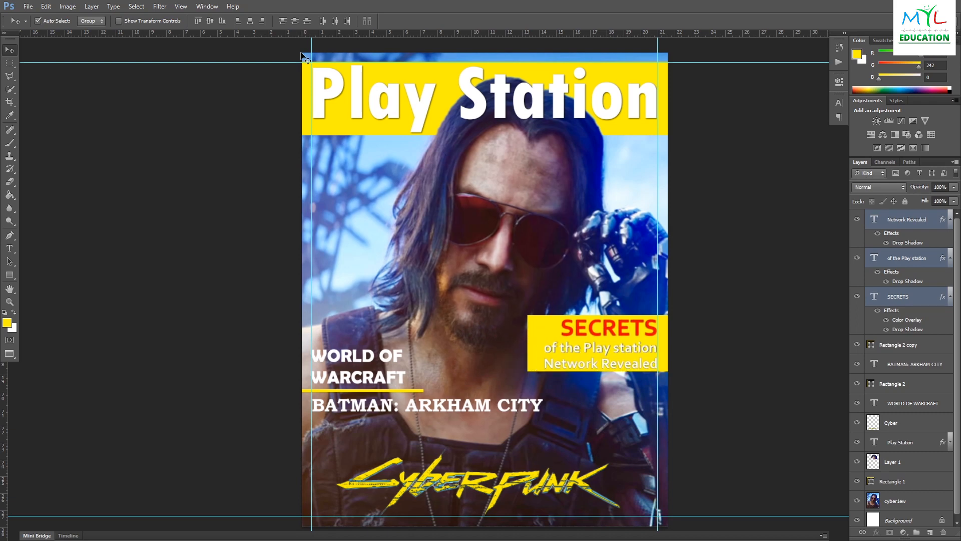
pyautogui.click(857, 345)
pyautogui.click(857, 344)
pyautogui.click(896, 345)
pyautogui.click(954, 201)
pyautogui.moveTo(953, 212)
pyautogui.mouseDown()
pyautogui.moveTo(925, 211)
pyautogui.moveTo(957, 211)
pyautogui.mouseUp()
pyautogui.click(815, 242)
pyautogui.click(572, 364)
pyautogui.click(906, 265)
pyautogui.click(591, 367)
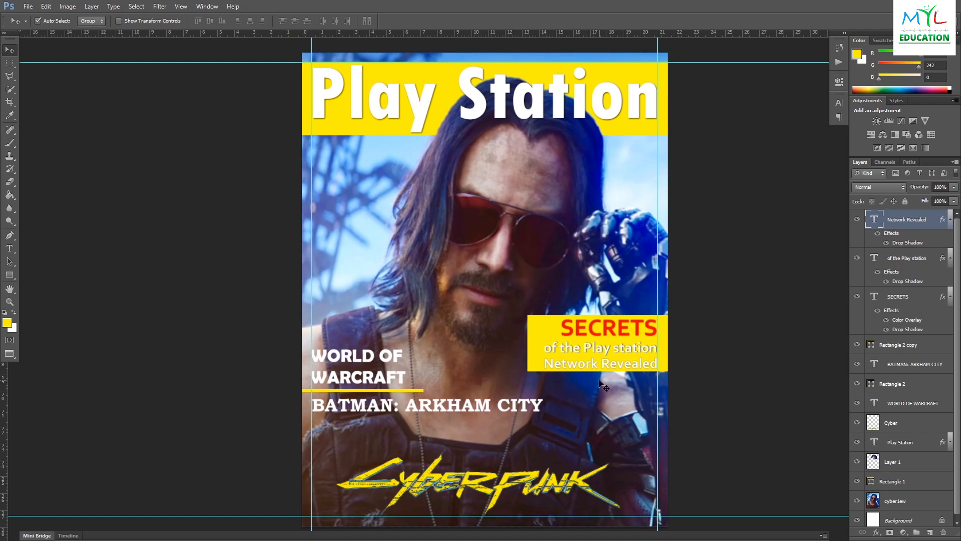
# Step: Save the cover in Photoshop format as "Cyber punk" in the Cyberpunk 2077 folder
pyautogui.hotkey('ctrl', '+')
pyautogui.hotkey('ctrl', '+')
pyautogui.hotkey('ctrl', '+')
pyautogui.moveTo(676, 281); pyautogui.dragTo(512, 214)
pyautogui.click(512, 214)
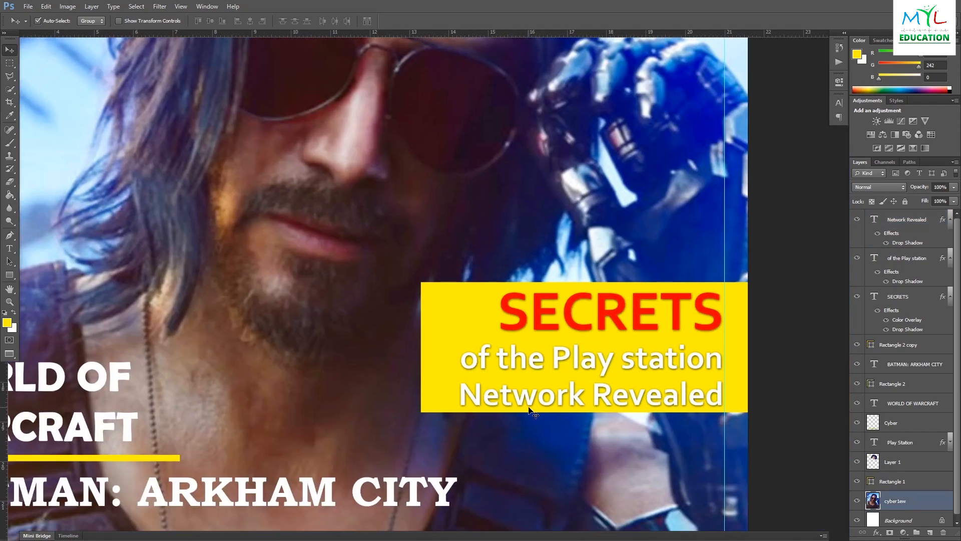
pyautogui.hotkey('ctrl', 's')
pyautogui.write('Cyber punk')
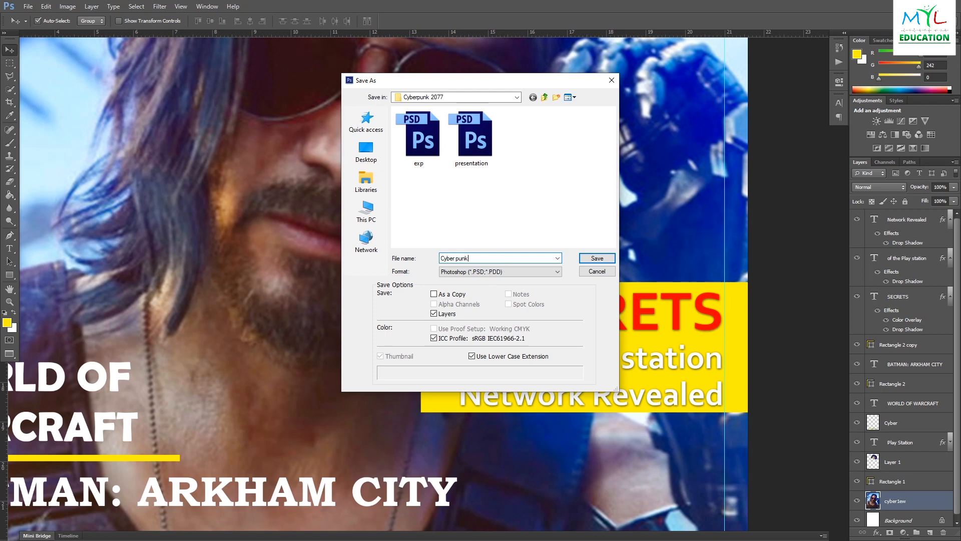
pyautogui.press('Return')
pyautogui.hotkey('ctrl', '0')
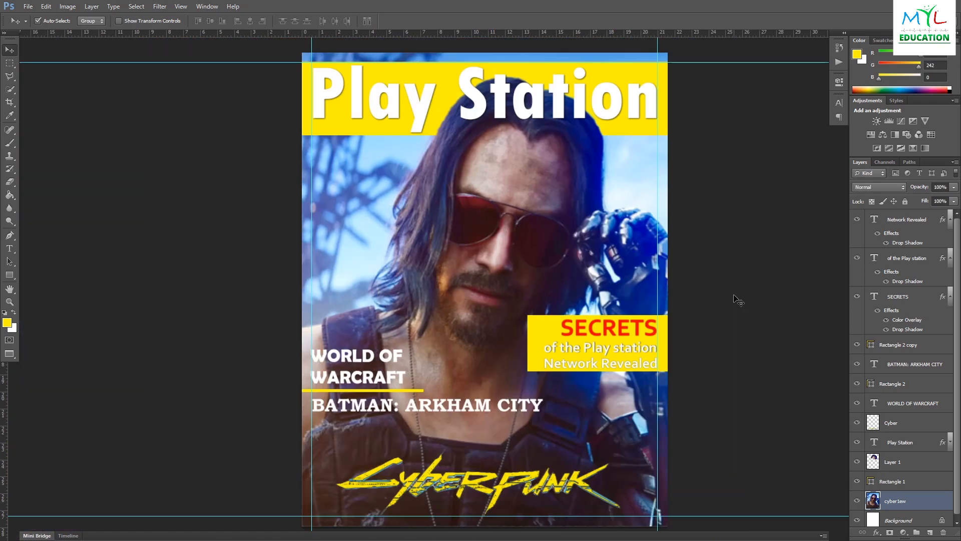
# Step: Move the Cyberpunk logo up to free space for a logo row along the cover's lower edge
pyautogui.moveTo(497, 492); pyautogui.dragTo(499, 468)
pyautogui.hotkey('shift', 'Up')
pyautogui.hotkey('shift', 'Up')
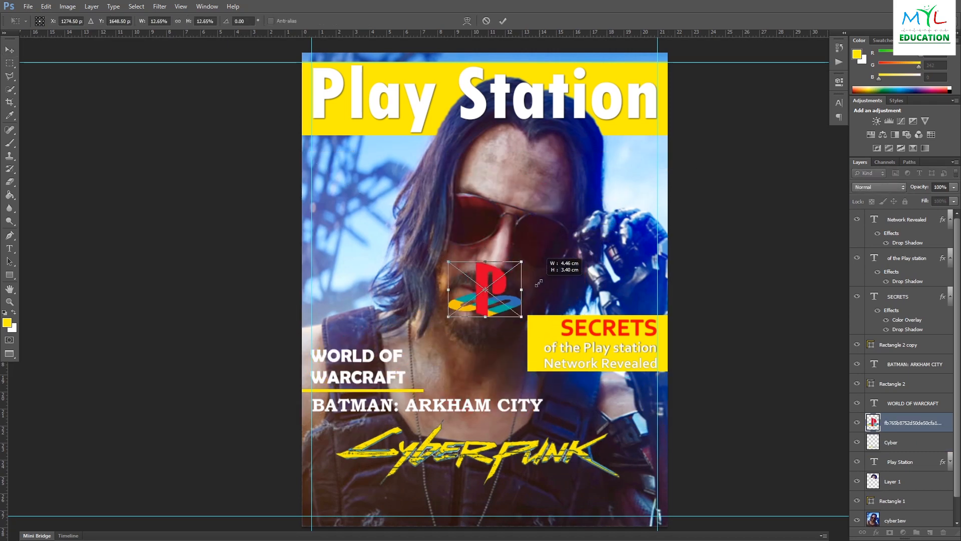
# Step: Place the PlayStation logo image, scale it down and position it in the cover's lower-right corner beside the margin guides
pyautogui.moveTo(502, 300); pyautogui.dragTo(641, 506)
pyautogui.hotkey('shift', 'Down')
pyautogui.hotkey('shift', 'Down')
pyautogui.press('Return')
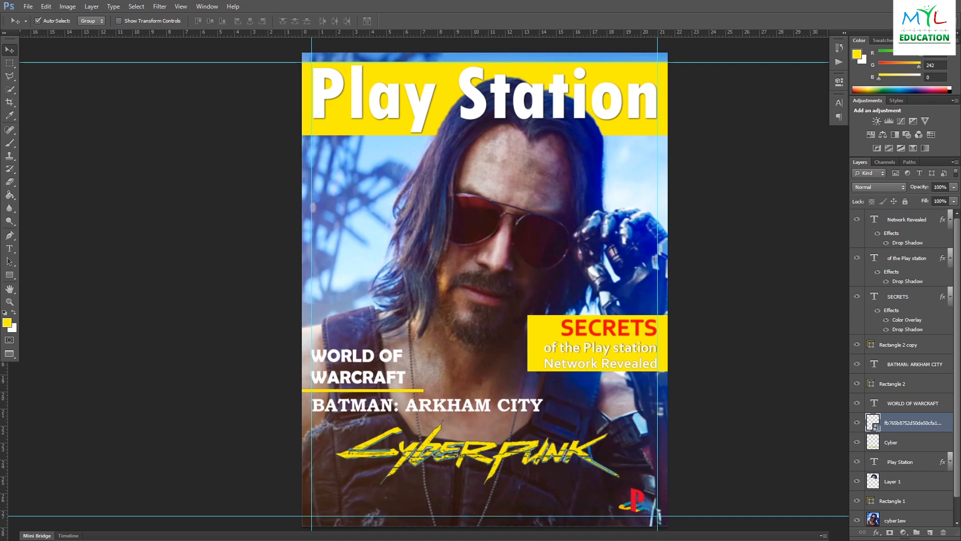
# Step: Place the XBOX logo, scale it down and position it just left of the PlayStation logo
pyautogui.moveTo(668, 345); pyautogui.dragTo(571, 504)
pyautogui.moveTo(600, 479); pyautogui.dragTo(586, 485)
pyautogui.moveTo(570, 498); pyautogui.dragTo(588, 497)
pyautogui.hotkey('ctrl', '+')
pyautogui.hotkey('ctrl', '+')
pyautogui.hotkey('ctrl', '+')
pyautogui.hotkey('ctrl', '+')
# Step: Add two horizontal guides just above the bottom margin guide to mark the logo row's height
pyautogui.moveTo(559, 412); pyautogui.dragTo(560, 371)
pyautogui.moveTo(648, 40); pyautogui.dragTo(645, 132)
pyautogui.hotkey('ctrl', 'z')
pyautogui.moveTo(647, 34); pyautogui.dragTo(653, 322)
# Step: Scale the XBOX logo to 12% and fit it exactly between the two logo guides
pyautogui.moveTo(508, 297); pyautogui.dragTo(524, 308)
pyautogui.moveTo(602, 224); pyautogui.dragTo(592, 237)
pyautogui.press('Down')
pyautogui.press('Down')
pyautogui.press('Down')
pyautogui.press('Down')
pyautogui.press('Return')
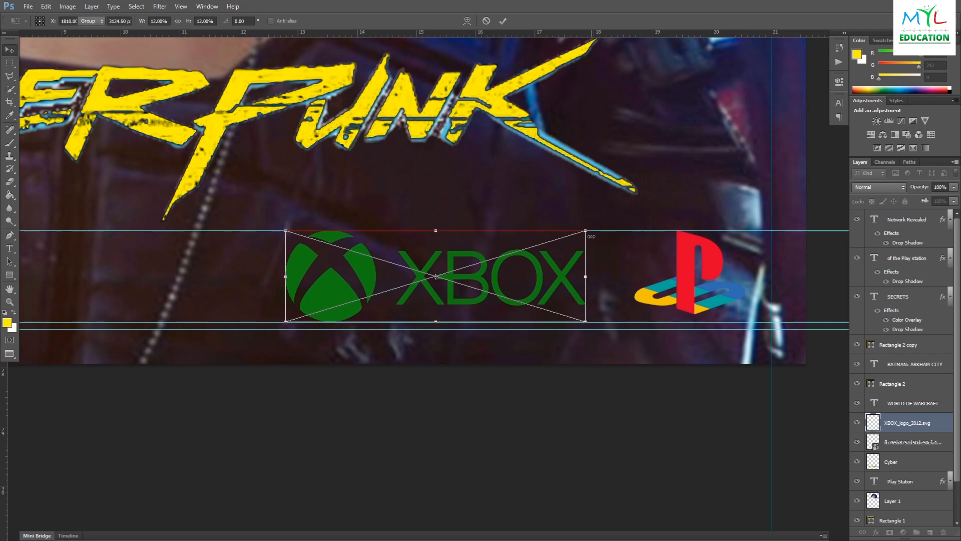
# Step: Enlarge the PlayStation logo slightly to match the height between the two logo guides
pyautogui.click(687, 258)
pyautogui.hotkey('ctrl', 't')
pyautogui.moveTo(761, 233); pyautogui.dragTo(752, 225)
pyautogui.press('Return')
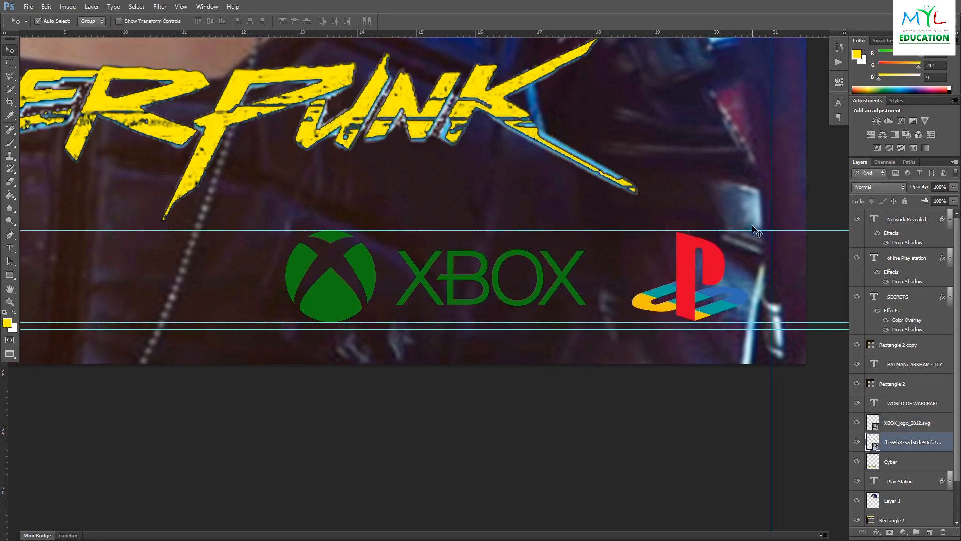
pyautogui.hotkey('ctrl', '0')
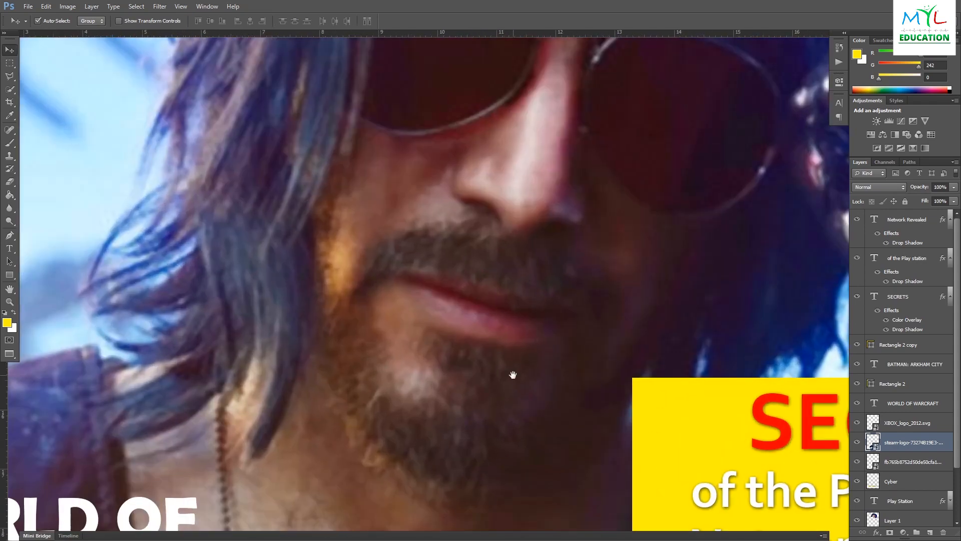
# Step: Scale the Steam logo to the height between the logo guides and position it left of the XBOX logo
pyautogui.moveTo(513, 375); pyautogui.dragTo(535, 100)
pyautogui.moveTo(451, 500); pyautogui.dragTo(496, 305)
pyautogui.hotkey('ctrl', 't')
pyautogui.moveTo(751, 386); pyautogui.dragTo(593, 228)
pyautogui.moveTo(521, 203); pyautogui.dragTo(657, 298)
pyautogui.moveTo(727, 173); pyautogui.dragTo(709, 211)
pyautogui.moveTo(659, 278); pyautogui.dragTo(651, 310)
pyautogui.moveTo(697, 231); pyautogui.dragTo(694, 234)
pyautogui.press('Return')
pyautogui.scroll(-5, 695, 234)
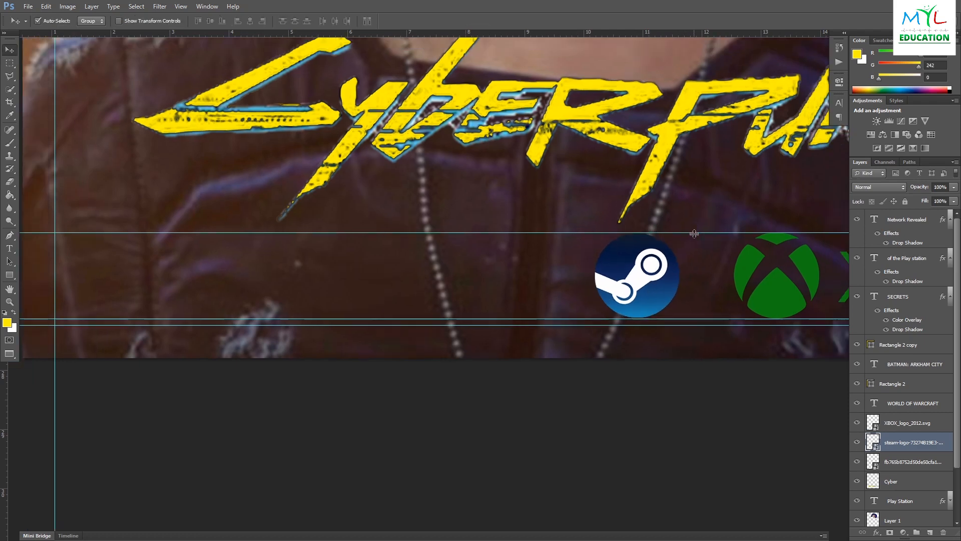
# Step: Remove the two logo guides and nudge the Steam, XBOX and PlayStation logos slightly up together
pyautogui.moveTo(450, 489); pyautogui.dragTo(471, 32)
pyautogui.moveTo(470, 514); pyautogui.dragTo(496, 32)
pyautogui.click(491, 503)
pyautogui.keyDown('shift'); pyautogui.click(603, 510); pyautogui.keyUp('shift')
pyautogui.keyDown('shift'); pyautogui.click(635, 502); pyautogui.keyUp('shift')
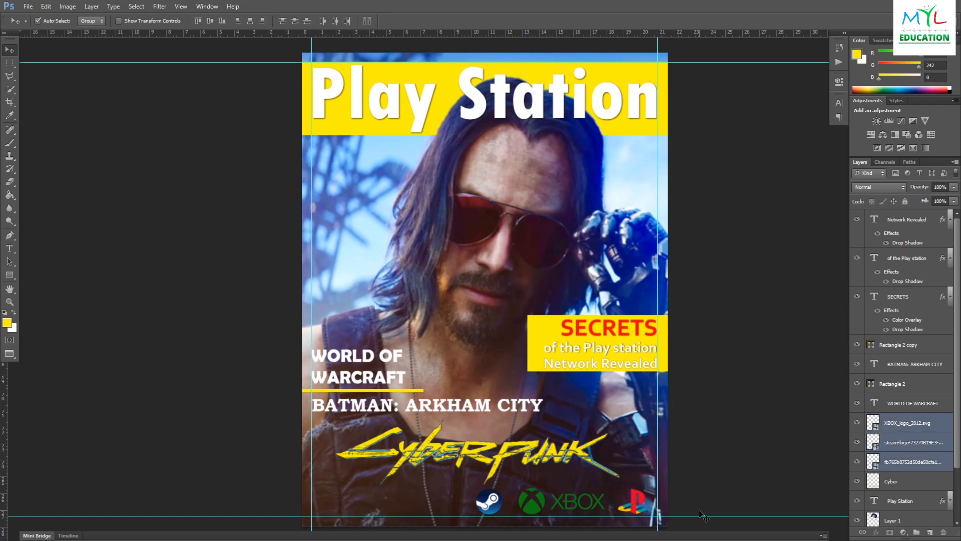
pyautogui.scroll(5, 494, 399)
pyautogui.moveTo(515, 310); pyautogui.dragTo(490, 262)
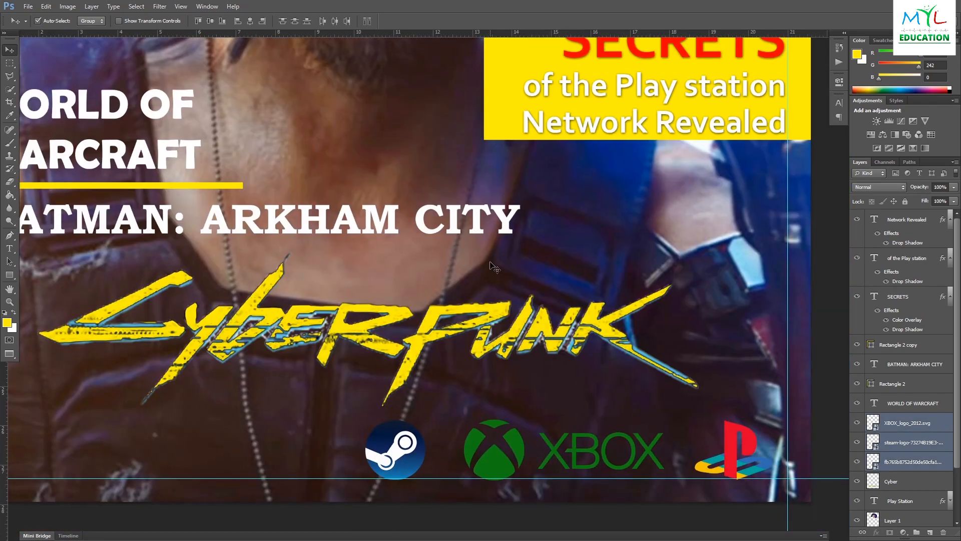
pyautogui.press('Up')
pyautogui.press('Up')
pyautogui.press('Up')
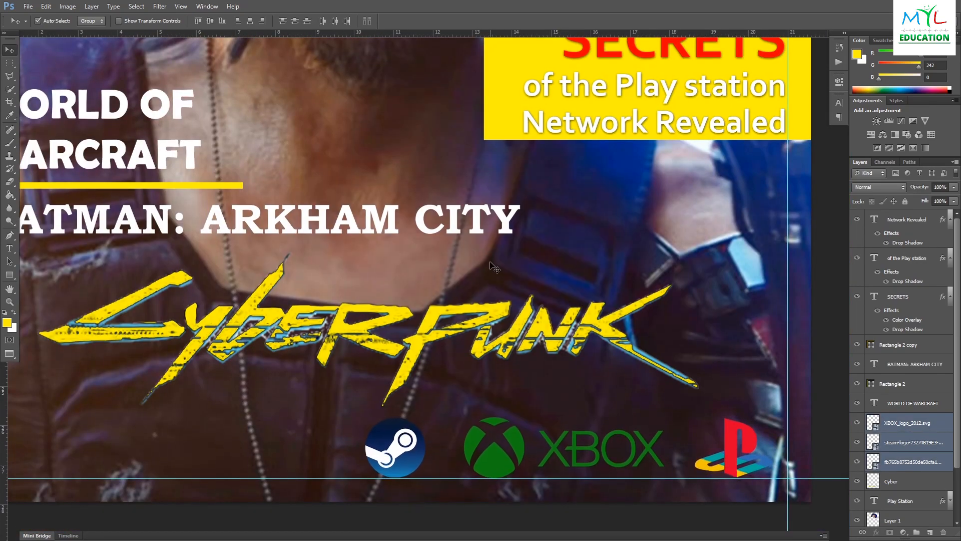
pyautogui.click(491, 263)
# Step: Nudge the PlayStation logo down a little and align the vertical centers of the three logos
pyautogui.click(734, 461)
pyautogui.press('Down')
pyautogui.hotkey('ctrl', '0')
pyautogui.keyDown('shift'); pyautogui.click(907, 380); pyautogui.keyUp('shift')
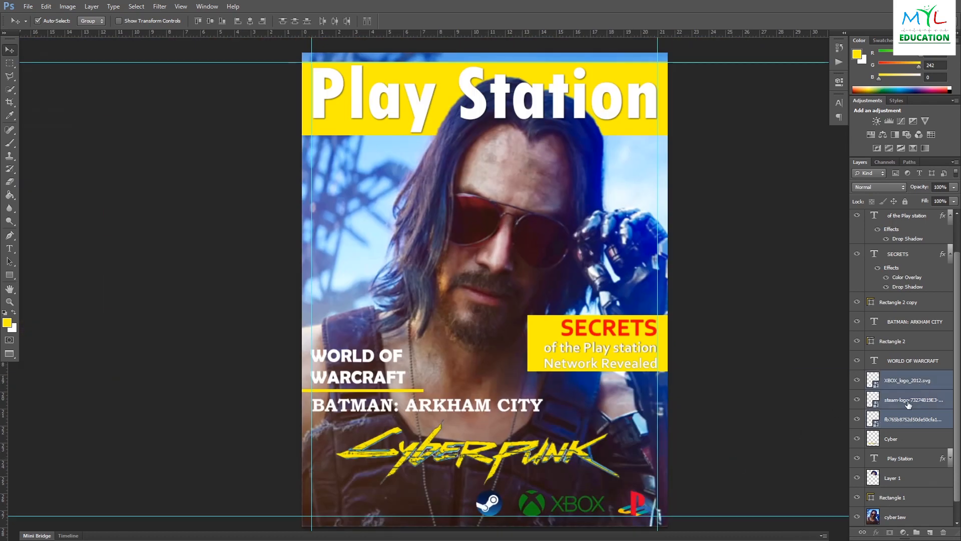
pyautogui.click(209, 22)
pyautogui.click(742, 454)
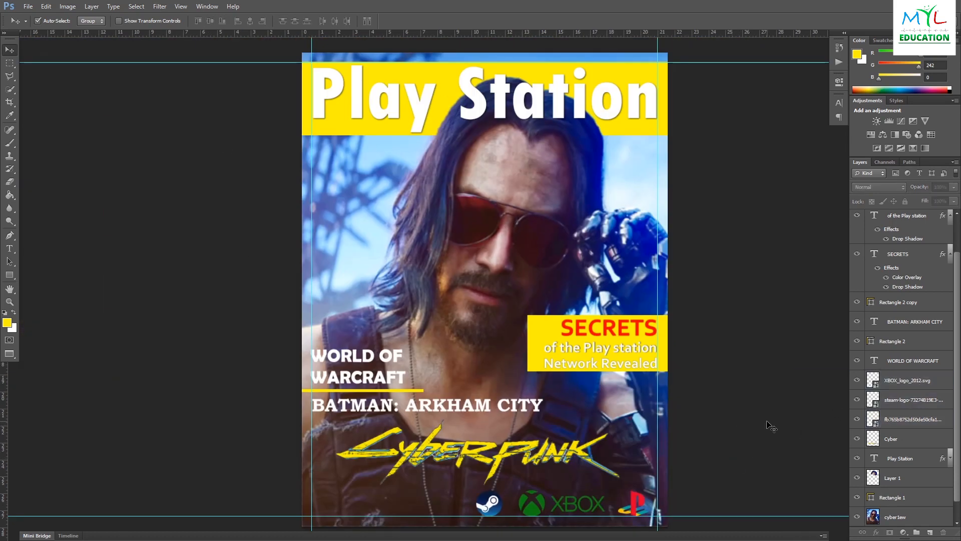
# Step: Group the XBOX, Steam and PlayStation logo layers and name the group LOGO
pyautogui.click(903, 418)
pyautogui.keyDown('shift'); pyautogui.click(908, 380); pyautogui.keyUp('shift')
pyautogui.hotkey('ctrl', 'g')
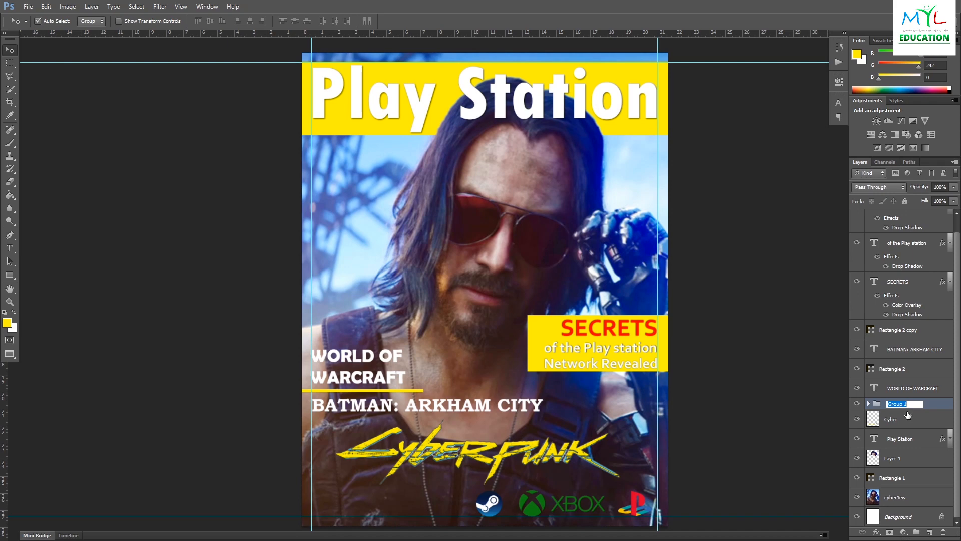
pyautogui.click(738, 401)
# Step: Collapse the effects lists of the Network Revealed, of the Play station and SECRETS layers
pyautogui.scroll(1, 910, 258)
pyautogui.click(949, 219)
pyautogui.click(949, 239)
pyautogui.click(949, 259)
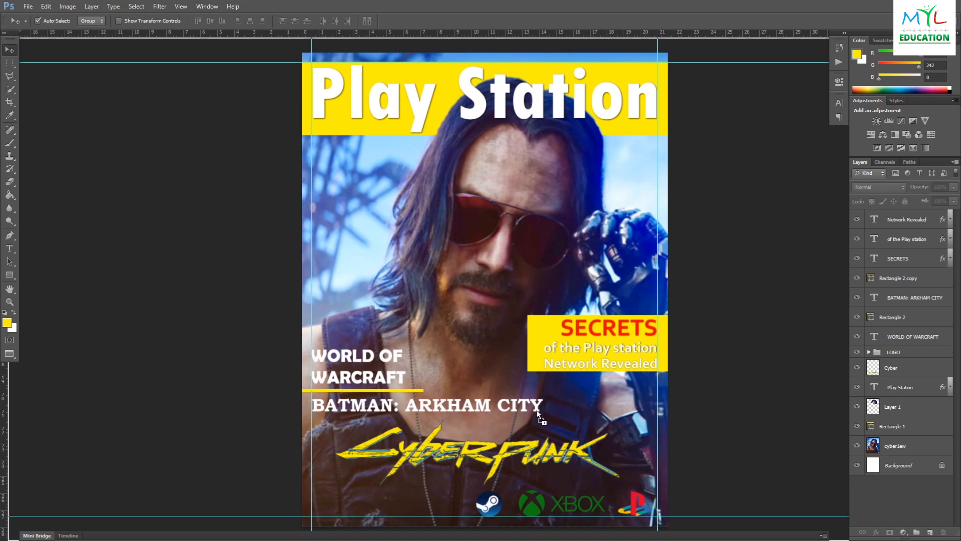
# Step: Place the barcode image, scale it to about 7.6% and position it in the lower-left corner beside the left margin guide
pyautogui.moveTo(892, 342); pyautogui.dragTo(473, 311)
pyautogui.moveTo(668, 173); pyautogui.dragTo(538, 256)
pyautogui.moveTo(521, 269); pyautogui.dragTo(372, 499)
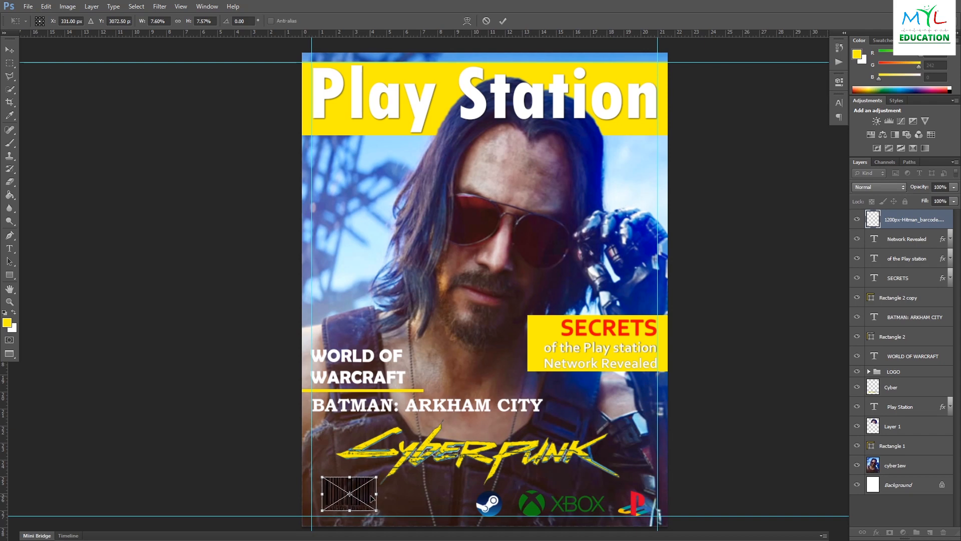
pyautogui.press('Return')
pyautogui.hotkey('shift', 'Left')
pyautogui.hotkey('shift', 'Left')
# Step: Apply a white Color Overlay at 100% opacity to the barcode layer
pyautogui.rightClick(907, 223)
pyautogui.click(811, 175)
pyautogui.click(615, 216)
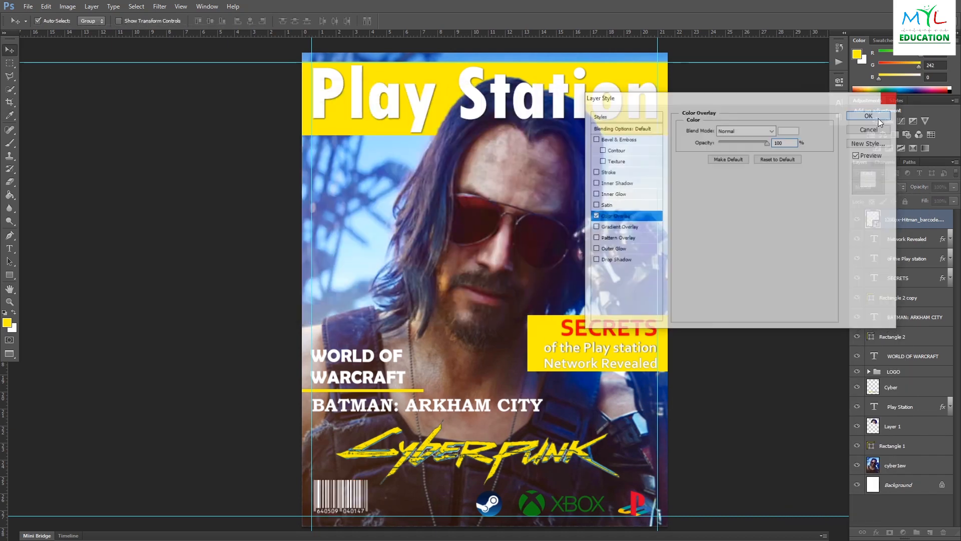
pyautogui.press('Return')
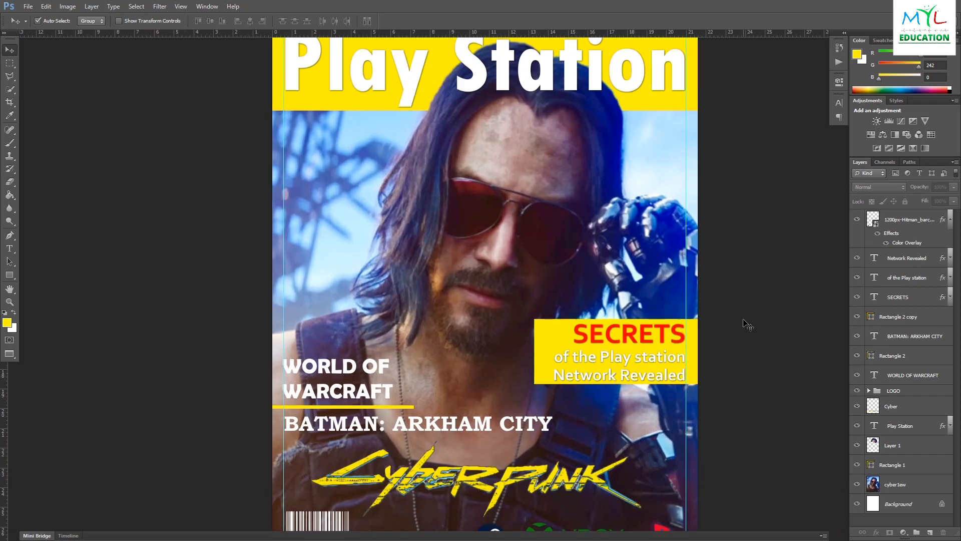
# Step: Clear the four margin guides off the cover and check the layout in full-screen view
pyautogui.press('f')
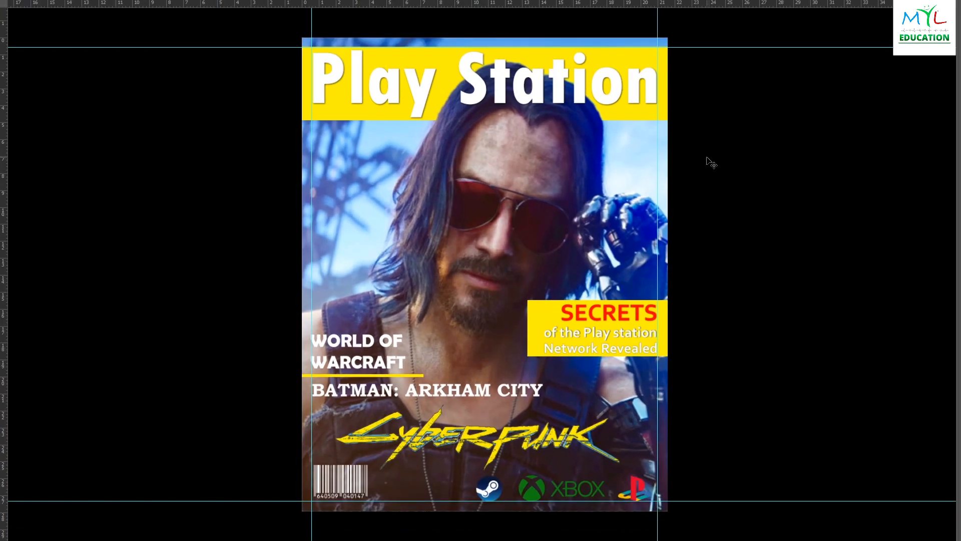
pyautogui.hotkey('ctrl', '0')
pyautogui.moveTo(752, 515); pyautogui.dragTo(753, 540)
pyautogui.moveTo(668, 255); pyautogui.dragTo(957, 255)
pyautogui.moveTo(294, 242); pyautogui.dragTo(5, 242)
pyautogui.moveTo(736, 26); pyautogui.dragTo(736, 1)
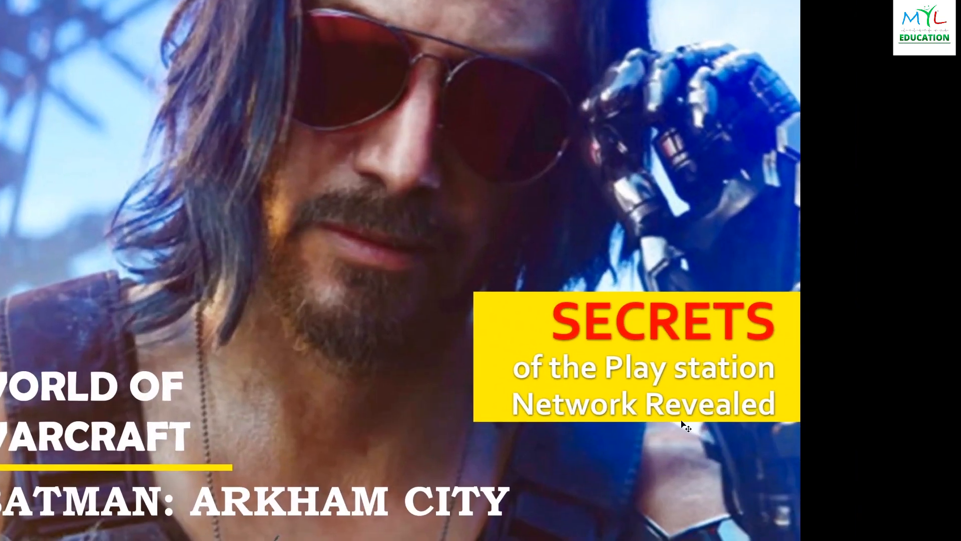
pyautogui.hotkey('ctrl', '0')
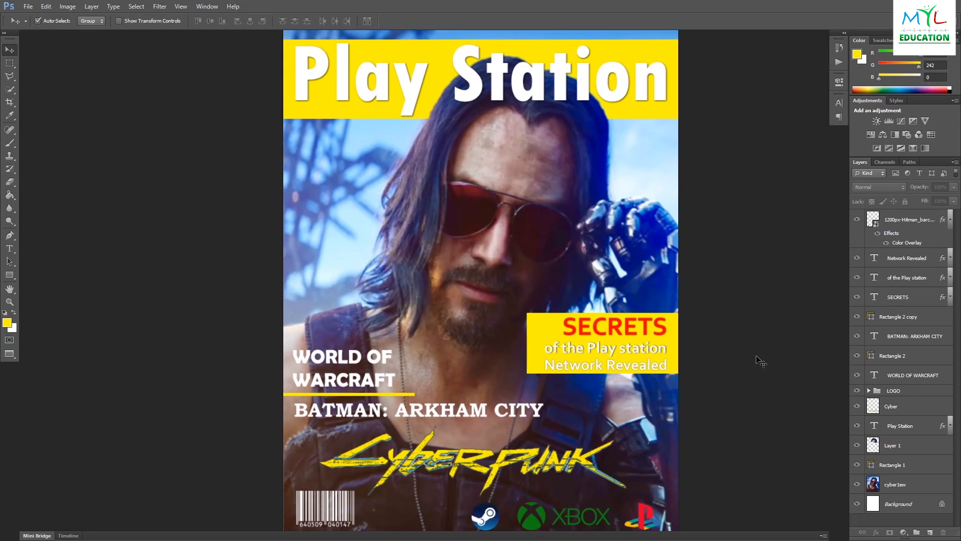
# Step: Add a new layer above Layer 1 and fill it with a vertical yellow-to-blue gradient
pyautogui.click(914, 446)
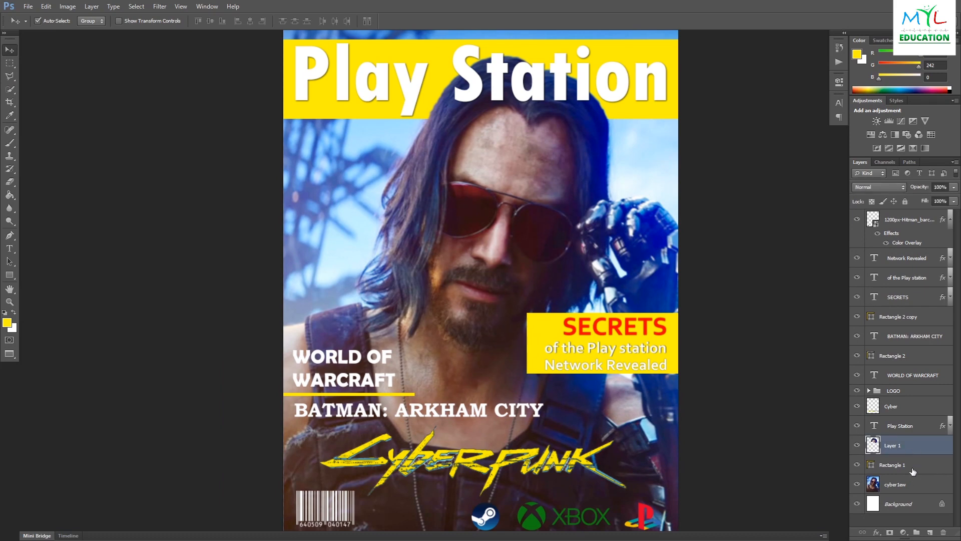
pyautogui.click(929, 532)
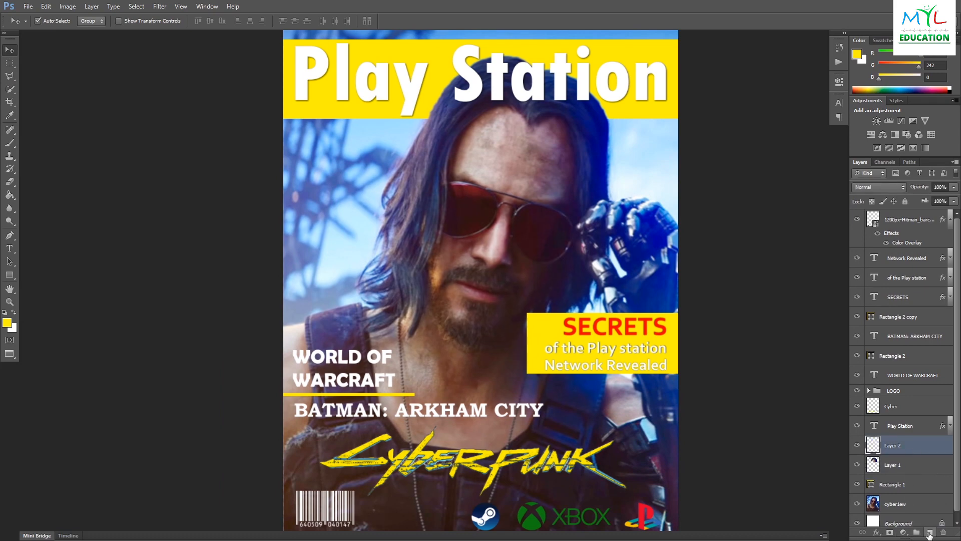
pyautogui.click(9, 275)
pyautogui.rightClick(10, 195)
pyautogui.click(49, 195)
pyautogui.moveTo(487, 447)
pyautogui.mouseDown()
pyautogui.moveTo(470, 80)
pyautogui.moveTo(523, 456)
pyautogui.mouseUp()
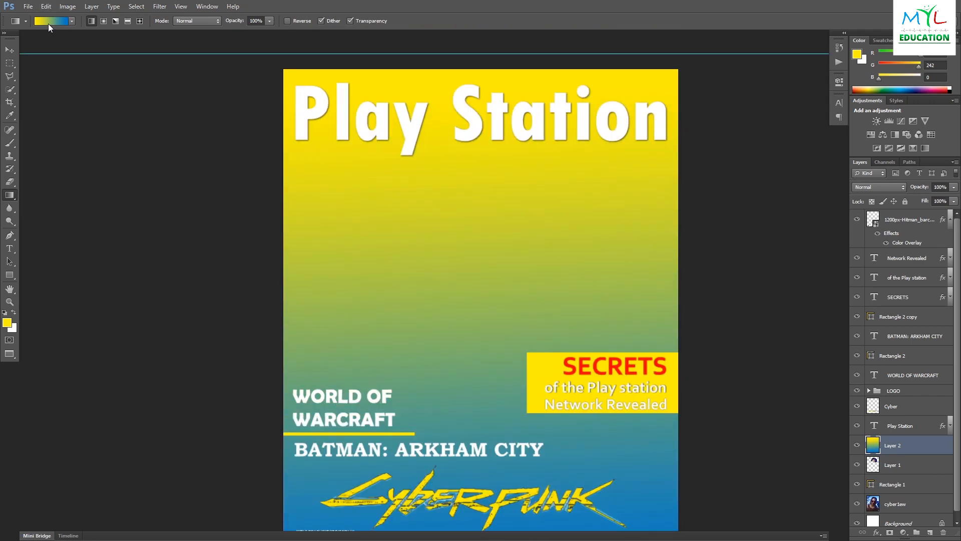
# Step: Change the gradient's end stop at 100% to a brighter blue, keeping yellow at the start
pyautogui.click(50, 20)
pyautogui.click(384, 266)
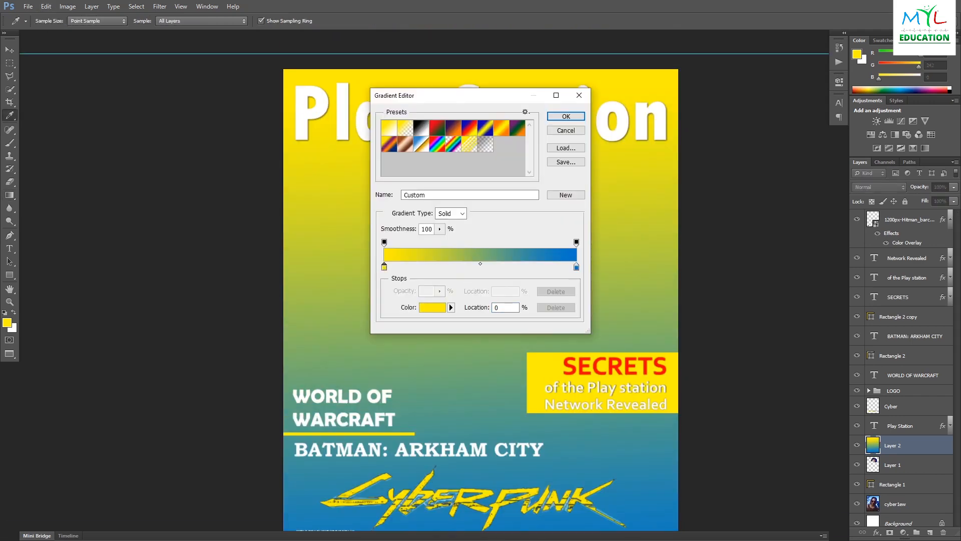
pyautogui.click(576, 266)
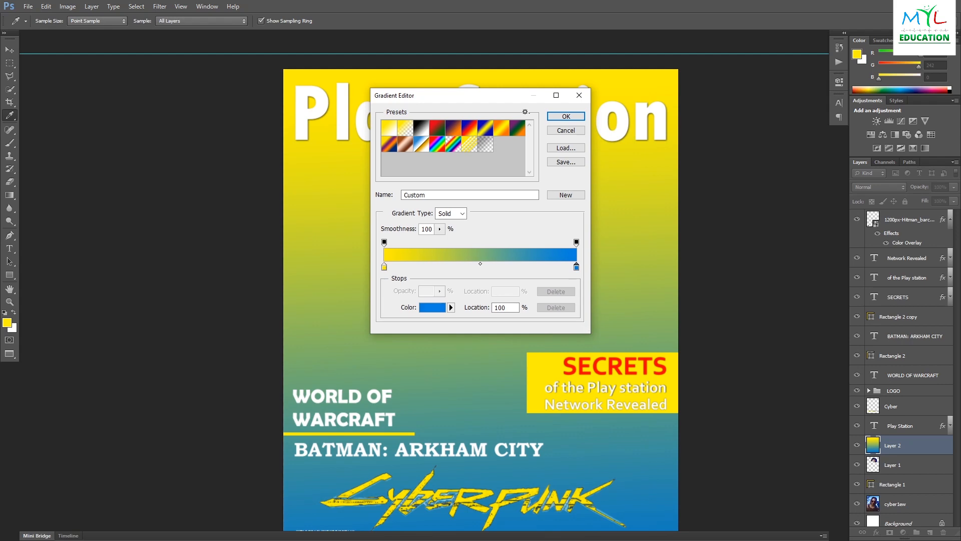
pyautogui.press('Return')
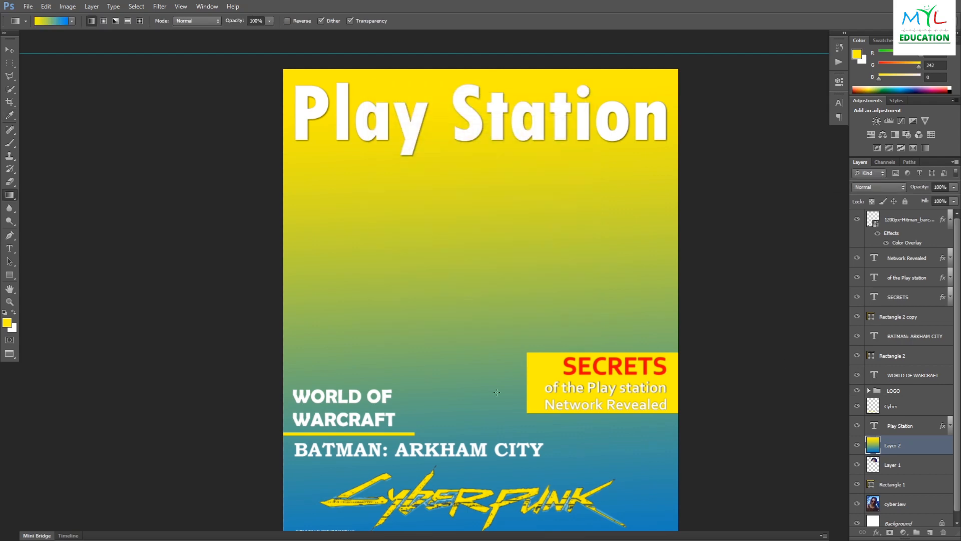
# Step: Redraw the yellow-to-blue gradient on Layer 2 diagonally from the cover's upper-left to its lower-right corner
pyautogui.moveTo(523, 354); pyautogui.dragTo(470, 33)
pyautogui.moveTo(468, 150); pyautogui.dragTo(519, 530)
pyautogui.hotkey('ctrl', '-')
pyautogui.hotkey('ctrl', '-')
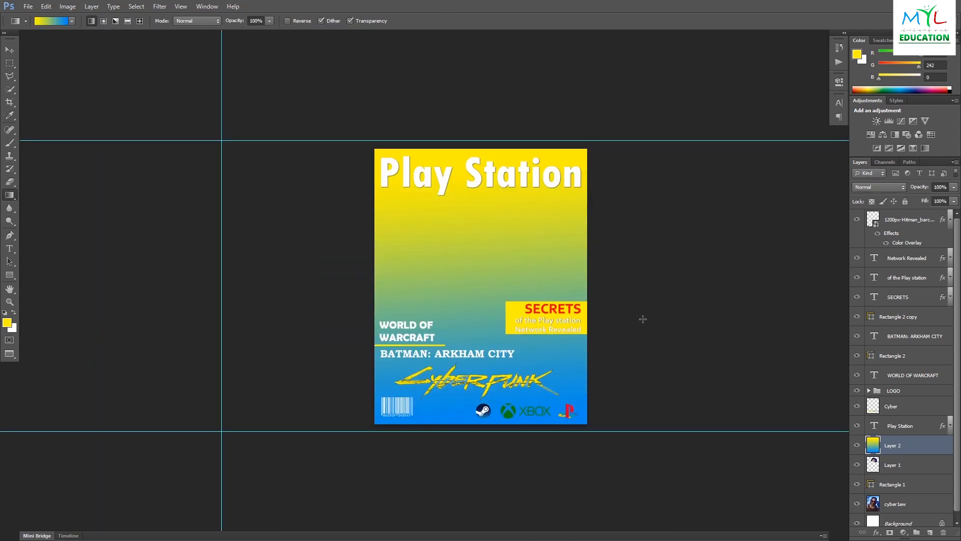
pyautogui.moveTo(411, 191); pyautogui.dragTo(689, 524)
pyautogui.moveTo(377, 138); pyautogui.dragTo(650, 477)
# Step: Try successive blend modes on the gradient layer and set it to Soft Light
pyautogui.click(895, 188)
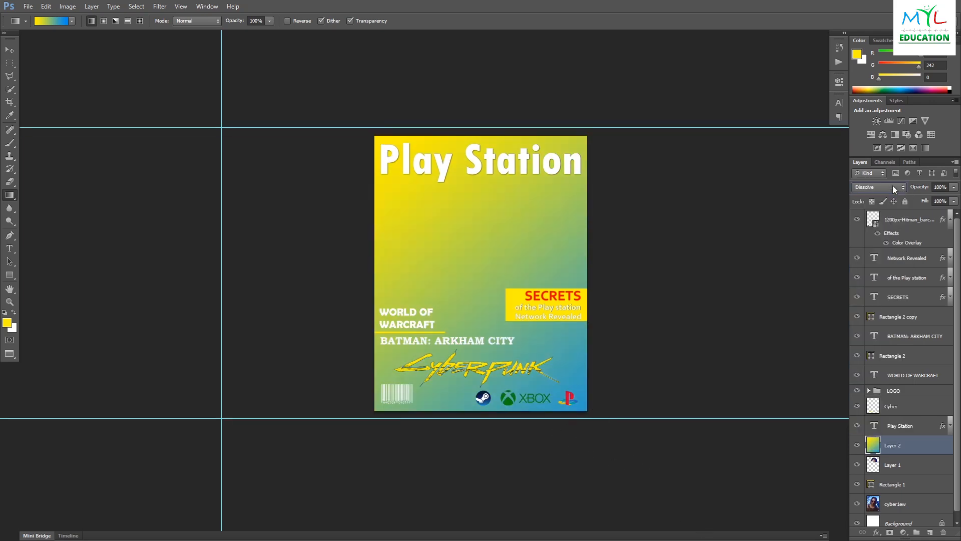
pyautogui.press('Down')
pyautogui.press('Down')
pyautogui.hotkey('ctrl', '0')
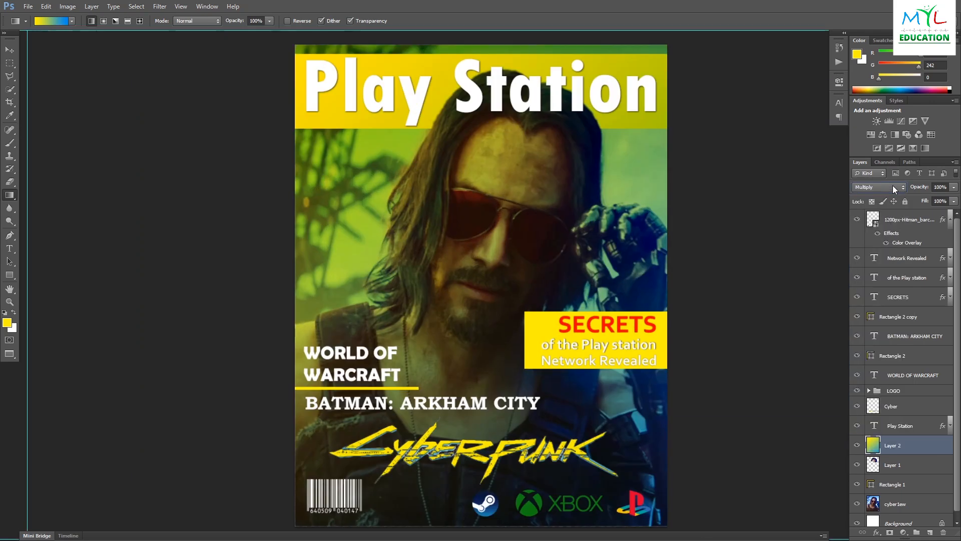
pyautogui.press('Up')
pyautogui.press('Down')
pyautogui.press('Down')
pyautogui.press('Down')
pyautogui.press('Down')
pyautogui.press('Down')
pyautogui.press('Down')
pyautogui.press('Down')
pyautogui.press('Down')
pyautogui.press('Down')
pyautogui.press('Down')
pyautogui.press('Down')
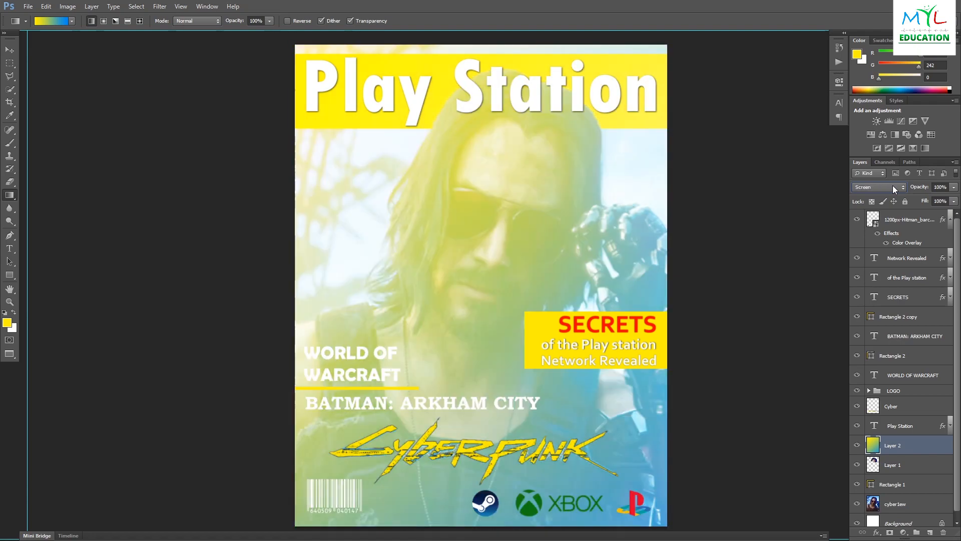
# Step: Toggle the gradient layer's visibility to compare the cover with and without the tint
pyautogui.click(856, 445)
pyautogui.click(857, 445)
pyautogui.click(856, 445)
pyautogui.click(857, 445)
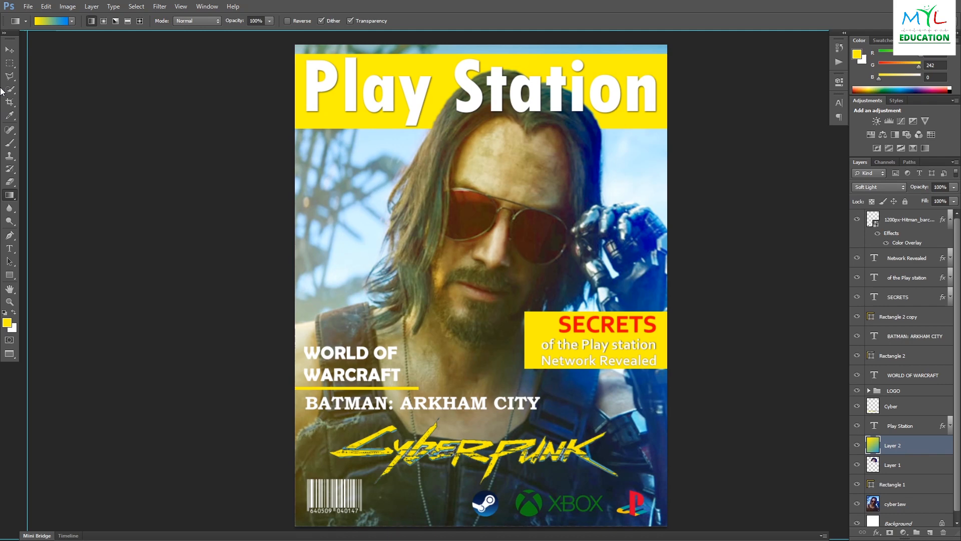
# Step: Erase the gradient tint on Layer 2 over the sunglasses and lower face with a large soft eraser
pyautogui.click(9, 49)
pyautogui.click(444, 239)
pyautogui.click(516, 244)
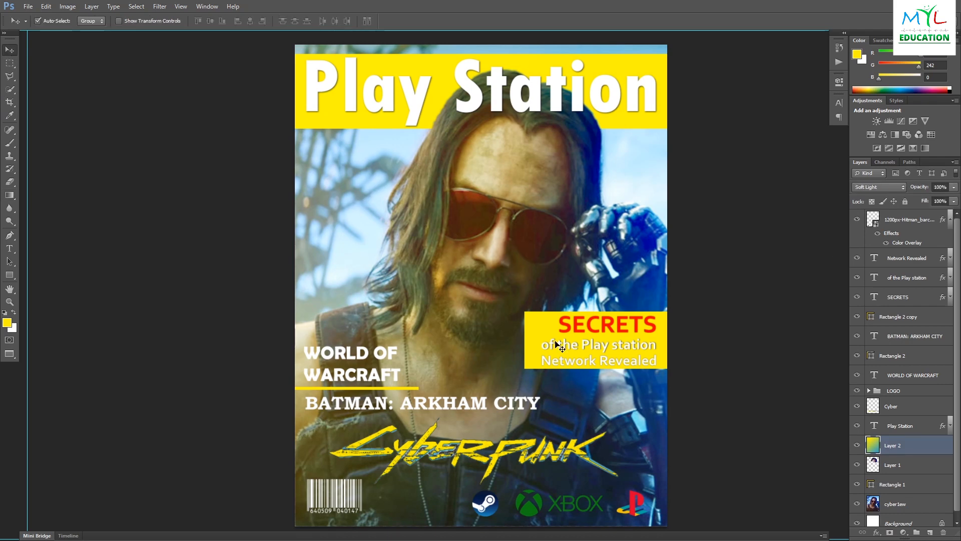
pyautogui.press('e')
pyautogui.press('[')
pyautogui.press('[')
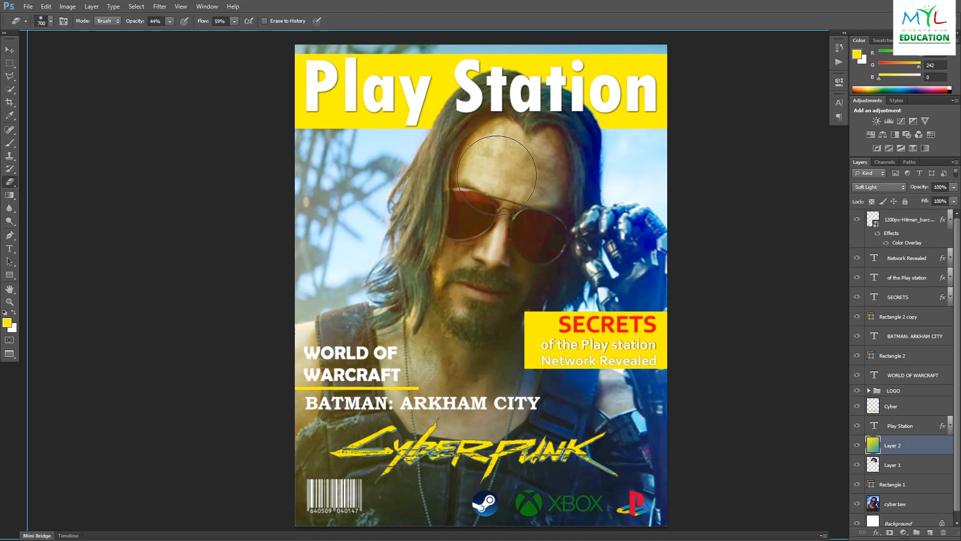
pyautogui.moveTo(493, 210); pyautogui.dragTo(460, 274)
pyautogui.moveTo(535, 226)
pyautogui.mouseDown()
pyautogui.moveTo(449, 318)
pyautogui.moveTo(469, 190)
pyautogui.moveTo(518, 167)
pyautogui.moveTo(490, 322)
pyautogui.mouseUp()
# Step: Set the eraser to 51% opacity and 44% flow and erase more of the tint from the portrait's face and forehead
pyautogui.click(170, 22)
pyautogui.click(173, 34)
pyautogui.click(234, 22)
pyautogui.click(228, 35)
pyautogui.click(501, 300)
pyautogui.press(']')
pyautogui.press(']')
pyautogui.press(']')
pyautogui.press(']')
pyautogui.press(']')
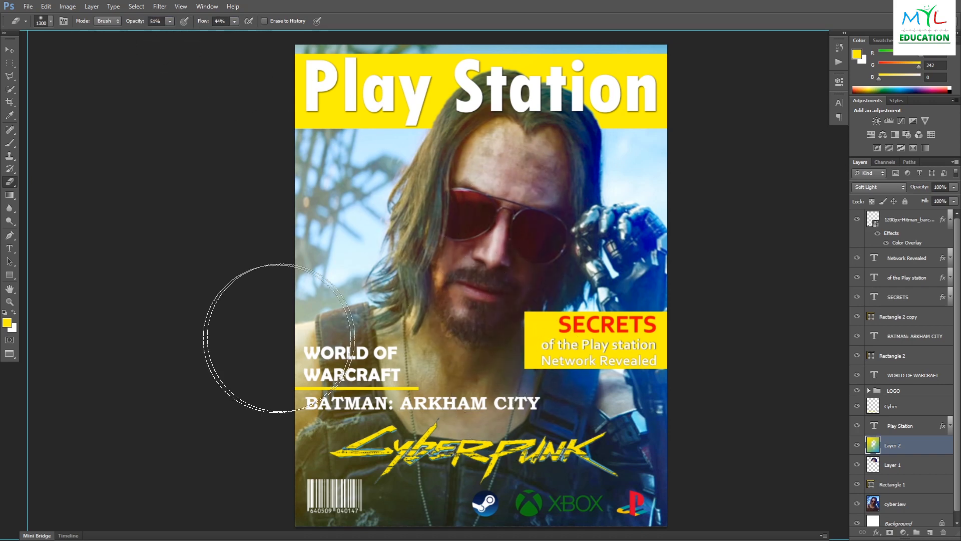
pyautogui.press('[')
pyautogui.press('[')
pyautogui.moveTo(530, 156)
pyautogui.mouseDown()
pyautogui.moveTo(506, 161)
pyautogui.moveTo(488, 173)
pyautogui.moveTo(516, 252)
pyautogui.moveTo(445, 254)
pyautogui.moveTo(496, 181)
pyautogui.mouseUp()
pyautogui.press('v')
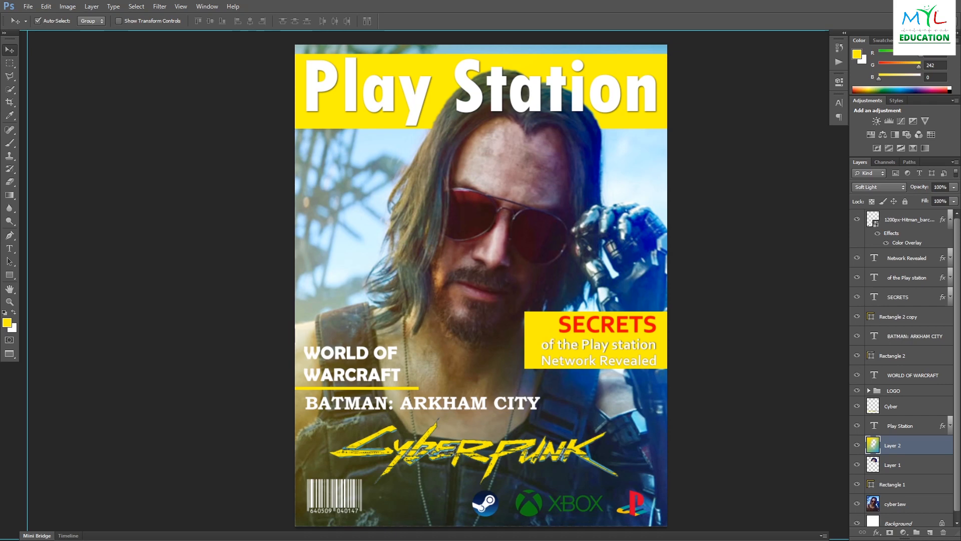
pyautogui.hotkey('ctrl', 'alt', 'shift', 's')
pyautogui.click(710, 145)
pyautogui.click(695, 155)
pyautogui.click(710, 449)
# Step: Save the cover to the Desktop as the JPEG file Cyber punk.jpg at Maximum quality
pyautogui.click(28, 6)
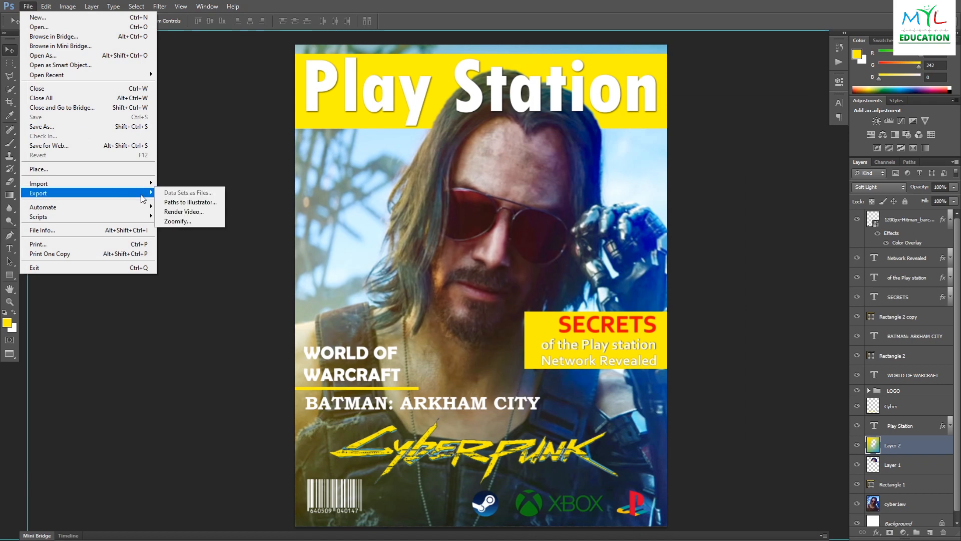
pyautogui.click(64, 128)
pyautogui.click(500, 271)
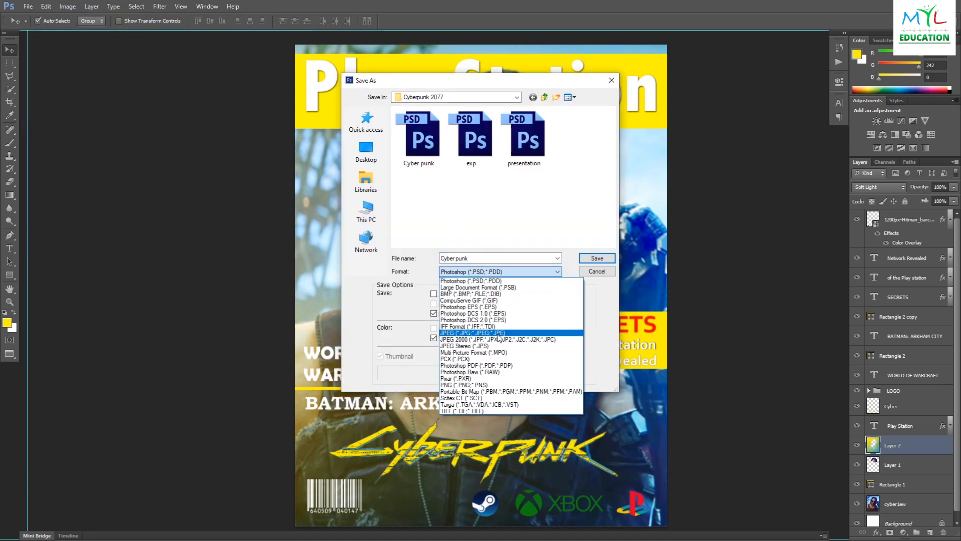
pyautogui.click(481, 340)
pyautogui.click(366, 150)
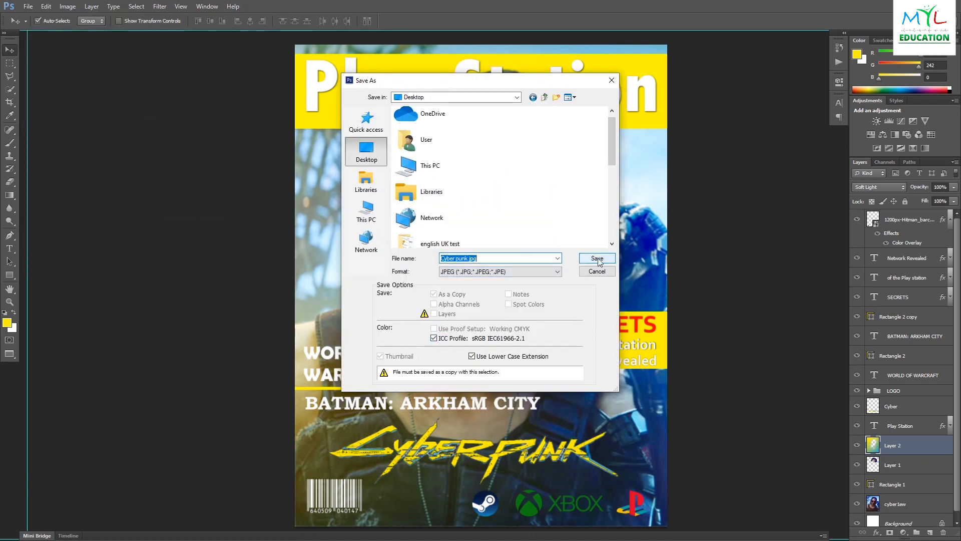
pyautogui.click(605, 256)
pyautogui.click(528, 163)
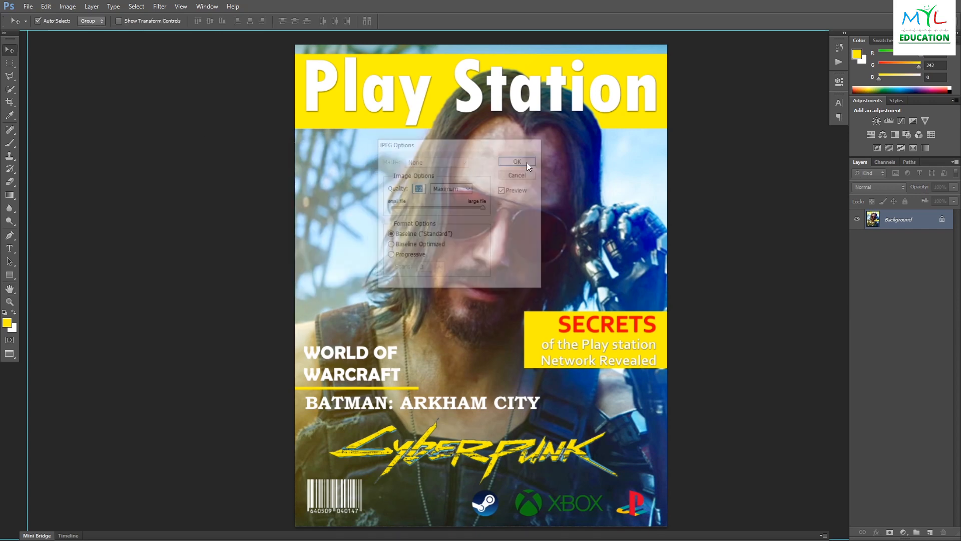
pyautogui.click(712, 198)
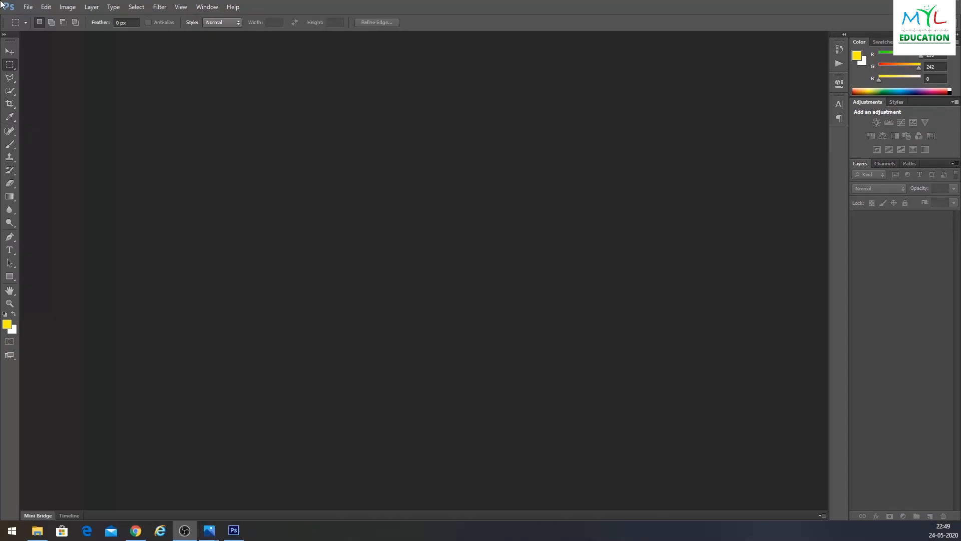
# Step: Create a new 1920 x 1080 pixel RGB document at 300 pixels/centimeter with a white background
pyautogui.click(28, 7)
pyautogui.click(32, 19)
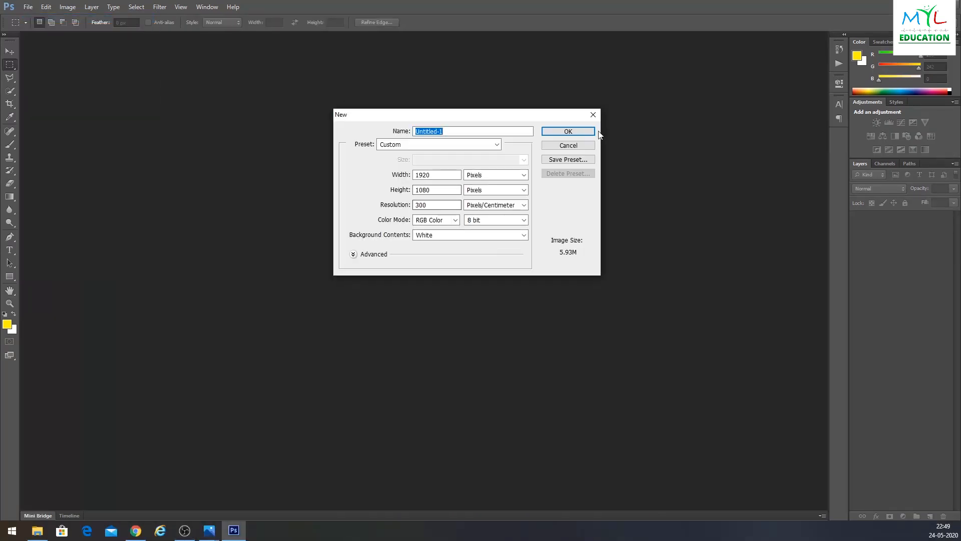
pyautogui.click(565, 128)
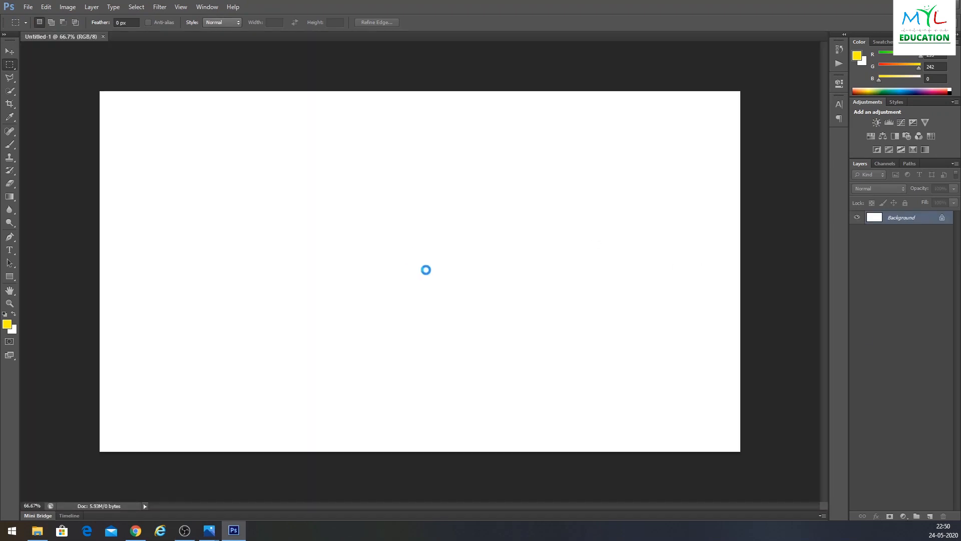
# Step: Scale the placed Cyber punk cover to about 9% and rotate it about 27° counterclockwise on the white canvas
pyautogui.moveTo(559, 92); pyautogui.dragTo(521, 143)
pyautogui.moveTo(533, 414); pyautogui.dragTo(590, 354)
pyautogui.hotkey('ctrl', '+')
pyautogui.hotkey('ctrl', '-')
# Step: Distort the cover's corners so it looks like a magazine lying flat in perspective, and apply the transform
pyautogui.keyDown('ctrl'); pyautogui.moveTo(450, 117); pyautogui.dragTo(436, 154); pyautogui.keyUp('ctrl')
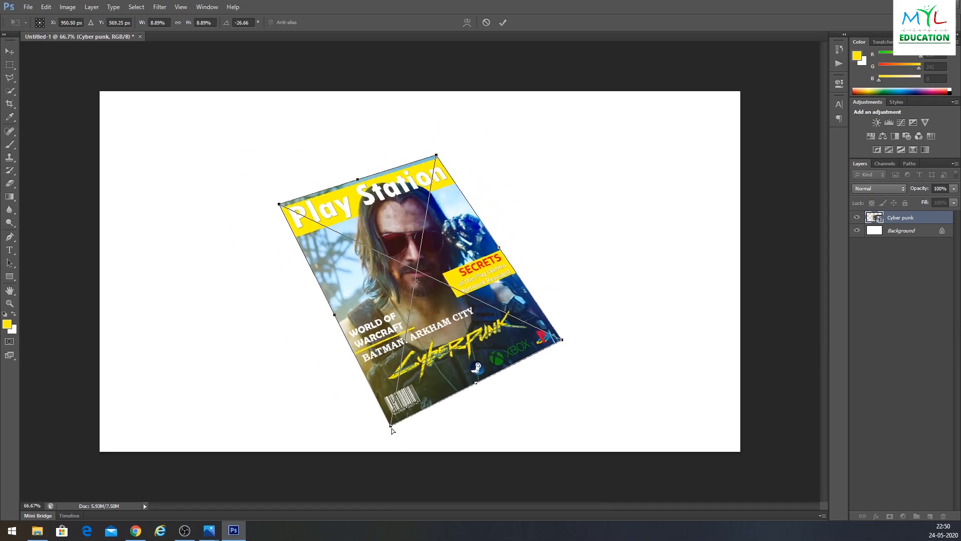
pyautogui.keyDown('ctrl'); pyautogui.moveTo(391, 426); pyautogui.dragTo(404, 401); pyautogui.keyUp('ctrl')
pyautogui.keyDown('ctrl'); pyautogui.moveTo(562, 340); pyautogui.dragTo(547, 312); pyautogui.keyUp('ctrl')
pyautogui.keyDown('ctrl'); pyautogui.moveTo(404, 401); pyautogui.dragTo(422, 403); pyautogui.keyUp('ctrl')
pyautogui.keyDown('ctrl'); pyautogui.moveTo(280, 205); pyautogui.dragTo(265, 225); pyautogui.keyUp('ctrl')
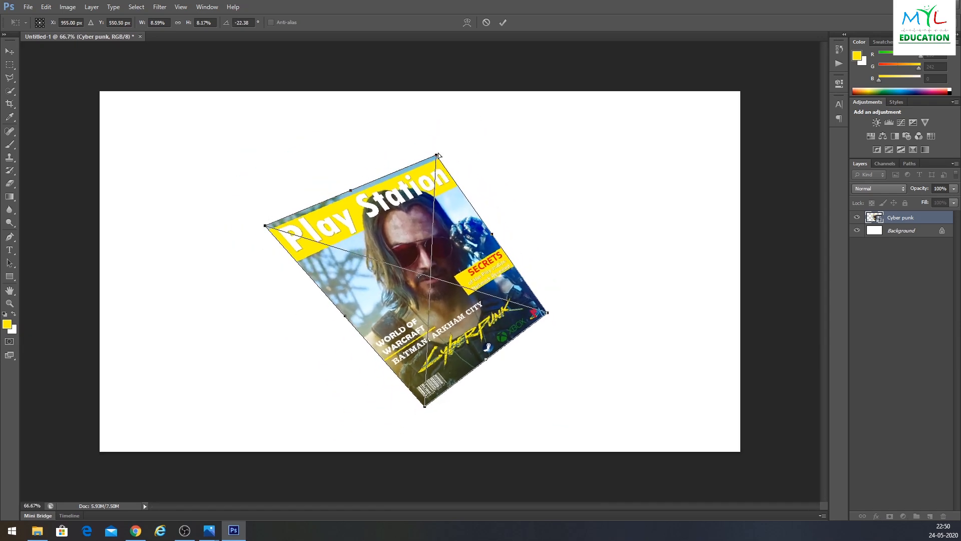
pyautogui.keyDown('ctrl'); pyautogui.moveTo(437, 155); pyautogui.dragTo(383, 183); pyautogui.keyUp('ctrl')
pyautogui.keyDown('ctrl'); pyautogui.moveTo(421, 403); pyautogui.dragTo(415, 382); pyautogui.keyUp('ctrl')
pyautogui.keyDown('ctrl'); pyautogui.moveTo(547, 313); pyautogui.dragTo(534, 298); pyautogui.keyUp('ctrl')
pyautogui.keyDown('ctrl'); pyautogui.moveTo(415, 382); pyautogui.dragTo(423, 379); pyautogui.keyUp('ctrl')
pyautogui.keyDown('ctrl'); pyautogui.moveTo(265, 225); pyautogui.dragTo(257, 229); pyautogui.keyUp('ctrl')
pyautogui.keyDown('ctrl'); pyautogui.moveTo(425, 382); pyautogui.dragTo(426, 376); pyautogui.keyUp('ctrl')
pyautogui.press('Return')
# Step: Transform the cover again, stretching and skewing its lower edge and fine-tuning the corners for a stronger perspective
pyautogui.hotkey('ctrl', 't')
pyautogui.moveTo(493, 290); pyautogui.dragTo(515, 290)
pyautogui.keyDown('alt'); pyautogui.keyDown('shift'); pyautogui.moveTo(446, 373); pyautogui.dragTo(451, 392); pyautogui.keyUp('shift'); pyautogui.keyUp('alt')
pyautogui.keyDown('ctrl'); pyautogui.moveTo(403, 168); pyautogui.dragTo(401, 171); pyautogui.keyUp('ctrl')
pyautogui.keyDown('ctrl'); pyautogui.moveTo(253, 223); pyautogui.dragTo(255, 220); pyautogui.keyUp('ctrl')
pyautogui.keyDown('ctrl'); pyautogui.moveTo(450, 392); pyautogui.dragTo(451, 390); pyautogui.keyUp('ctrl')
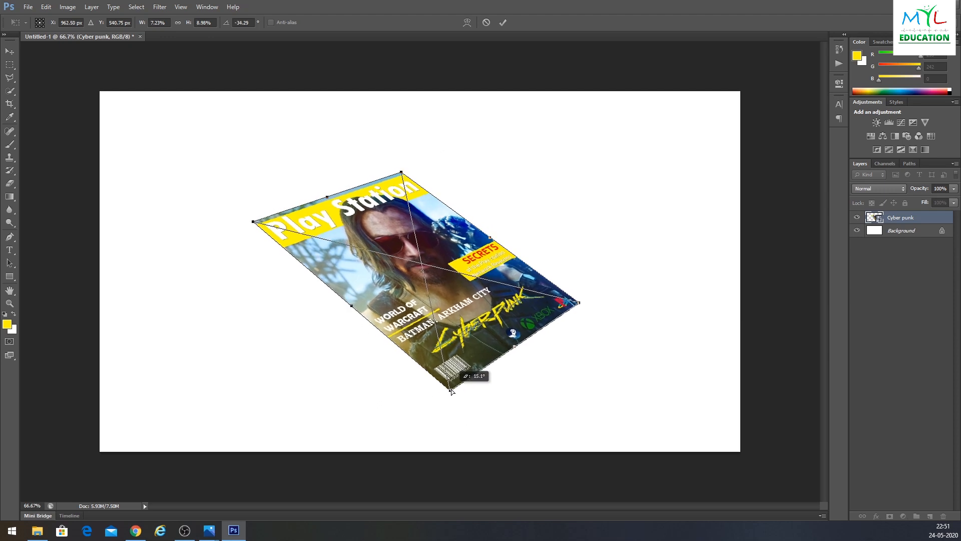
pyautogui.press('Return')
# Step: Move the cover's right-hand lower corner slightly outward with one more small distort transform
pyautogui.press('m')
pyautogui.hotkey('ctrl', 't')
pyautogui.keyDown('ctrl'); pyautogui.moveTo(579, 303); pyautogui.dragTo(580, 301); pyautogui.keyUp('ctrl')
pyautogui.press('Return')
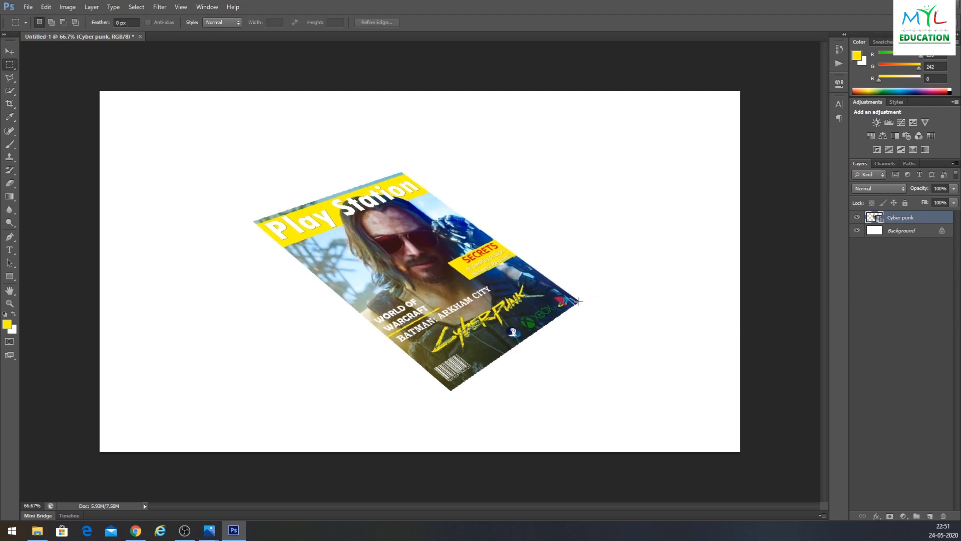
# Step: Duplicate the cover with the repeated transform until there are eleven slightly shifted copies
pyautogui.hotkey('ctrl', 'alt', 'shift', 't')
pyautogui.hotkey('ctrl', 'alt', 'shift', 't')
pyautogui.hotkey('ctrl', 'alt', 'shift', 't')
pyautogui.hotkey('ctrl', 'alt', 'shift', 't')
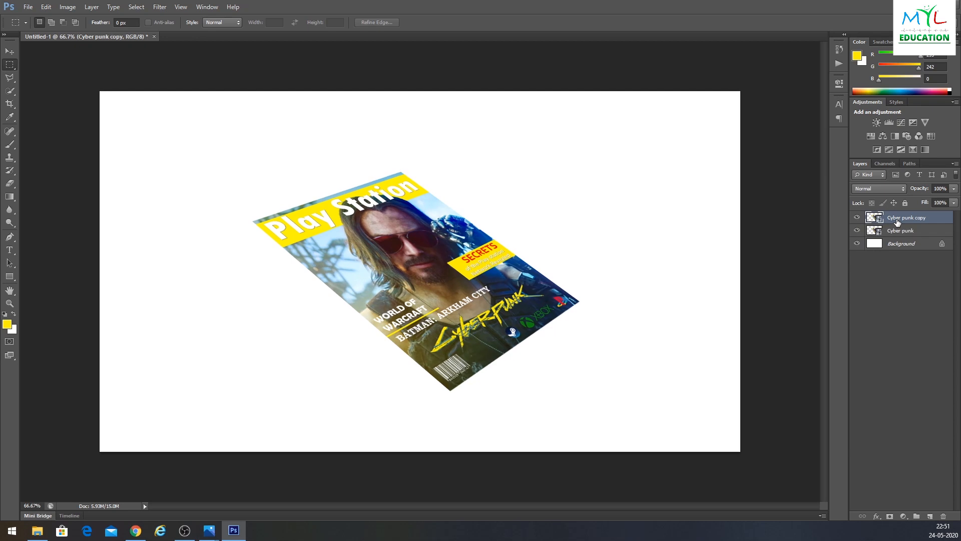
pyautogui.hotkey('ctrl', 'alt', 'shift', 't')
pyautogui.hotkey('ctrl', 'alt', 'shift', 't')
pyautogui.hotkey('ctrl', 'alt', 'shift', 't')
pyautogui.hotkey('ctrl', 'alt', 'shift', 't')
pyautogui.hotkey('ctrl', 'alt', 'shift', 't')
pyautogui.hotkey('ctrl', 'alt', 'shift', 't')
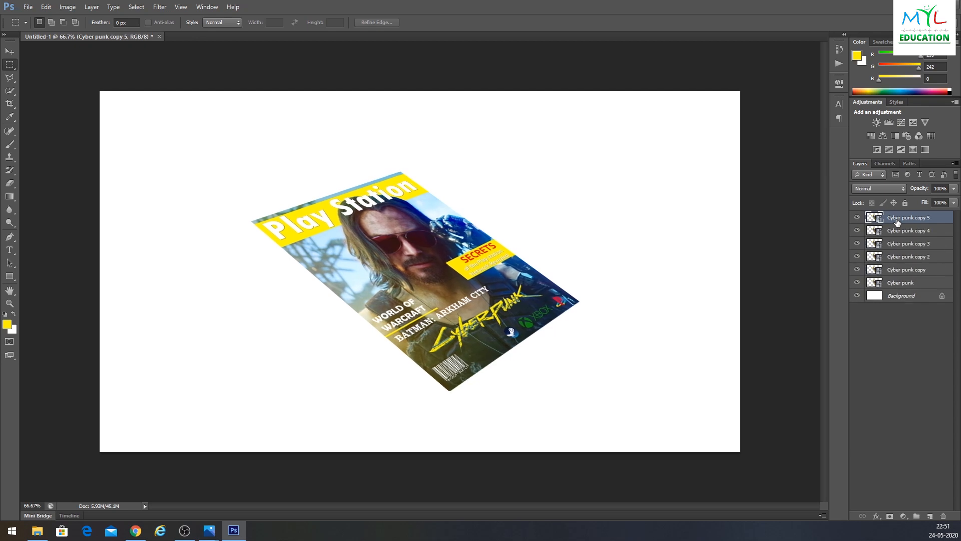
pyautogui.hotkey('ctrl', 'alt', 'shift', 't')
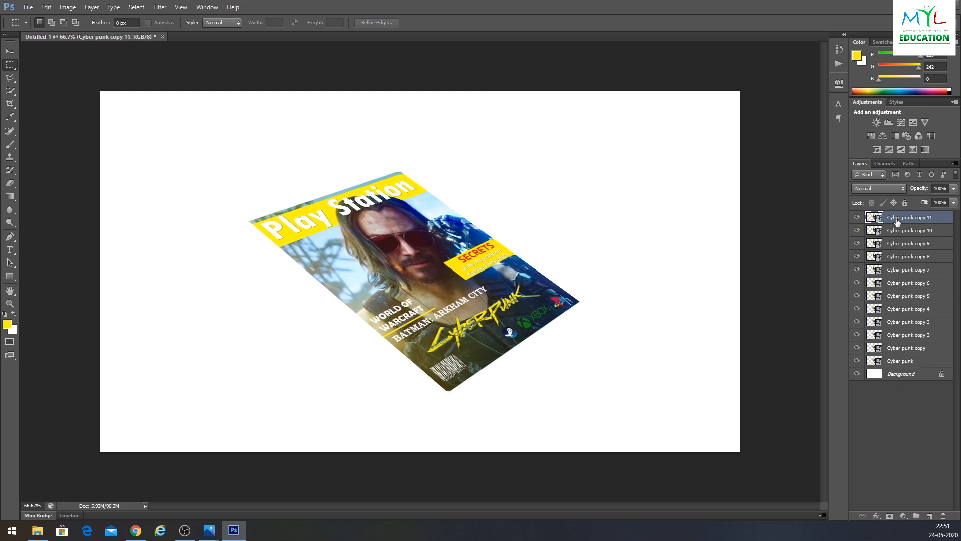
# Step: Move the original Cyber punk layer above all the copies and merge the eleven copies into one layer
pyautogui.moveTo(915, 361); pyautogui.dragTo(903, 214)
pyautogui.click(908, 232)
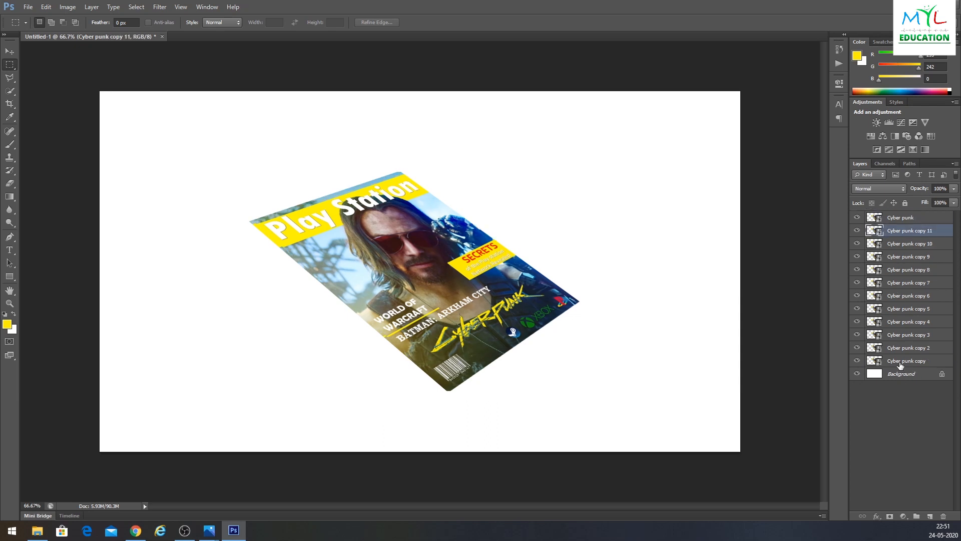
pyautogui.keyDown('shift'); pyautogui.click(900, 361); pyautogui.keyUp('shift')
pyautogui.hotkey('ctrl', 'e')
# Step: Fill the merged copies' shape with black and clear the selection
pyautogui.keyDown('ctrl'); pyautogui.click(873, 233); pyautogui.keyUp('ctrl')
pyautogui.press('d')
pyautogui.hotkey('alt', 'BackSpace')
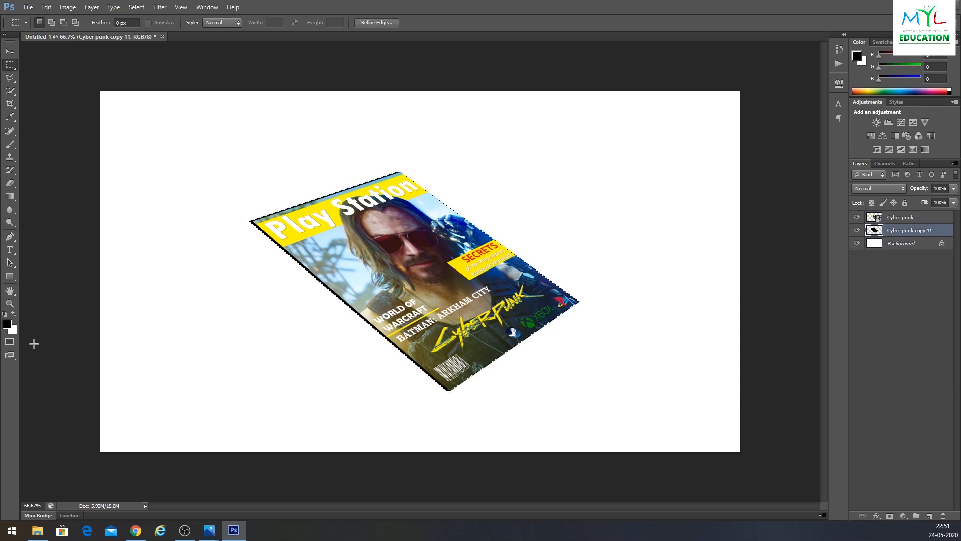
pyautogui.hotkey('ctrl', 'd')
# Step: Nudge the black layer downward, adjusting it sideways, so it forms a thick edge beneath the cover
pyautogui.hotkey('ctrl', '+')
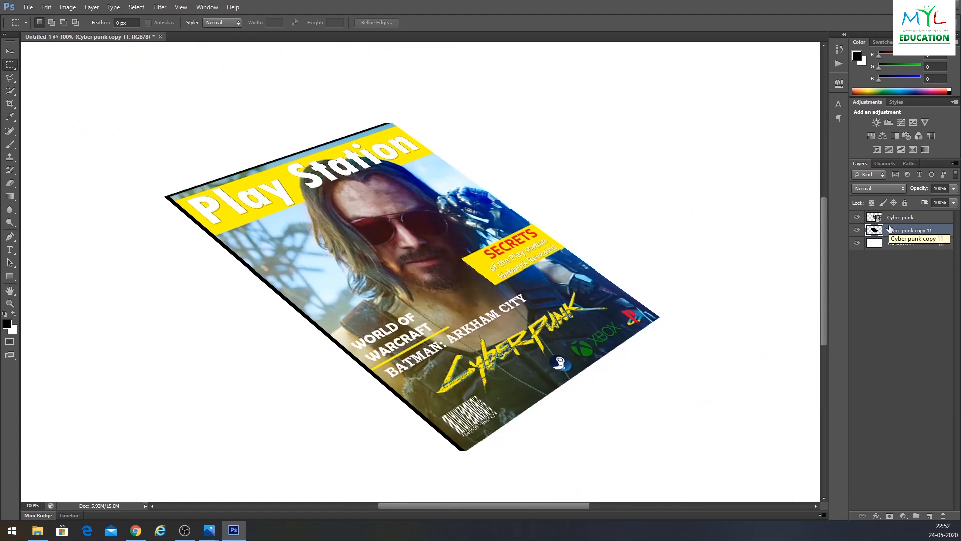
pyautogui.press('v')
pyautogui.press('Down')
pyautogui.press('Down')
pyautogui.press('Down')
pyautogui.press('Down')
pyautogui.press('Down')
pyautogui.press('Down')
pyautogui.press('Down')
pyautogui.press('Right')
pyautogui.press('Right')
pyautogui.press('Right')
pyautogui.press('Right')
pyautogui.press('Down')
pyautogui.press('Down')
pyautogui.press('Down')
pyautogui.press('Down')
pyautogui.press('Down')
pyautogui.press('Down')
pyautogui.press('Down')
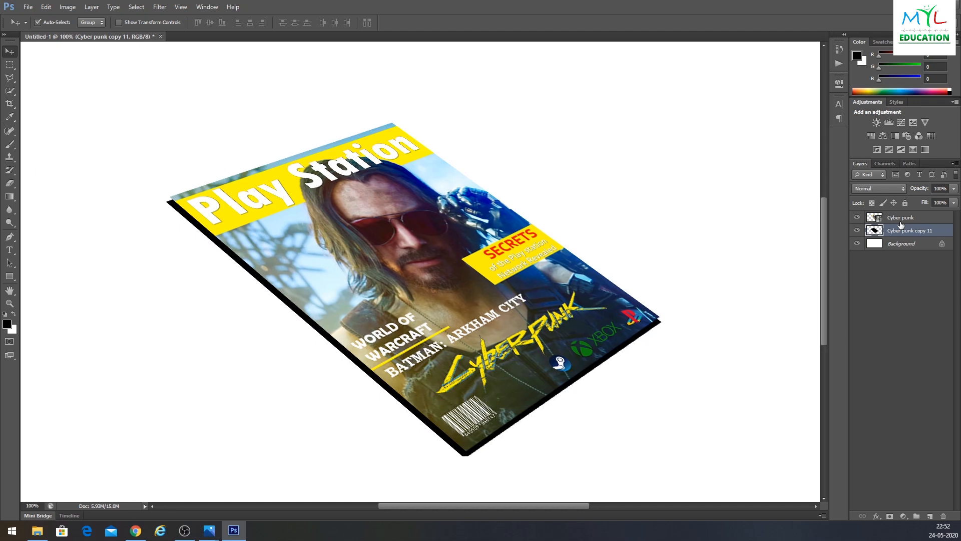
pyautogui.press('Down')
pyautogui.press('Down')
pyautogui.press('Down')
pyautogui.press('Down')
pyautogui.press('Left')
pyautogui.press('Left')
pyautogui.press('Left')
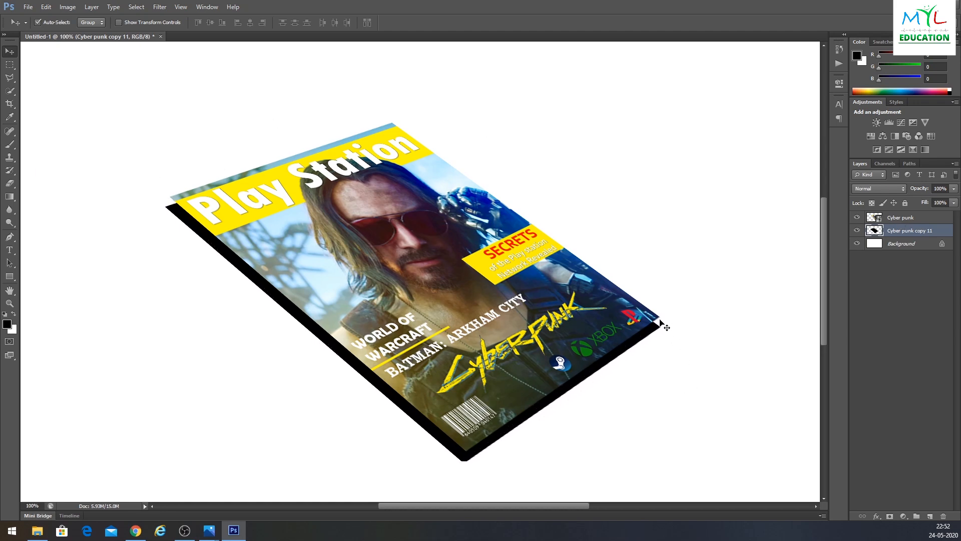
# Step: Add a new layer and fill the gap between cover and black edge at the cover's upper-left corner with black
pyautogui.hotkey('ctrl', '+')
pyautogui.hotkey('ctrl', '+')
pyautogui.moveTo(171, 200); pyautogui.dragTo(380, 266)
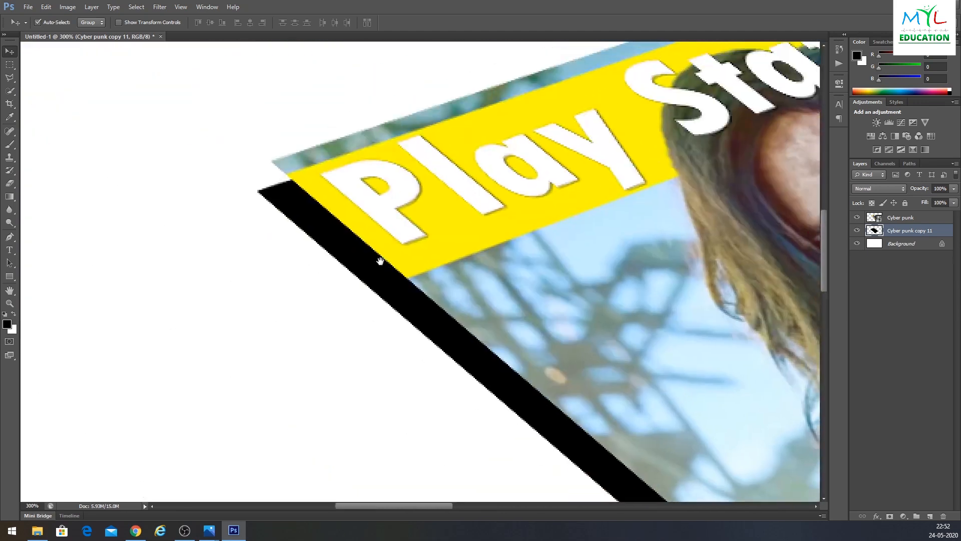
pyautogui.click(929, 517)
pyautogui.press('l')
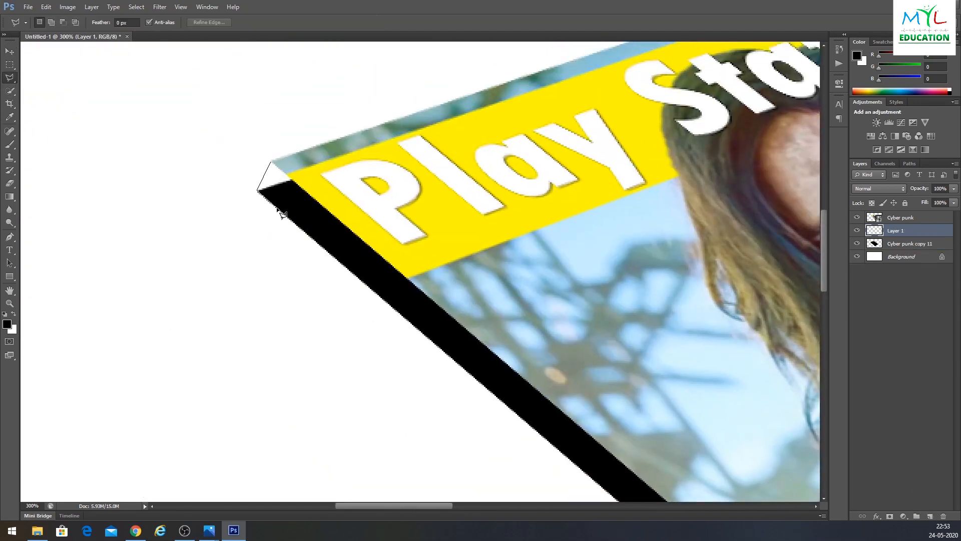
pyautogui.click(271, 163)
pyautogui.hotkey('alt', 'BackSpace')
pyautogui.hotkey('ctrl', 'd')
# Step: Fill the gap between the cover and its black edge at the magazine's right-hand corner with black
pyautogui.hotkey('ctrl', '0')
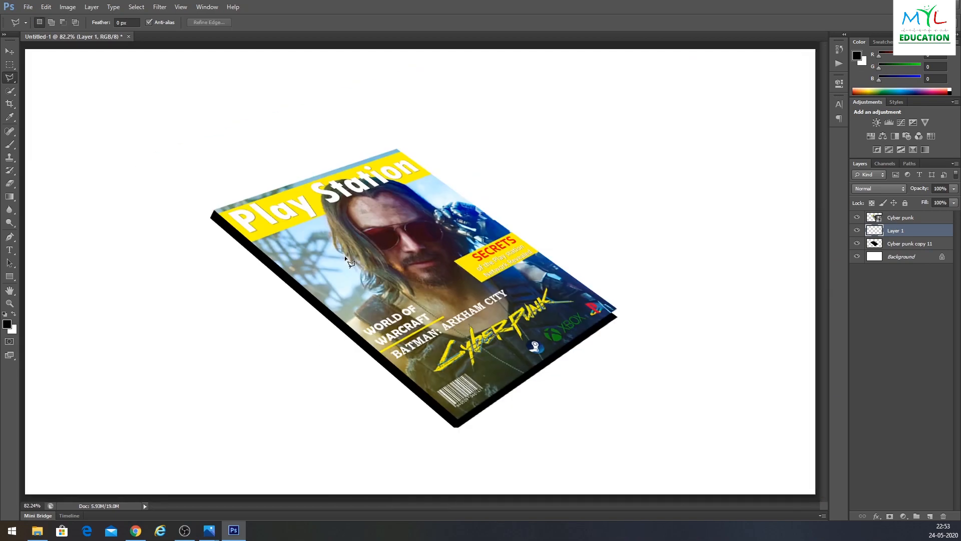
pyautogui.hotkey('ctrl', '+')
pyautogui.hotkey('ctrl', '+')
pyautogui.hotkey('ctrl', '+')
pyautogui.moveTo(623, 324); pyautogui.dragTo(564, 171)
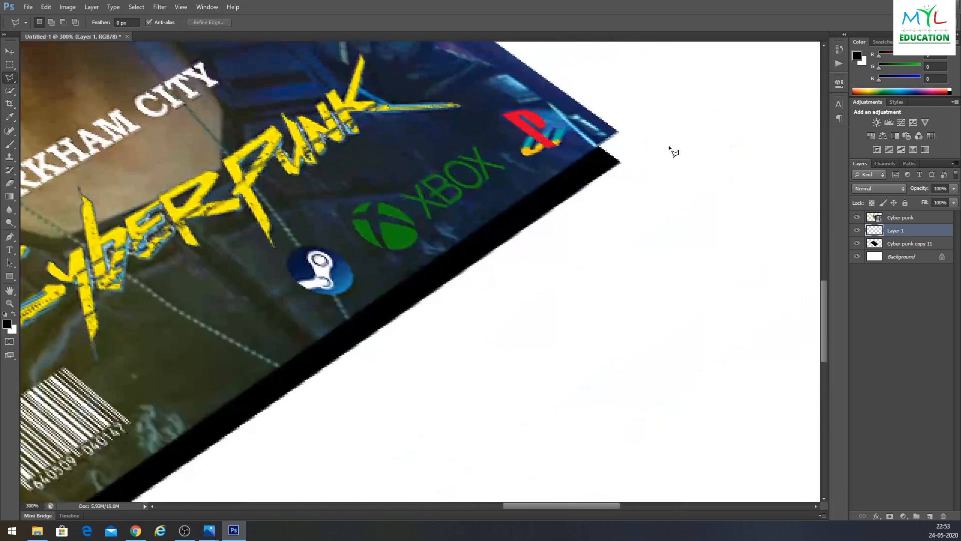
pyautogui.click(621, 151)
# Step: Set the eraser to 15 px with 100% opacity and flow, and trim the black edge's protruding right-hand tip on Cyber punk copy 11
pyautogui.press('e')
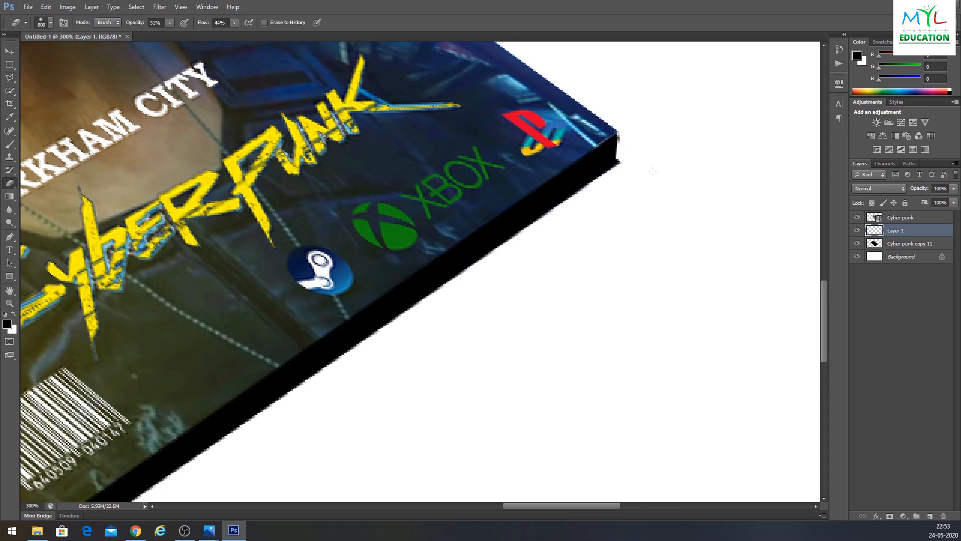
pyautogui.press('[')
pyautogui.press('[')
pyautogui.press('[')
pyautogui.press('[')
pyautogui.press('[')
pyautogui.press('[')
pyautogui.press('[')
pyautogui.press('[')
pyautogui.press('[')
pyautogui.press('[')
pyautogui.press('[')
pyautogui.press('[')
pyautogui.press('[')
pyautogui.press('[')
pyautogui.press('[')
pyautogui.press('[')
pyautogui.press('[')
pyautogui.press('[')
pyautogui.press('[')
pyautogui.press('[')
pyautogui.moveTo(170, 23); pyautogui.dragTo(199, 34)
pyautogui.moveTo(235, 23); pyautogui.dragTo(266, 34)
pyautogui.click(50, 22)
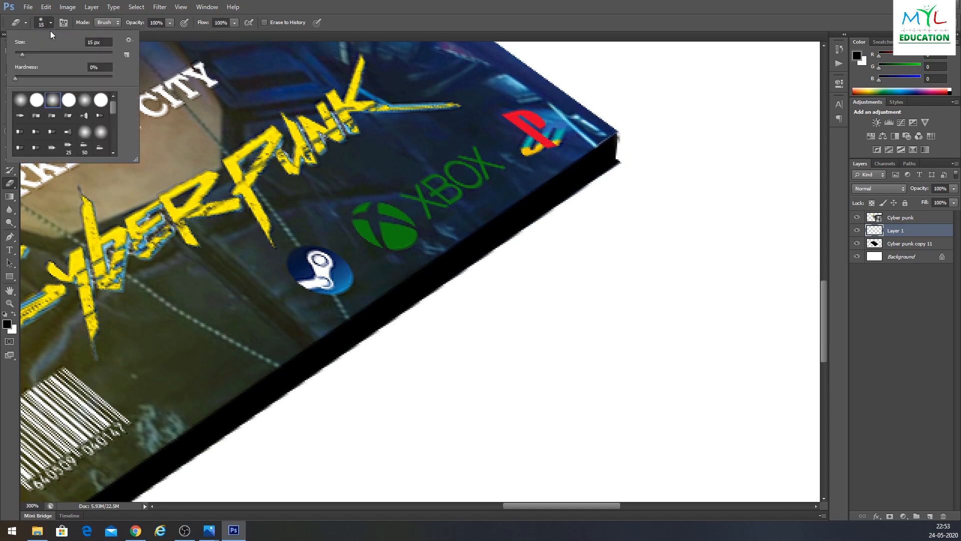
pyautogui.click(52, 23)
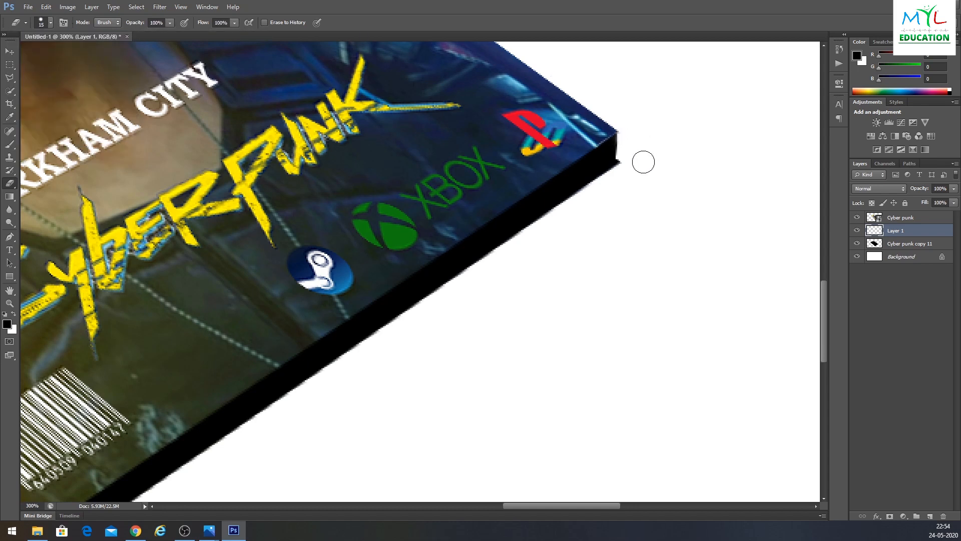
pyautogui.click(893, 243)
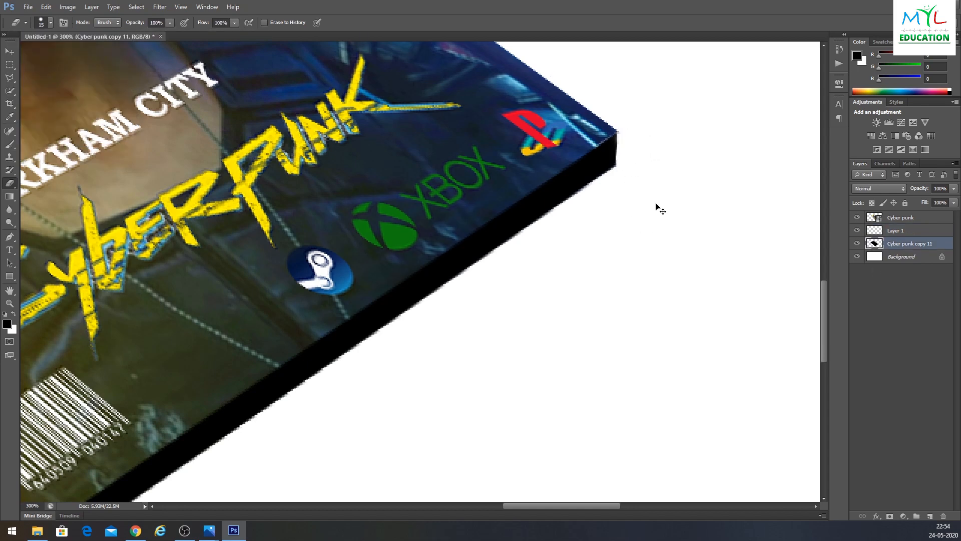
# Step: Fill the notch at the magazine's far-left corner with black on Layer 1 to square off the thick edge
pyautogui.hotkey('ctrl', '0')
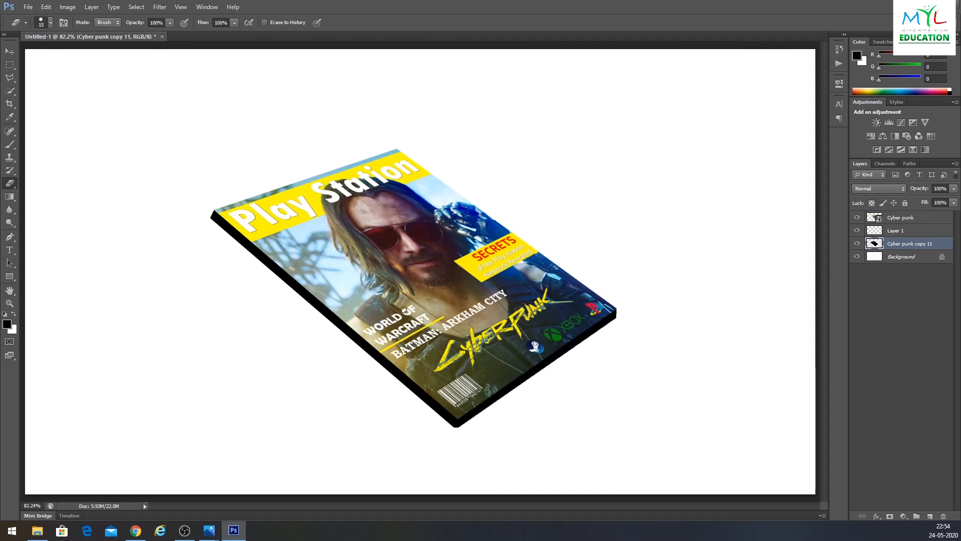
pyautogui.hotkey('ctrl', '+')
pyautogui.hotkey('ctrl', '+')
pyautogui.moveTo(170, 310); pyautogui.dragTo(571, 321)
pyautogui.click(872, 231)
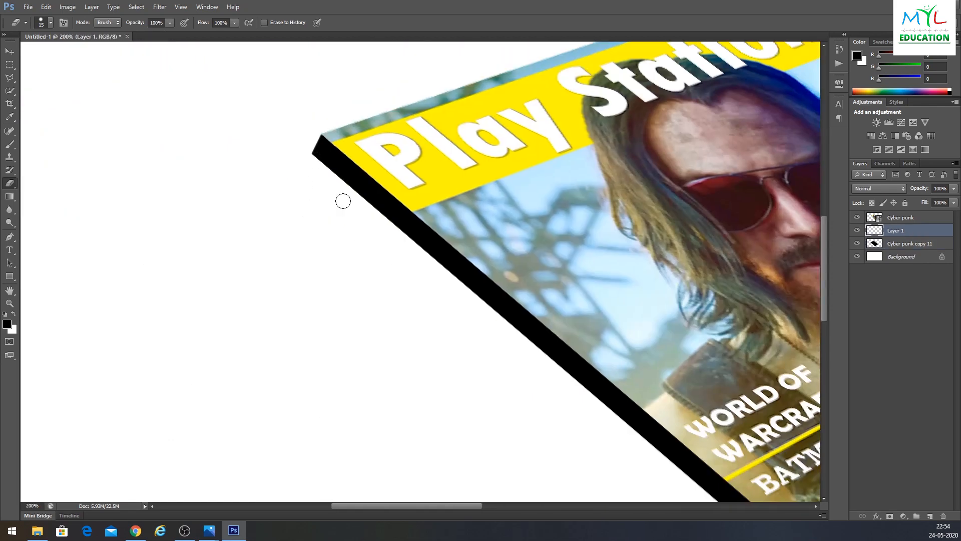
pyautogui.click(9, 78)
pyautogui.click(323, 134)
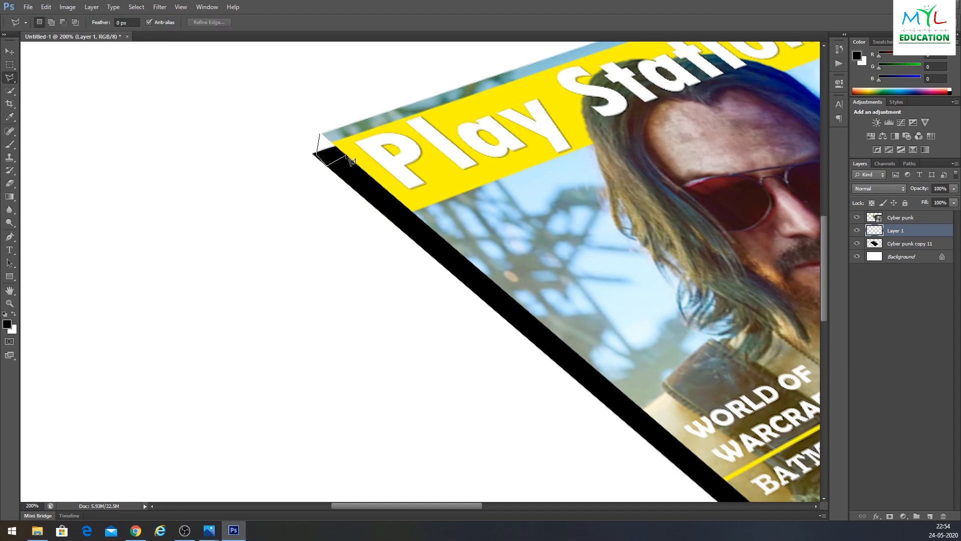
pyautogui.click(321, 136)
pyautogui.hotkey('alt', 'BackSpace')
pyautogui.hotkey('ctrl', 'd')
# Step: Trim the black edge's protruding left tip on the Cyber punk copy 11 layer with the 15 px eraser
pyautogui.press('e')
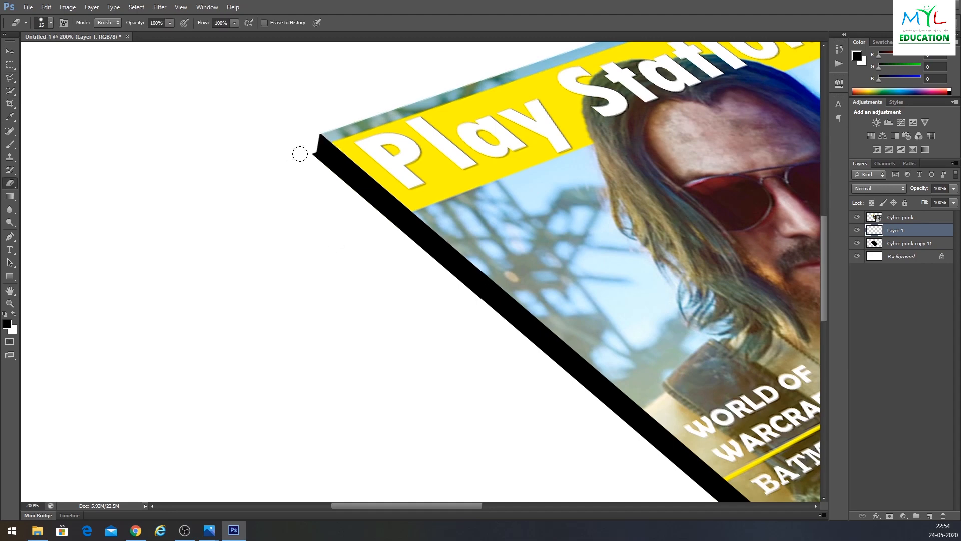
pyautogui.hotkey('alt', '[')
pyautogui.hotkey('ctrl', '+')
pyautogui.moveTo(304, 150); pyautogui.dragTo(393, 341)
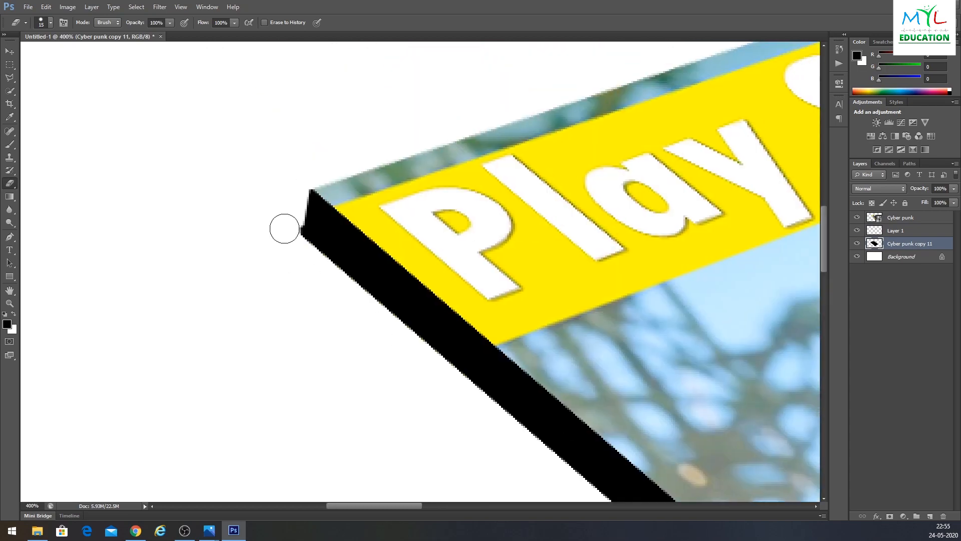
# Step: Try a Bevel & Emboss with a 180° lighting angle on the Cyber punk copy 11 layer
pyautogui.hotkey('ctrl', '0')
pyautogui.rightClick(914, 240)
pyautogui.click(834, 190)
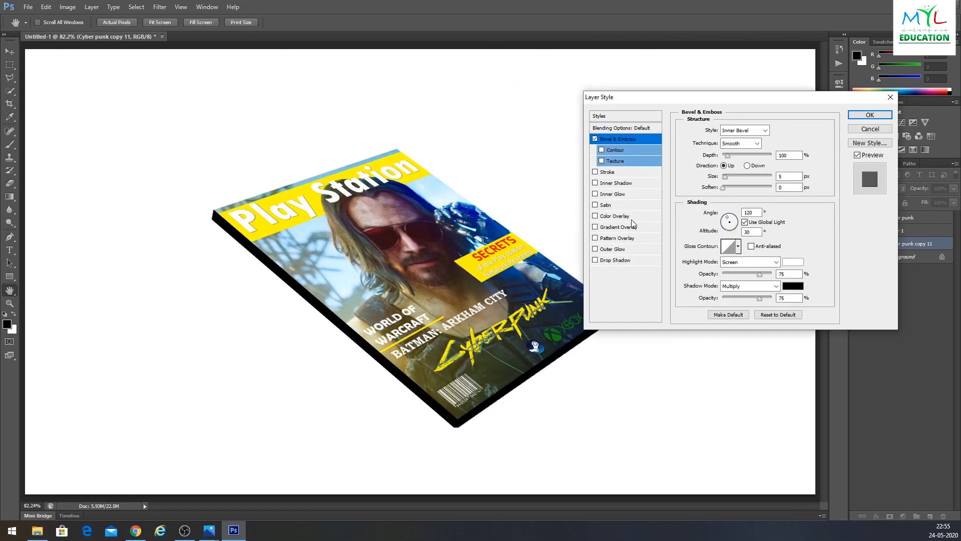
pyautogui.hotkey('ctrl', '+')
pyautogui.hotkey('ctrl', '+')
pyautogui.press('Return')
pyautogui.moveTo(197, 212); pyautogui.dragTo(369, 227)
pyautogui.press('space')
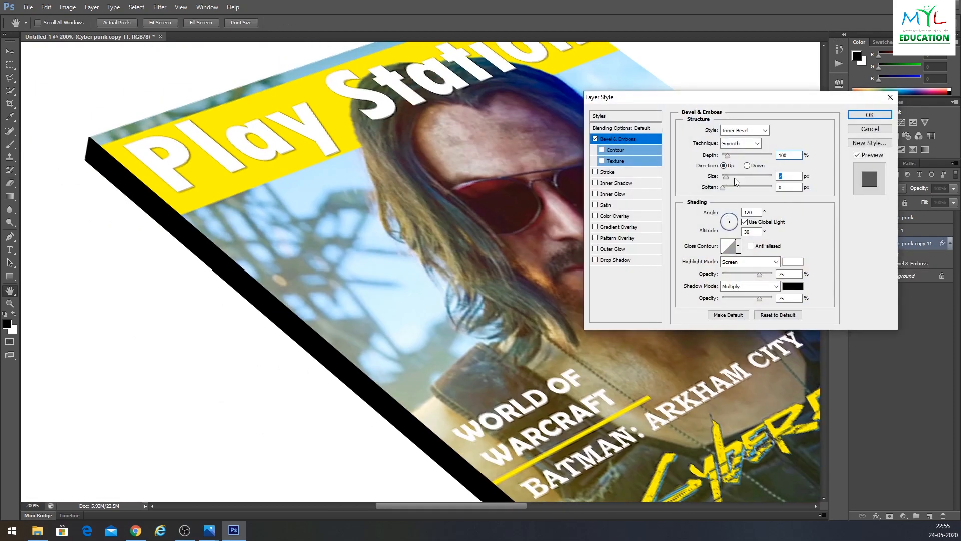
pyautogui.click(734, 177)
pyautogui.click(721, 221)
pyautogui.moveTo(733, 177); pyautogui.dragTo(726, 176)
pyautogui.doubleClick(751, 213)
pyautogui.write('180')
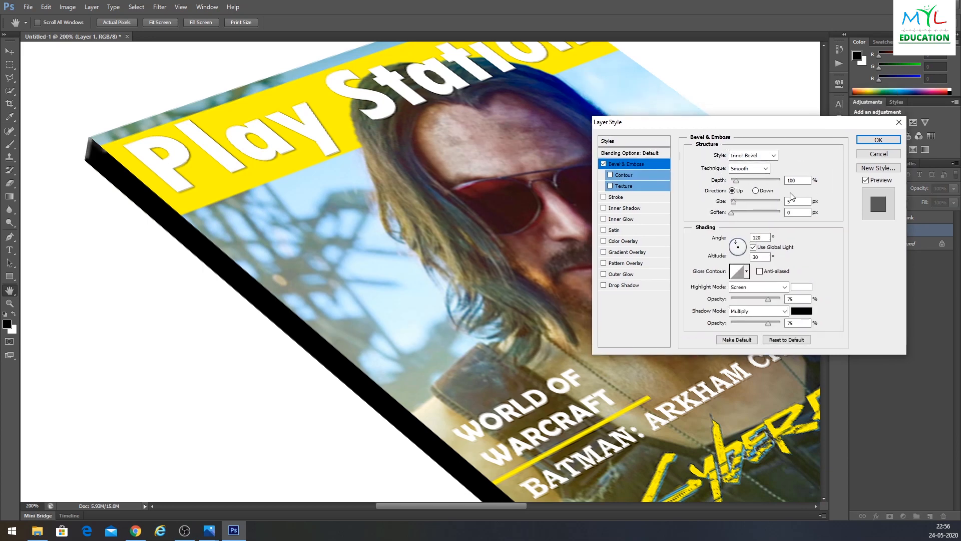
# Step: Set Layer 1's Bevel & Emboss to a 180° angle and a 15 px size, and apply it
pyautogui.write('180')
pyautogui.doubleClick(805, 202)
pyautogui.write('3')
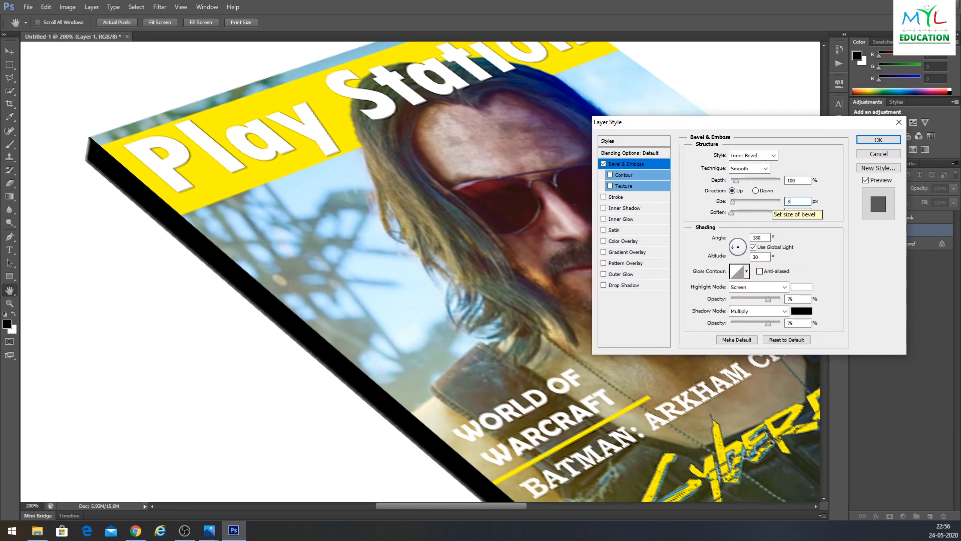
pyautogui.moveTo(801, 214); pyautogui.dragTo(780, 203)
pyautogui.write('15')
pyautogui.click(879, 140)
pyautogui.hotkey('ctrl', '0')
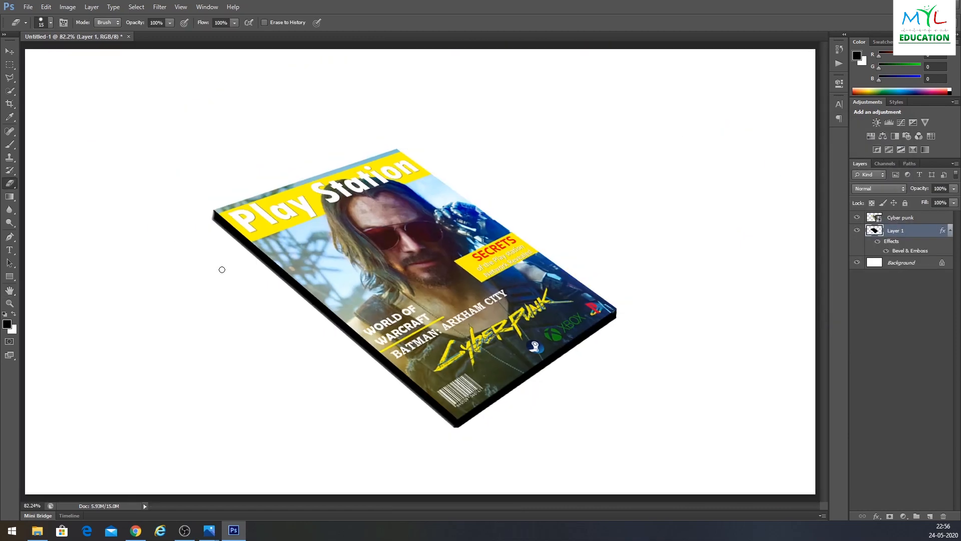
# Step: Apply a Bevel & Emboss with the default 5 px size to the Cyber punk cover layer
pyautogui.rightClick(901, 218)
pyautogui.click(811, 173)
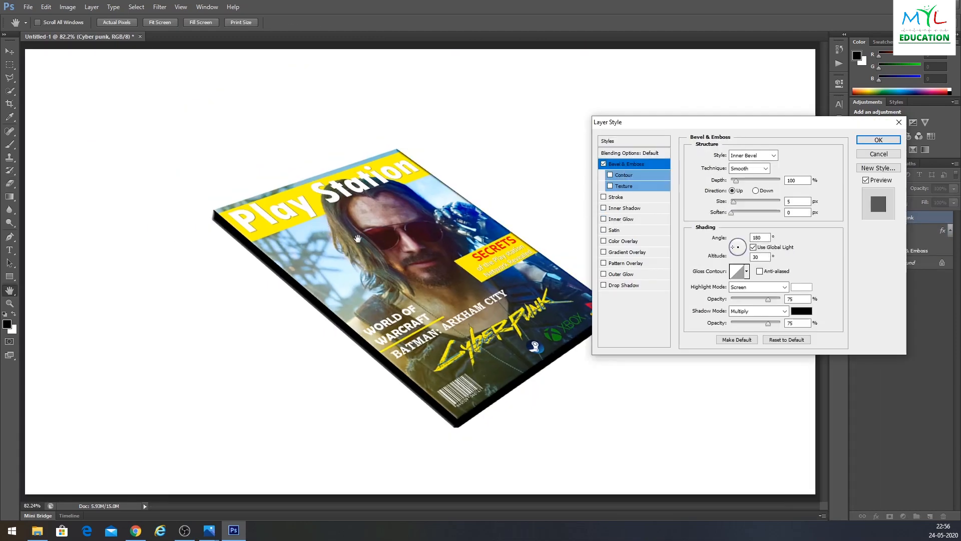
pyautogui.hotkey('ctrl', '+')
pyautogui.hotkey('ctrl', '+')
pyautogui.press('Return')
pyautogui.doubleClick(943, 218)
pyautogui.click(635, 164)
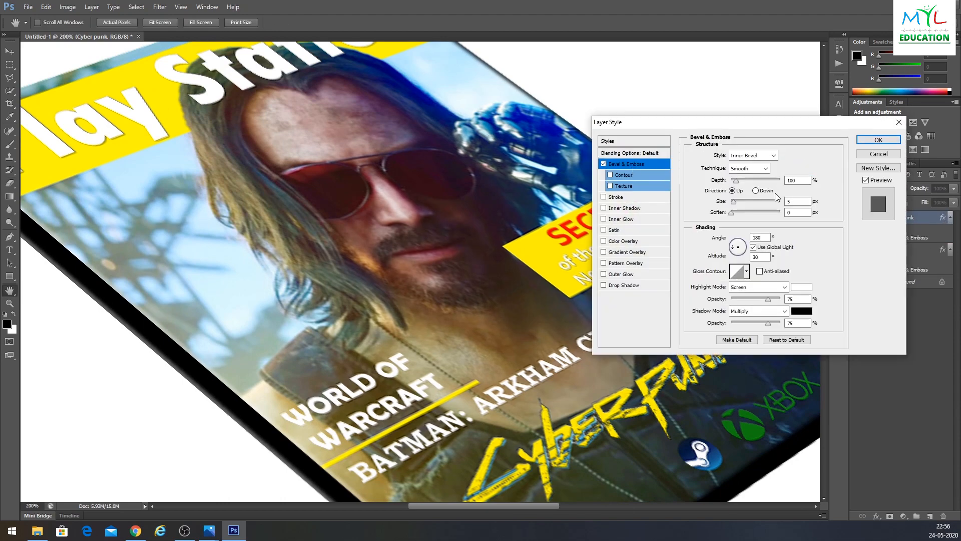
pyautogui.moveTo(737, 249); pyautogui.dragTo(748, 243)
pyautogui.click(752, 247)
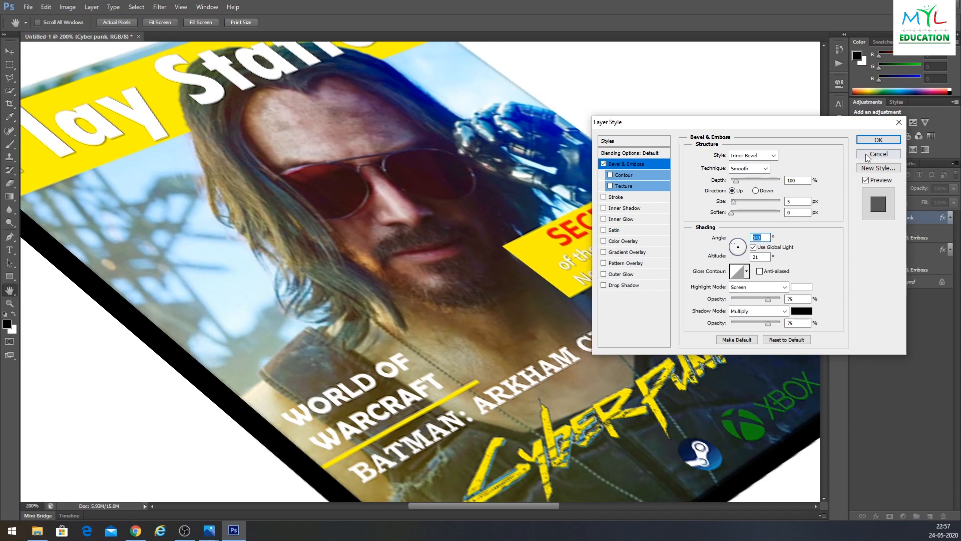
pyautogui.press('Return')
pyautogui.press('e')
# Step: Turn off global light in the Cyber punk layer's Bevel & Emboss, and set its angle to 90° and size to 31 px
pyautogui.doubleClick(937, 233)
pyautogui.click(626, 164)
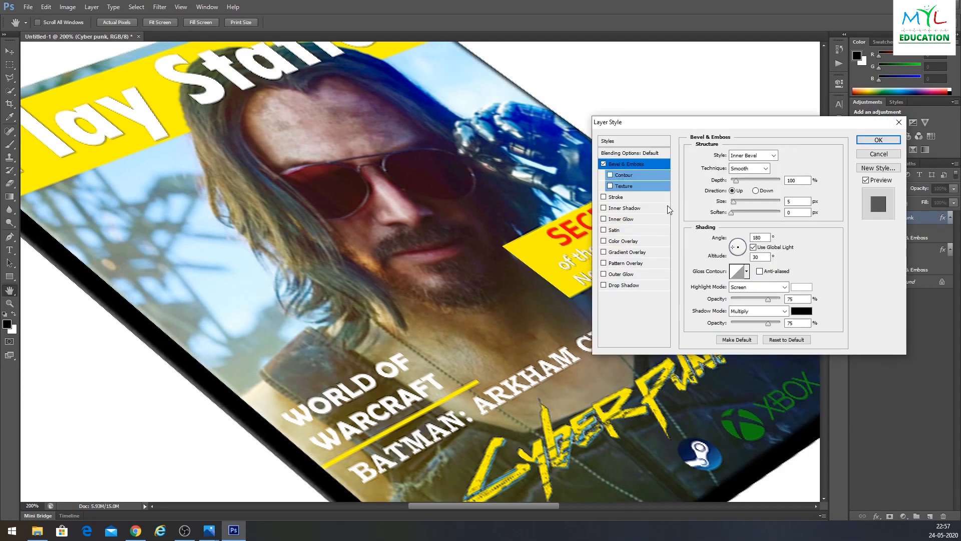
pyautogui.click(754, 247)
pyautogui.moveTo(763, 238); pyautogui.dragTo(748, 239)
pyautogui.write('90')
pyautogui.moveTo(796, 202); pyautogui.dragTo(771, 218)
pyautogui.write('31')
pyautogui.press('Return')
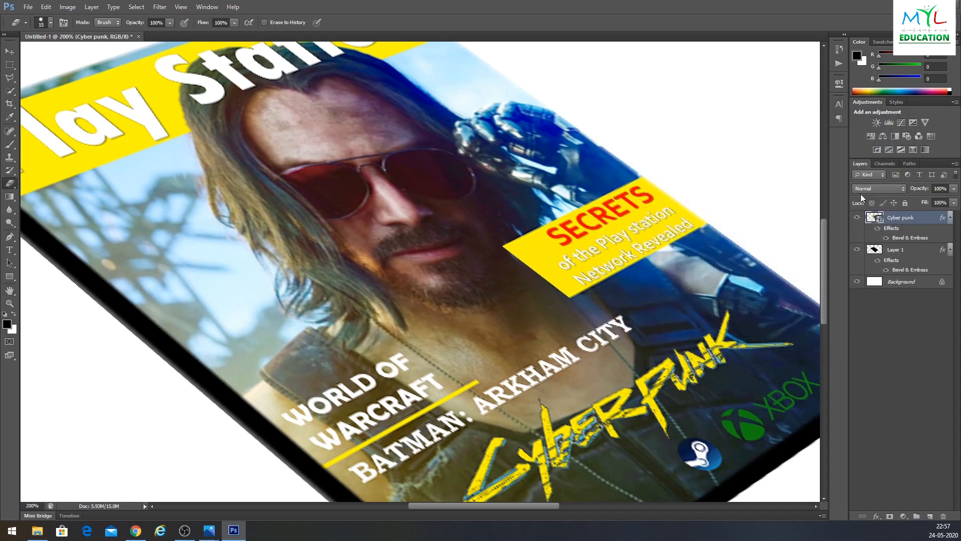
# Step: Add a new empty layer directly above the Background layer
pyautogui.hotkey('ctrl', '0')
pyautogui.hotkey('ctrl', '-')
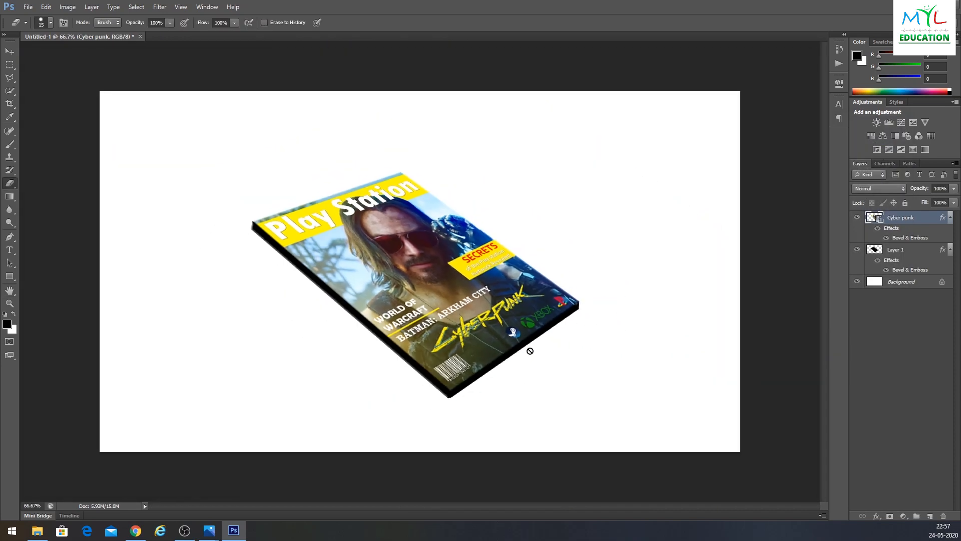
pyautogui.click(934, 283)
pyautogui.click(930, 516)
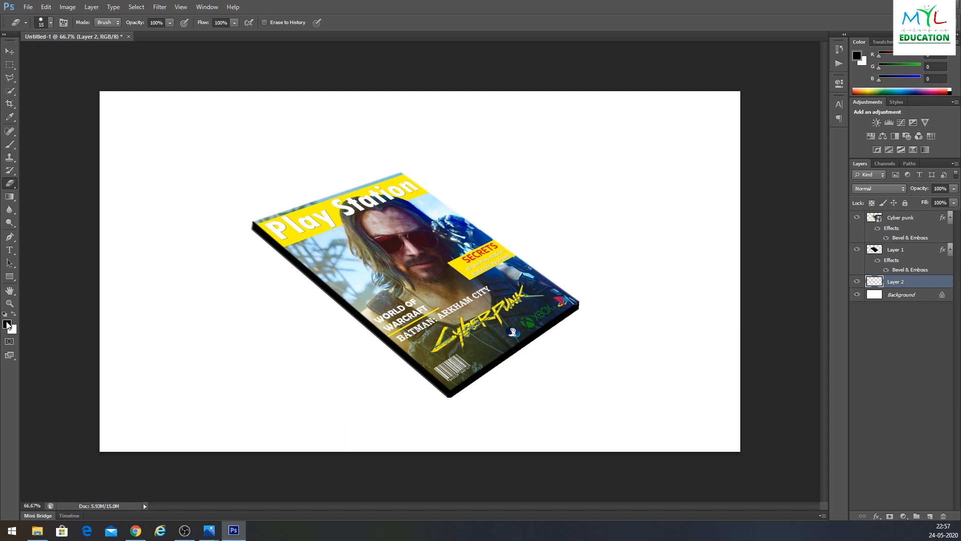
pyautogui.press('i')
pyautogui.press('v')
# Step: Enlarge the Cyber punk and Layer 1 layers together so the magazine fills most of the canvas height
pyautogui.click(896, 249)
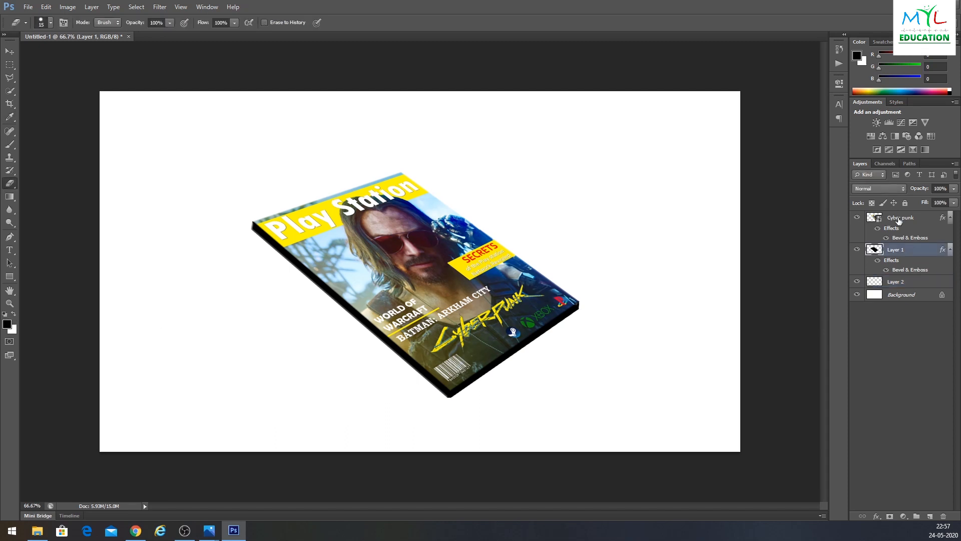
pyautogui.keyDown('shift'); pyautogui.click(901, 218); pyautogui.keyUp('shift')
pyautogui.hotkey('ctrl', 't')
pyautogui.moveTo(579, 172); pyautogui.dragTo(638, 132)
pyautogui.press('Return')
pyautogui.press('e')
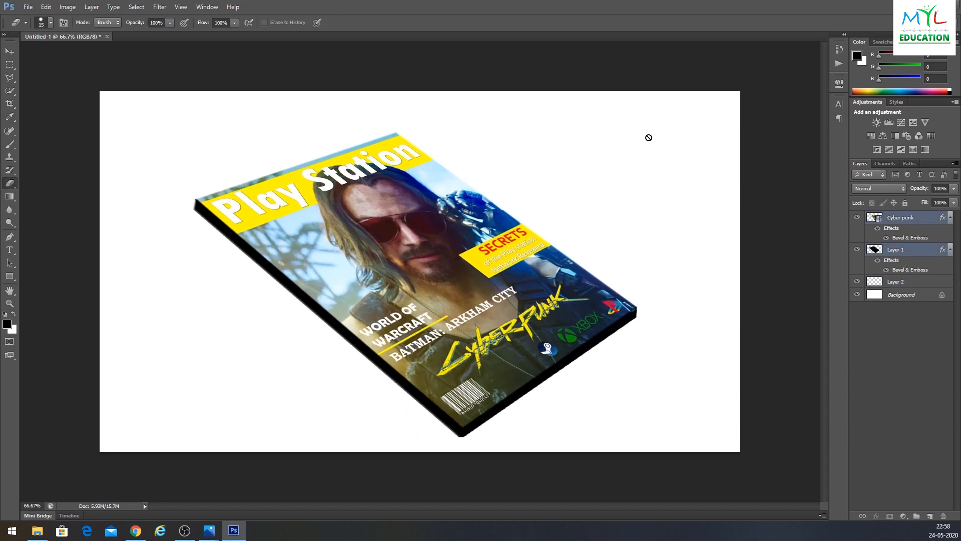
# Step: Shift the enlarged magazine slightly upward and fine-tune its height
pyautogui.press('v')
pyautogui.moveTo(418, 293)
pyautogui.mouseDown()
pyautogui.moveTo(429, 273)
pyautogui.moveTo(421, 291)
pyautogui.mouseUp()
pyautogui.hotkey('ctrl', 't')
pyautogui.moveTo(418, 431); pyautogui.dragTo(419, 434)
pyautogui.press('Return')
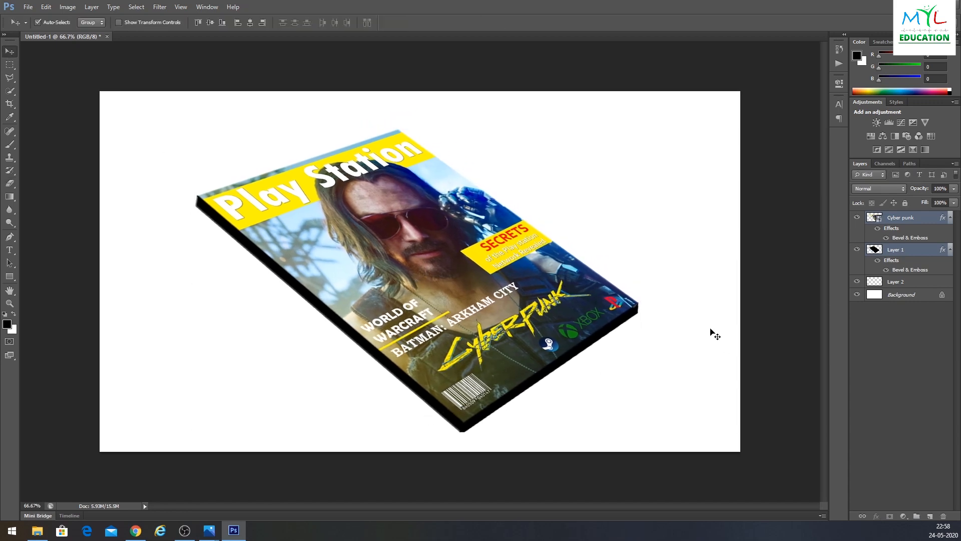
# Step: Set the foreground to a bright yellow with green 247 and blue 0, and fill Layer 2 with it
pyautogui.click(895, 282)
pyautogui.rightClick(11, 276)
pyautogui.rightClick(9, 197)
pyautogui.click(43, 196)
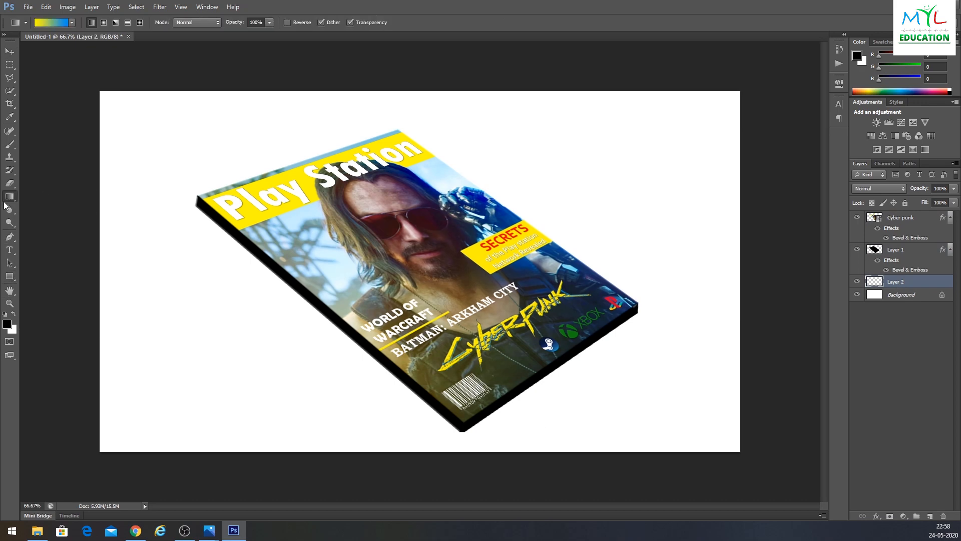
pyautogui.click(7, 324)
pyautogui.press('Return')
pyautogui.hotkey('alt', 'BackSpace')
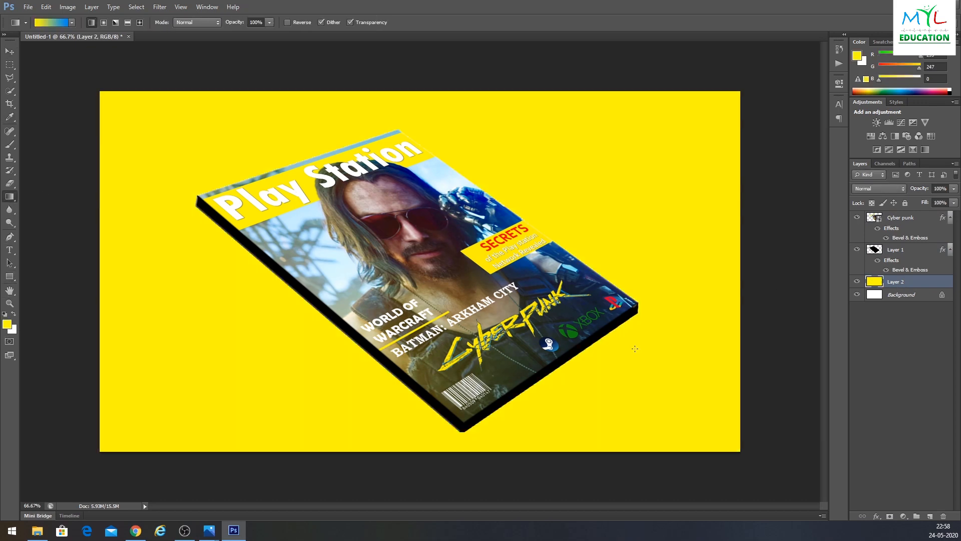
# Step: Set the eraser to a soft round 700 px brush with 0% hardness, 41% opacity and 52% flow
pyautogui.press('e')
pyautogui.press(']')
pyautogui.press(']')
pyautogui.press(']')
pyautogui.press(']')
pyautogui.press(']')
pyautogui.press(']')
pyautogui.press(']')
pyautogui.press(']')
pyautogui.press(']')
pyautogui.press(']')
pyautogui.press(']')
pyautogui.press(']')
pyautogui.press(']')
pyautogui.press(']')
pyautogui.press(']')
pyautogui.press(']')
pyautogui.press(']')
pyautogui.press(']')
pyautogui.press(']')
pyautogui.press(']')
pyautogui.click(170, 22)
pyautogui.click(141, 37)
pyautogui.click(234, 23)
pyautogui.click(210, 37)
pyautogui.click(51, 23)
pyautogui.click(53, 99)
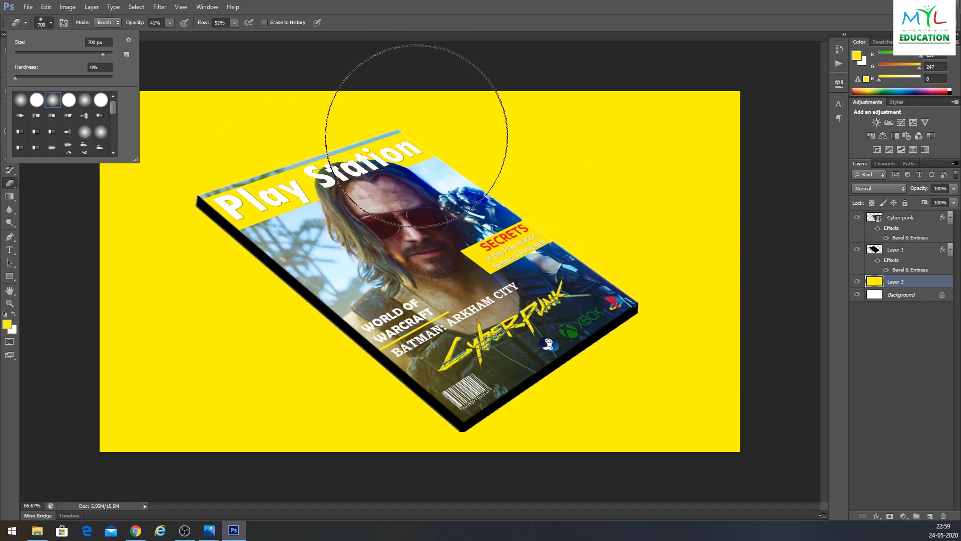
# Step: Enlarge the eraser to 900 px and lightly fade Layer 2's yellow along the canvas's upper edge
pyautogui.click(472, 83)
pyautogui.hotkey('ctrl', '0')
pyautogui.hotkey('ctrl', '-')
pyautogui.hotkey('ctrl', '-')
pyautogui.press(']')
pyautogui.press(']')
pyautogui.press(']')
pyautogui.press(']')
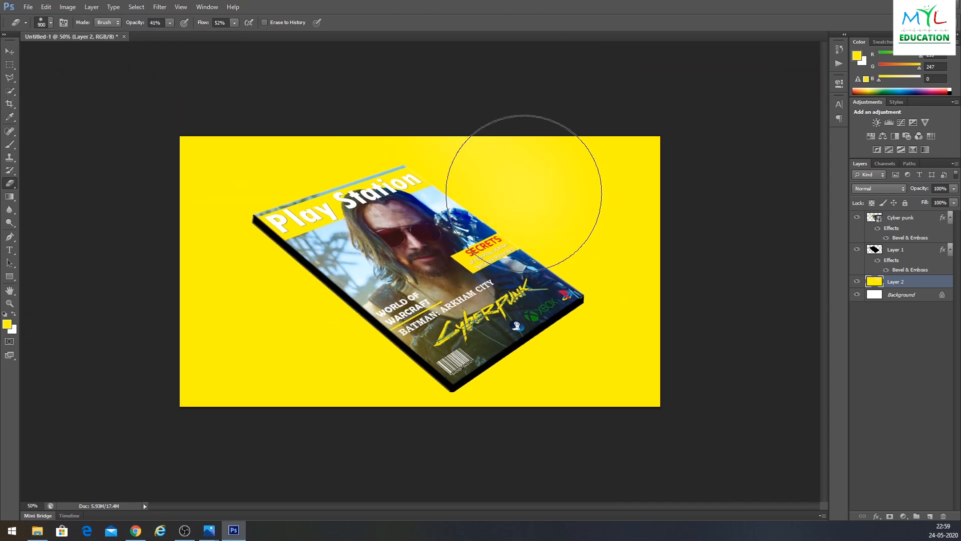
pyautogui.moveTo(484, 160)
pyautogui.mouseDown()
pyautogui.moveTo(341, 112)
pyautogui.moveTo(288, 114)
pyautogui.mouseUp()
# Step: Enlarge the eraser to 2700 px and fade Layer 2's yellow smoothly to white across the upper part of the canvas
pyautogui.press(']')
pyautogui.press(']')
pyautogui.press(']')
pyautogui.press(']')
pyautogui.press(']')
pyautogui.press(']')
pyautogui.press(']')
pyautogui.press(']')
pyautogui.press(']')
pyautogui.press(']')
pyautogui.press(']')
pyautogui.press(']')
pyautogui.press(']')
pyautogui.press(']')
pyautogui.press(']')
pyautogui.press(']')
pyautogui.click(430, 55)
pyautogui.click(428, 55)
pyautogui.click(408, 54)
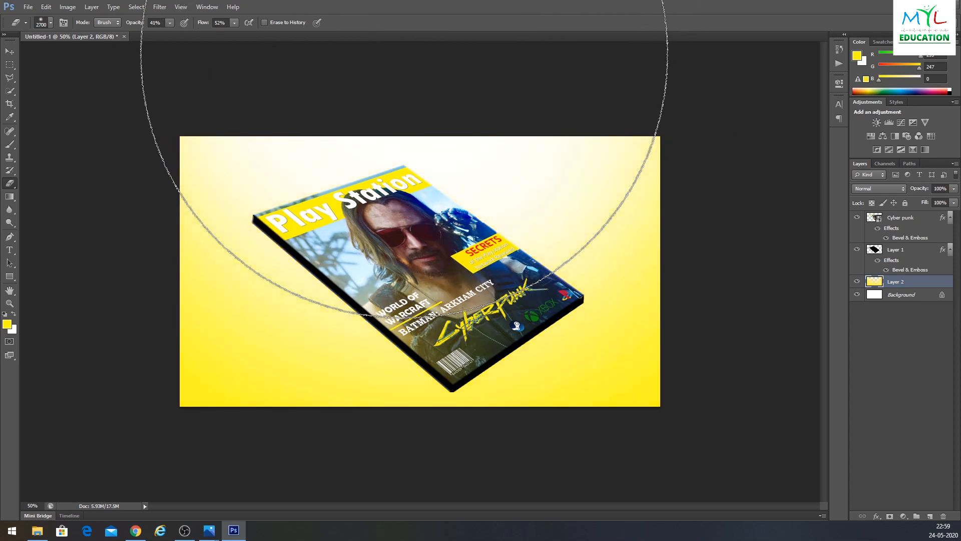
pyautogui.moveTo(404, 51)
pyautogui.mouseDown()
pyautogui.moveTo(541, 10)
pyautogui.moveTo(636, 55)
pyautogui.mouseUp()
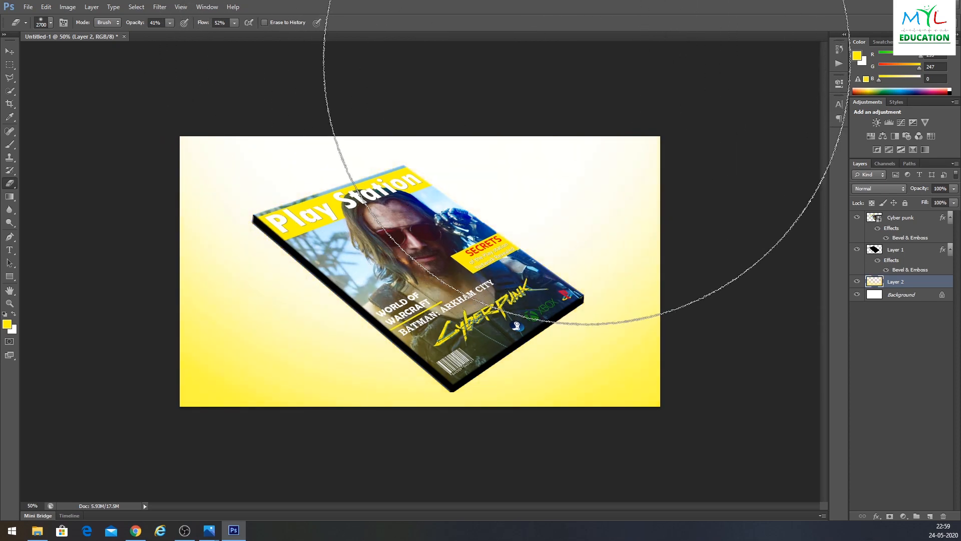
pyautogui.press('v')
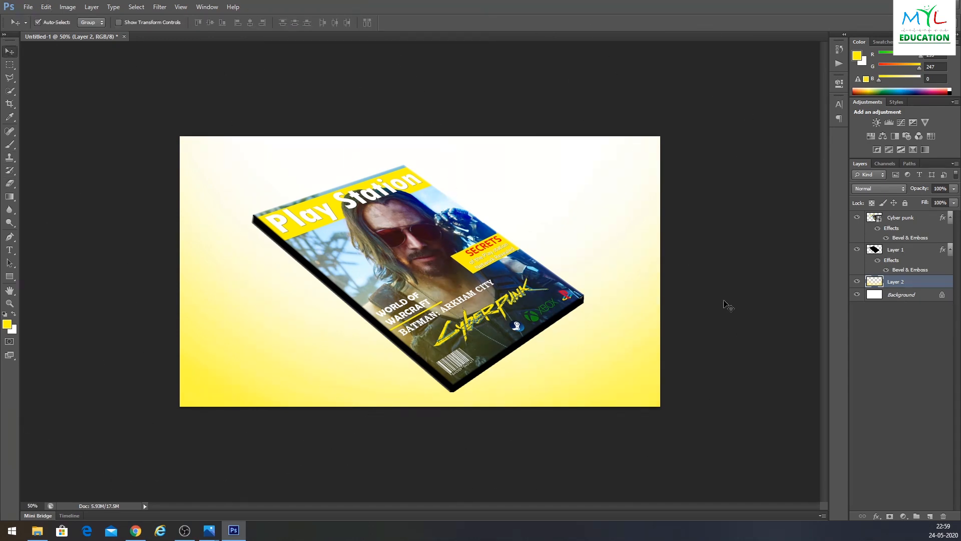
# Step: Export the mockup for web as a maximum-quality JPEG on the Desktop, named cyber punk magazine cover presentation
pyautogui.hotkey('ctrl', '+')
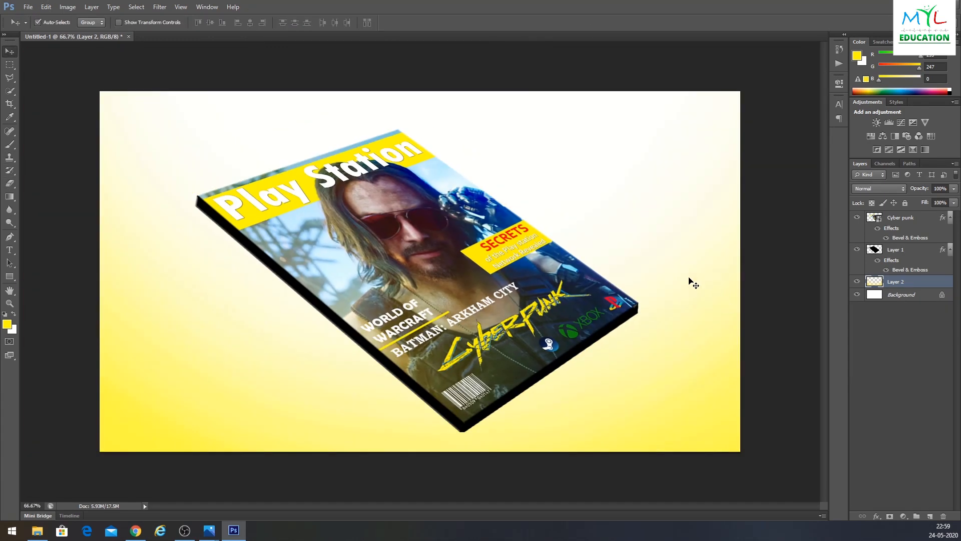
pyautogui.hotkey('ctrl', 'alt', 'shift', 's')
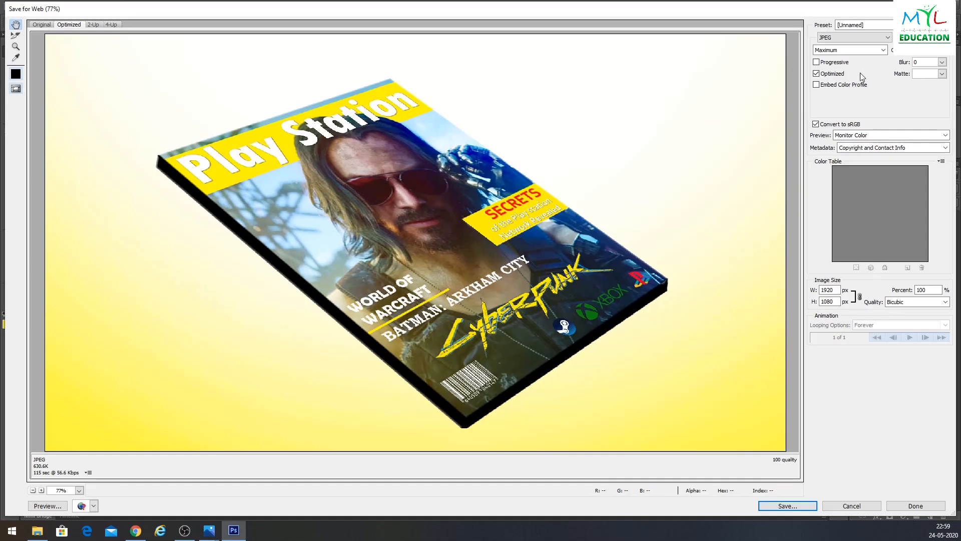
pyautogui.click(780, 506)
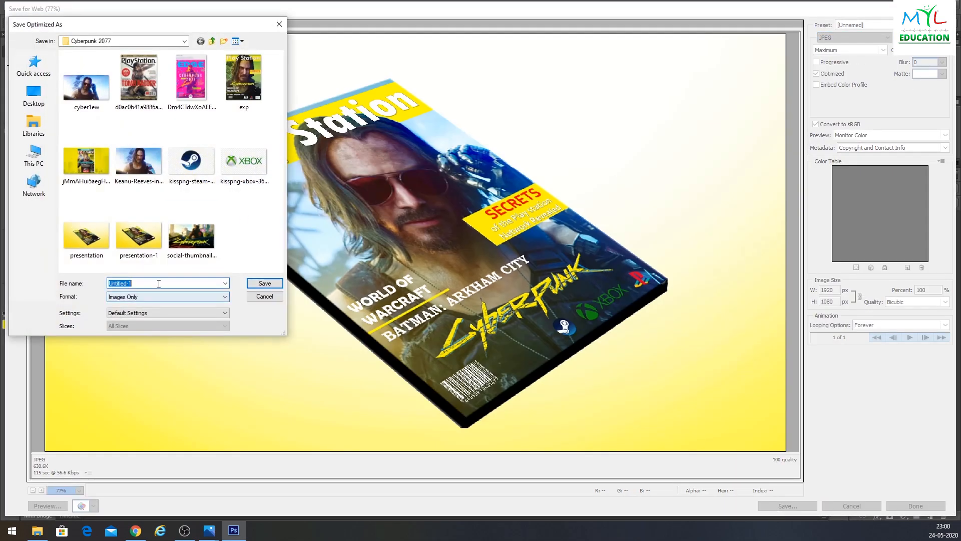
pyautogui.click(34, 95)
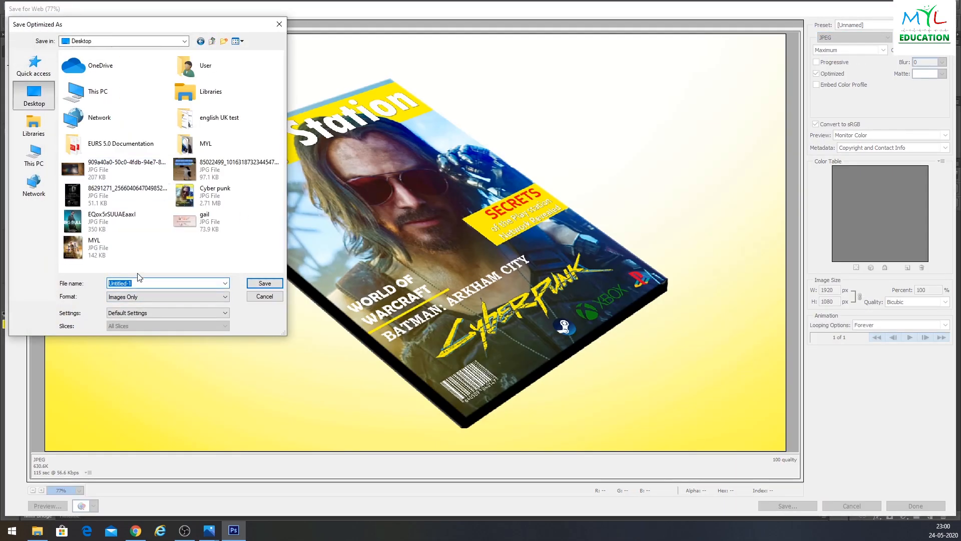
pyautogui.write('cyber punk magazine cover presentation')
pyautogui.press('Return')
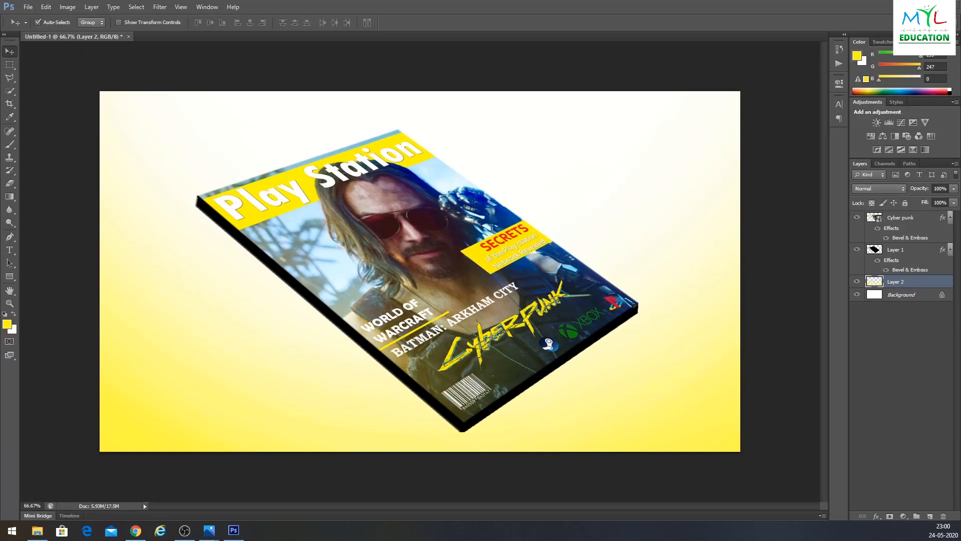
# Step: Close the program, saving the layered mockup document to the Desktop in Photoshop PSD format
pyautogui.click(767, 272)
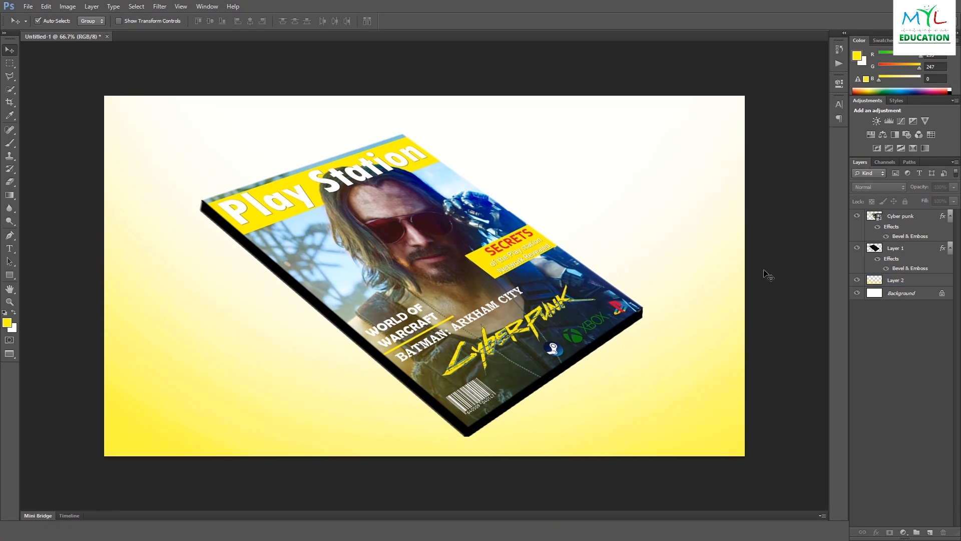
pyautogui.press('f')
pyautogui.scroll(4, 764, 270)
pyautogui.press('f')
pyautogui.click(951, 6)
pyautogui.click(445, 199)
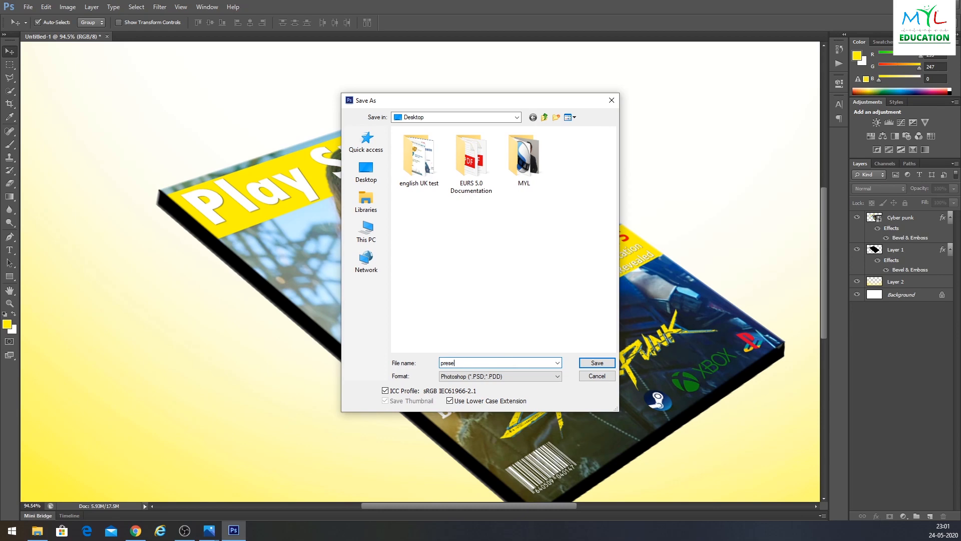
pyautogui.click(597, 362)
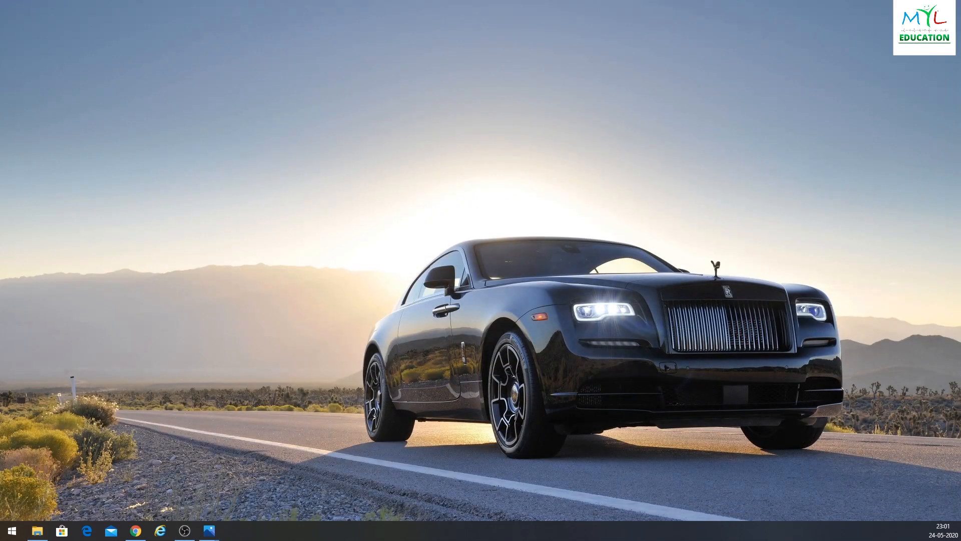
# Step: Place the Cyber punk.jpg cover preview beside the exported mockup image to compare both results
pyautogui.moveTo(375, 37); pyautogui.dragTo(0, 55)
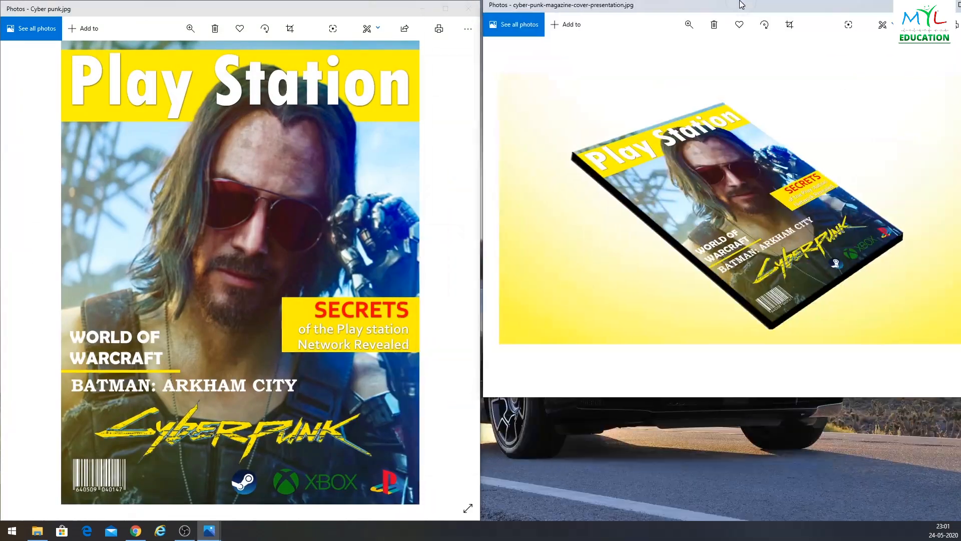